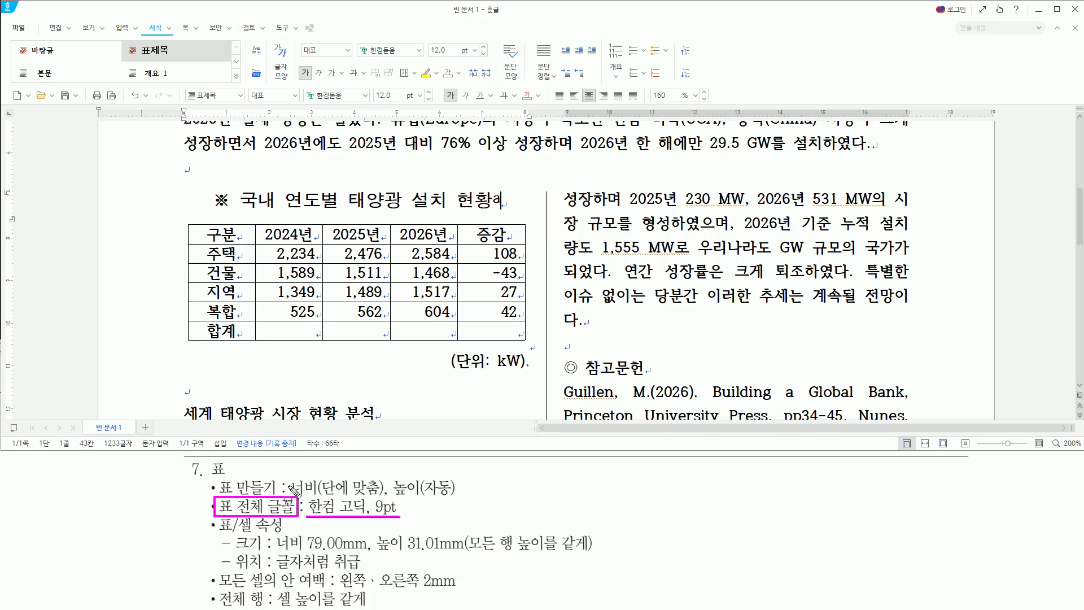
- Select every cell of the solar installation table as a block and open the Character Shape settings for it
{"action": "left_click", "coordinate": [246, 236]}
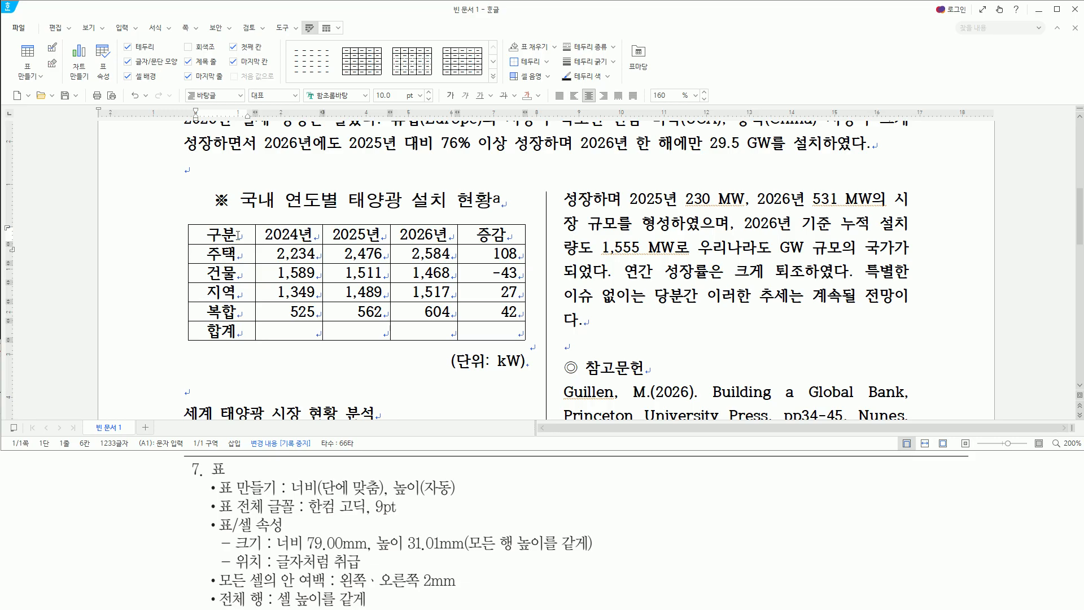
{"action": "left_click_drag", "start_coordinate": [229, 224], "coordinate": [247, 240]}
{"action": "mouse_move", "coordinate": [383, 305]}
{"action": "left_mouse_down"}
{"action": "mouse_move", "coordinate": [382, 319]}
{"action": "mouse_move", "coordinate": [444, 337]}
{"action": "left_mouse_up"}
{"action": "left_click", "coordinate": [452, 333]}
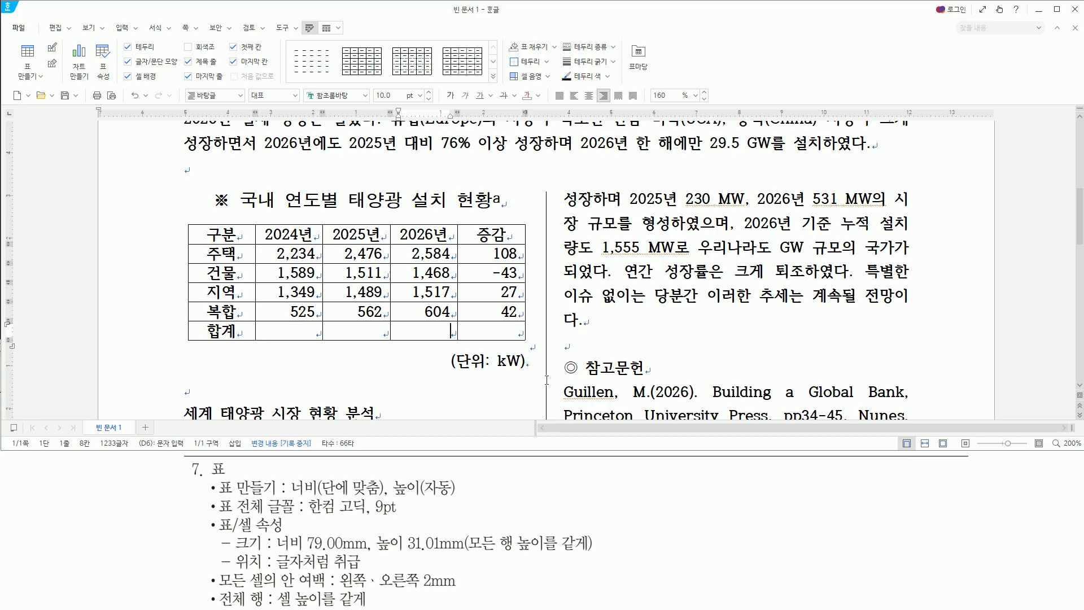
{"action": "left_click_drag", "start_coordinate": [214, 515], "coordinate": [289, 516]}
{"action": "key", "text": "Escape"}
{"action": "left_click", "coordinate": [517, 21]}
{"action": "key", "text": "F5"}
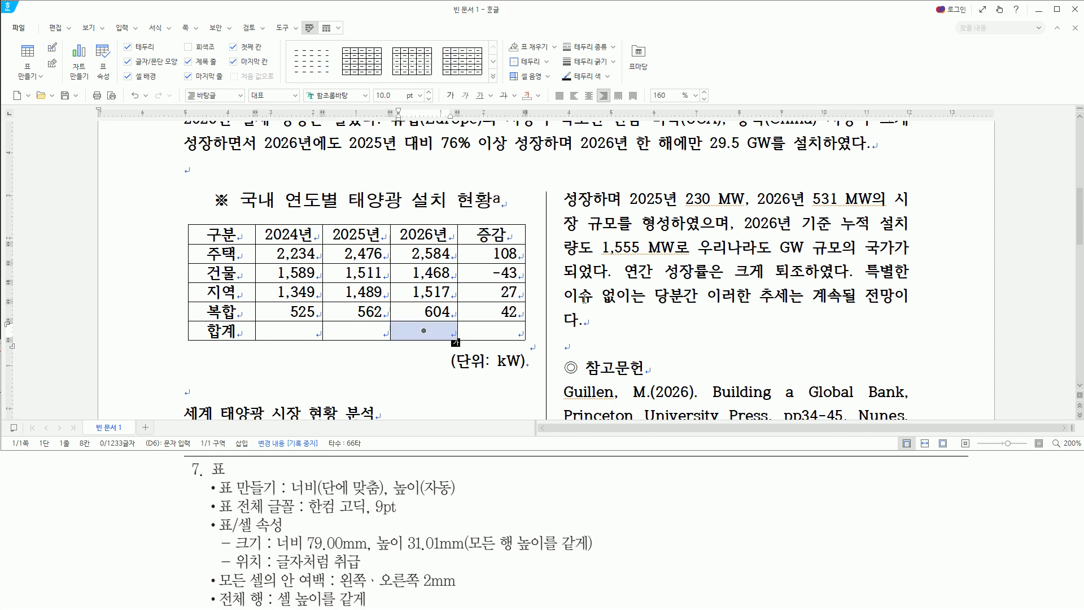
{"action": "key", "text": "F5"}
{"action": "key", "text": "F5"}
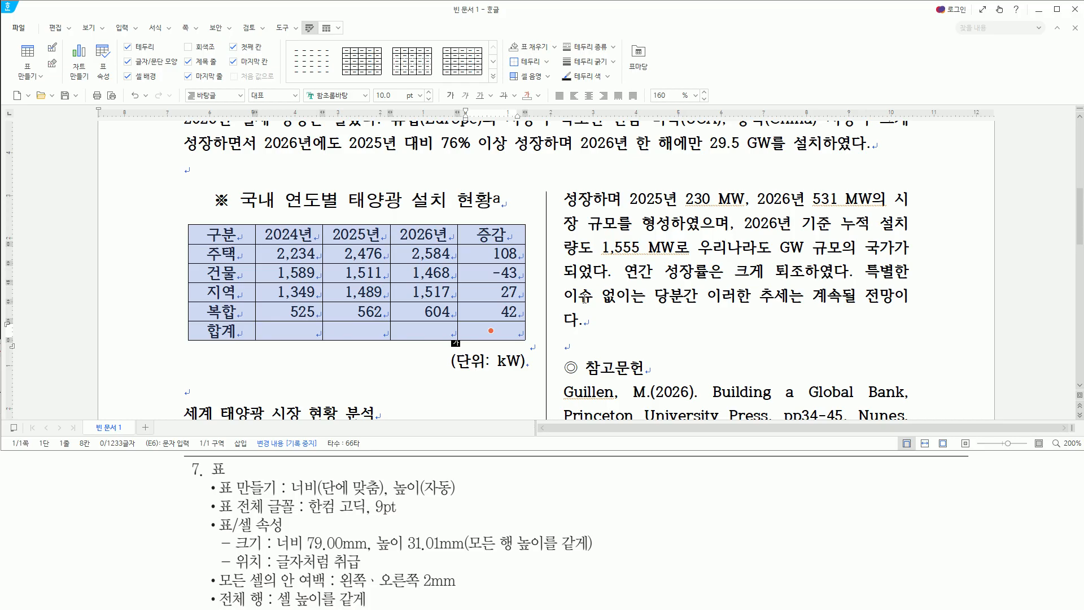
{"action": "key", "text": "alt+l"}
{"action": "type", "text": "gkszja"}
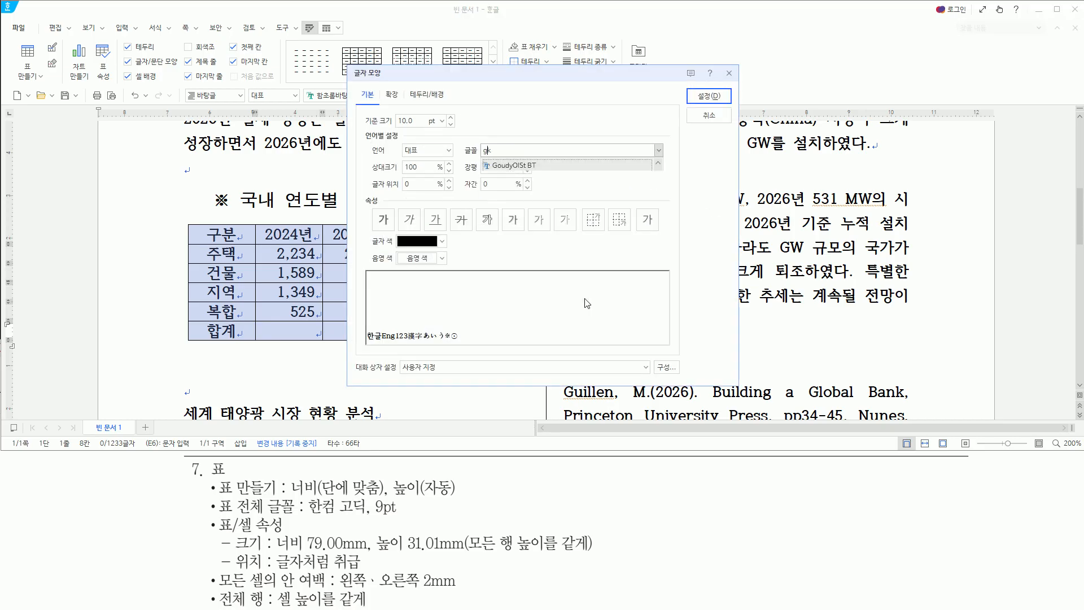
{"action": "key", "text": "BackSpace"}
{"action": "key", "text": "BackSpace"}
{"action": "key", "text": "BackSpace"}
{"action": "key", "text": "BackSpace"}
{"action": "key", "text": "BackSpace"}
{"action": "key", "text": "BackSpace"}
{"action": "key", "text": "BackSpace"}
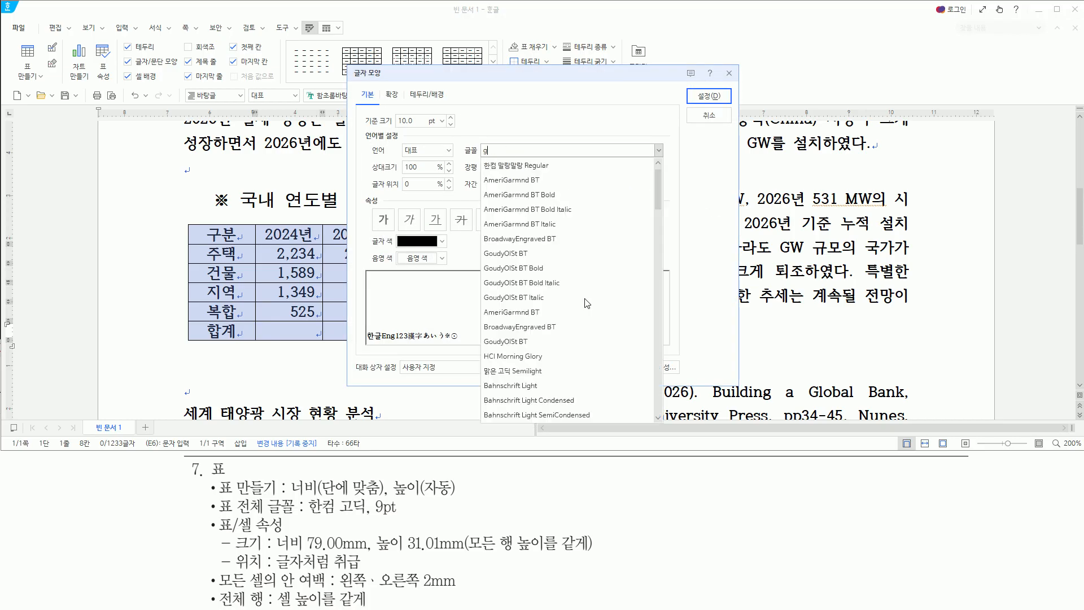
- Set the font of the selected table cells to 한컴 고딕
{"action": "key", "text": "Hangul"}
{"action": "type", "text": "한컴"}
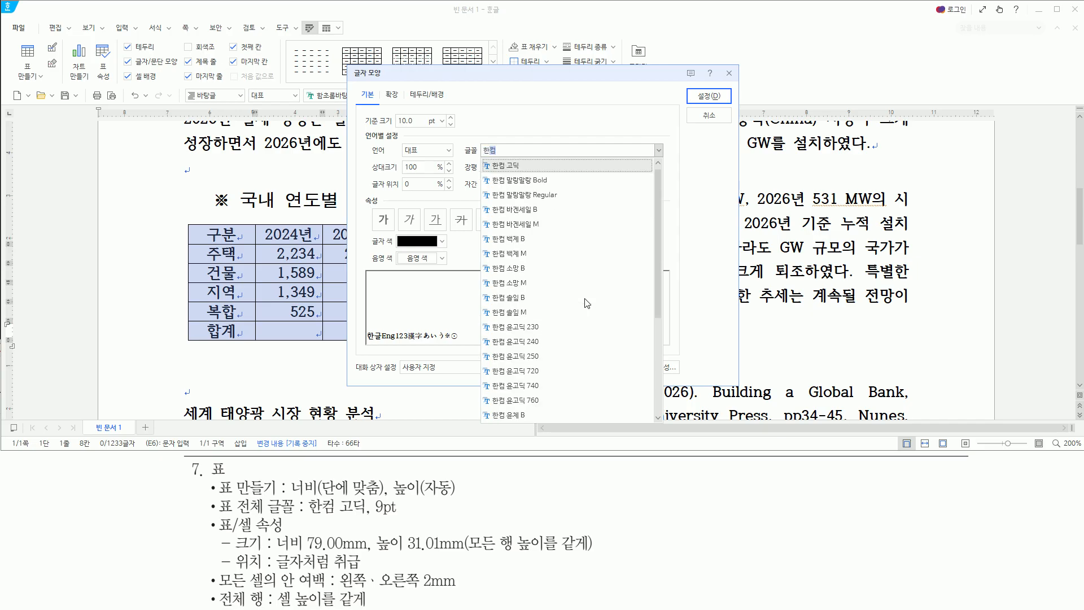
{"action": "type", "text": " 고"}
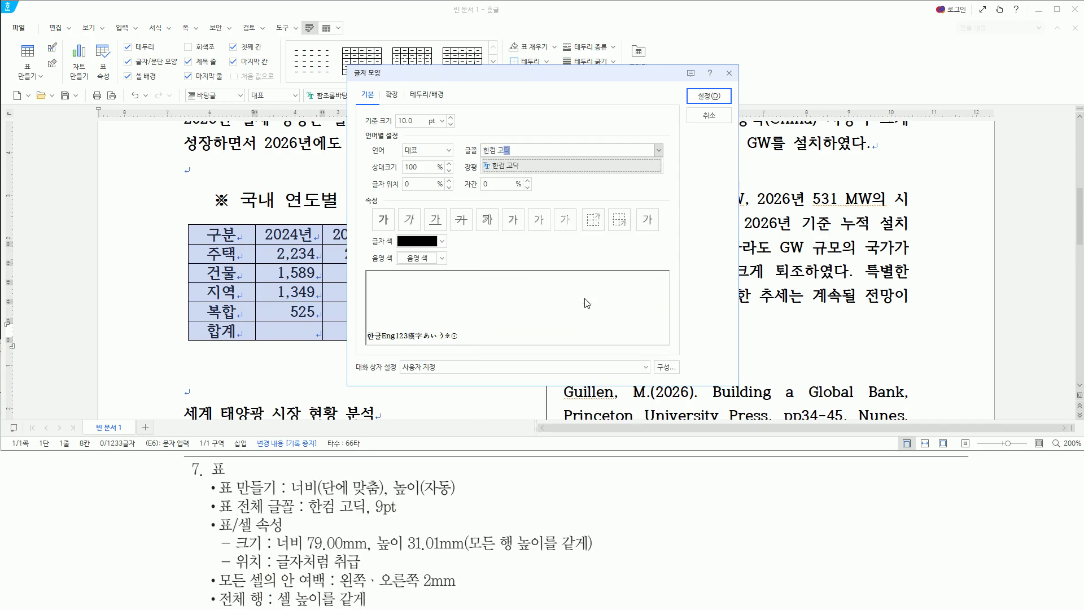
{"action": "type", "text": "딕"}
{"action": "key", "text": "Return"}
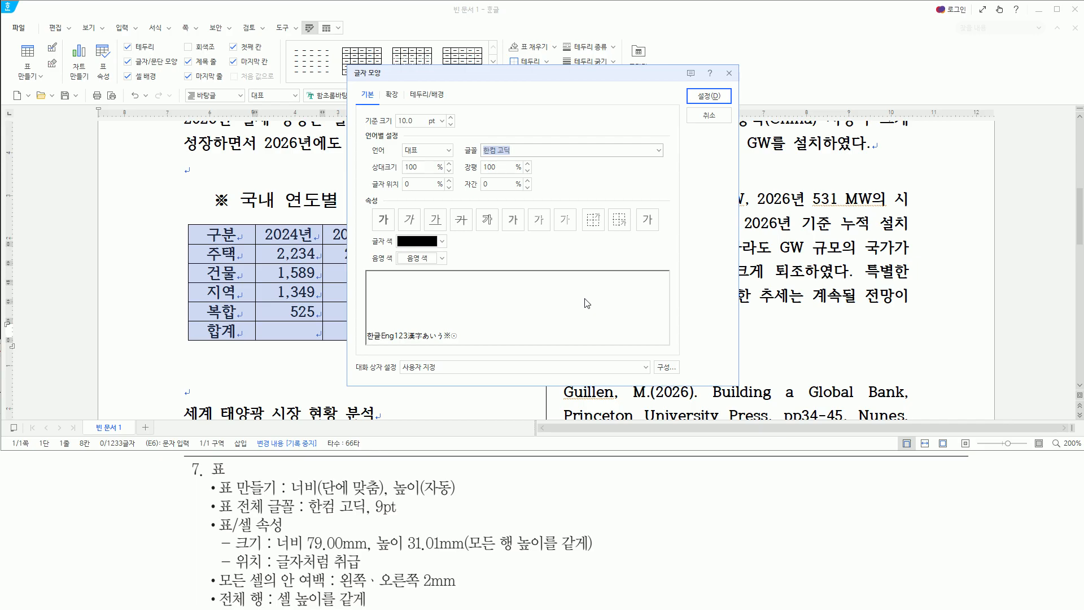
- Set the base font size to 9 pt and apply the character formatting to the whole table
{"action": "key", "text": "alt"}
{"action": "type", "text": "z"}
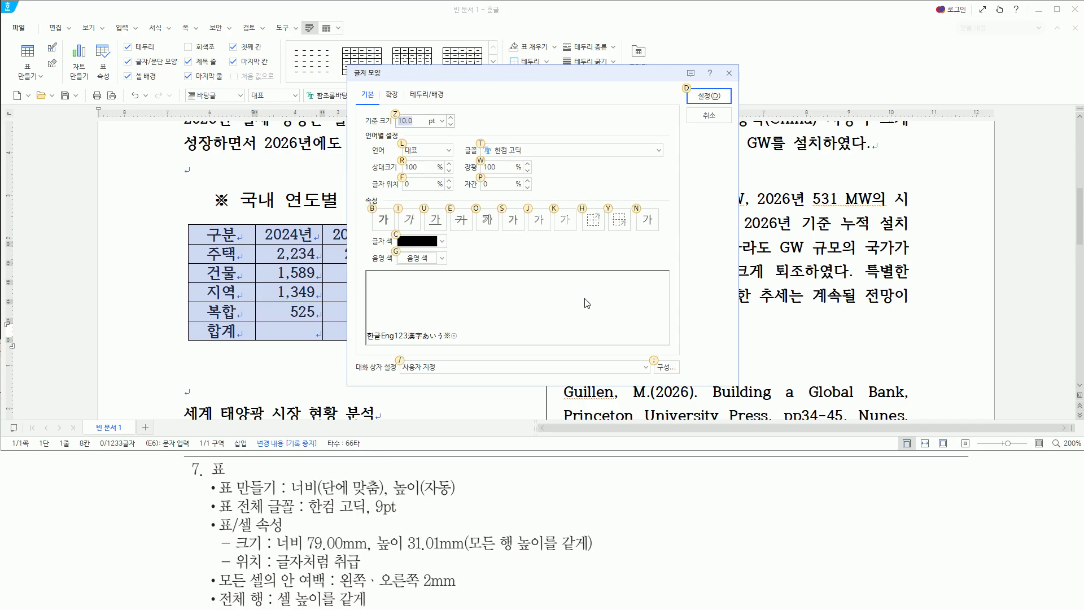
{"action": "type", "text": "9"}
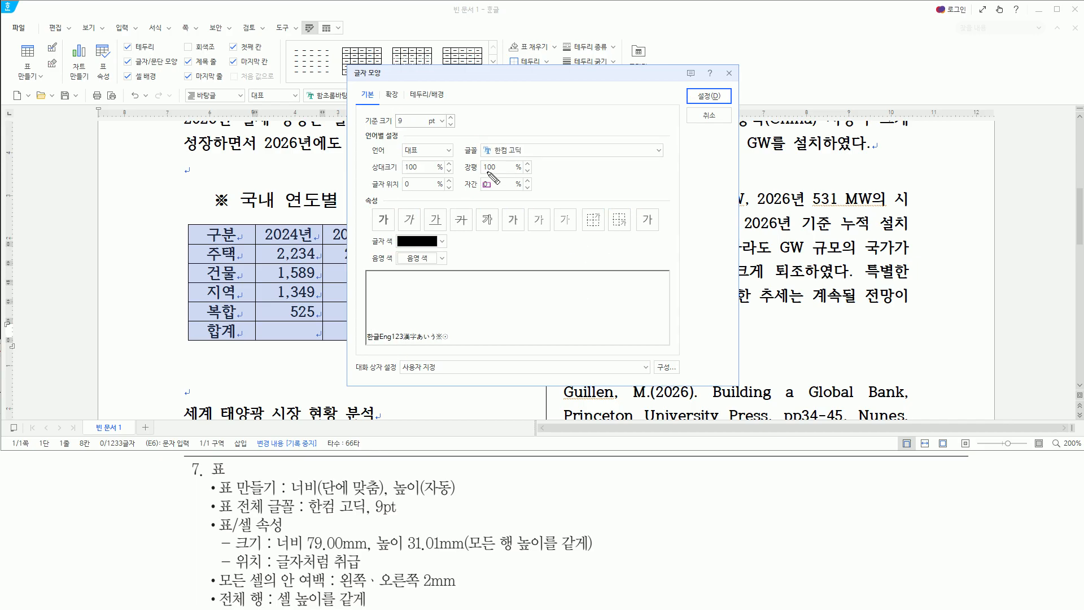
{"action": "left_click_drag", "start_coordinate": [479, 142], "coordinate": [532, 157]}
{"action": "left_click_drag", "start_coordinate": [390, 114], "coordinate": [411, 129]}
{"action": "key", "text": "Escape"}
{"action": "key", "text": "Return"}
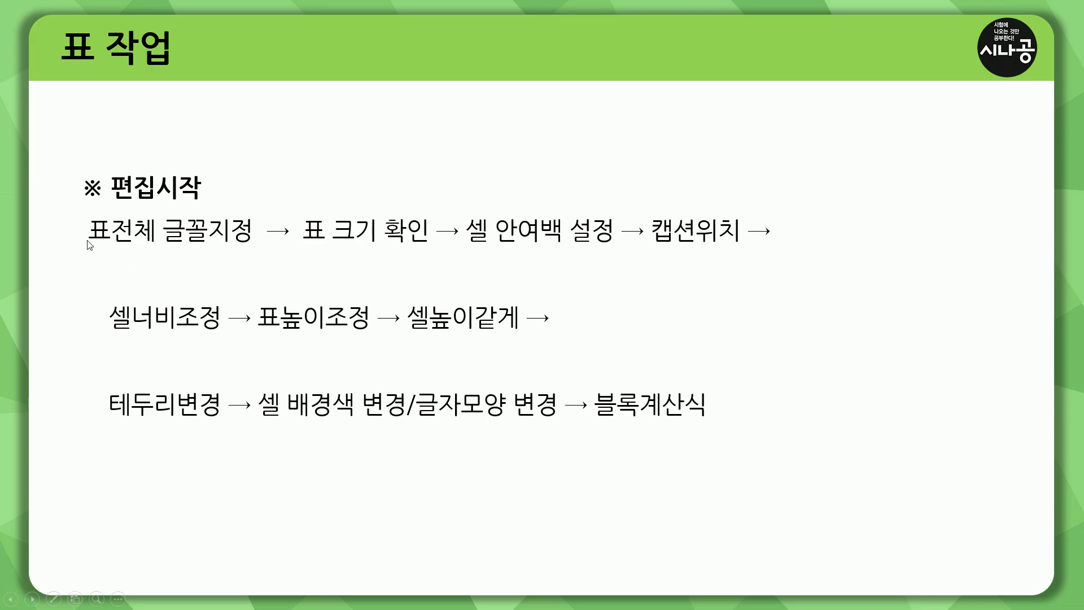
{"action": "key", "text": "ctrl+p"}
{"action": "left_click_drag", "start_coordinate": [80, 245], "coordinate": [255, 245]}
{"action": "key", "text": "Escape"}
{"action": "key", "text": "ctrl+p"}
{"action": "mouse_move", "coordinate": [296, 209]}
{"action": "left_mouse_down"}
{"action": "mouse_move", "coordinate": [333, 248]}
{"action": "mouse_move", "coordinate": [582, 249]}
{"action": "mouse_move", "coordinate": [622, 213]}
{"action": "mouse_move", "coordinate": [656, 239]}
{"action": "mouse_move", "coordinate": [744, 250]}
{"action": "left_mouse_up"}
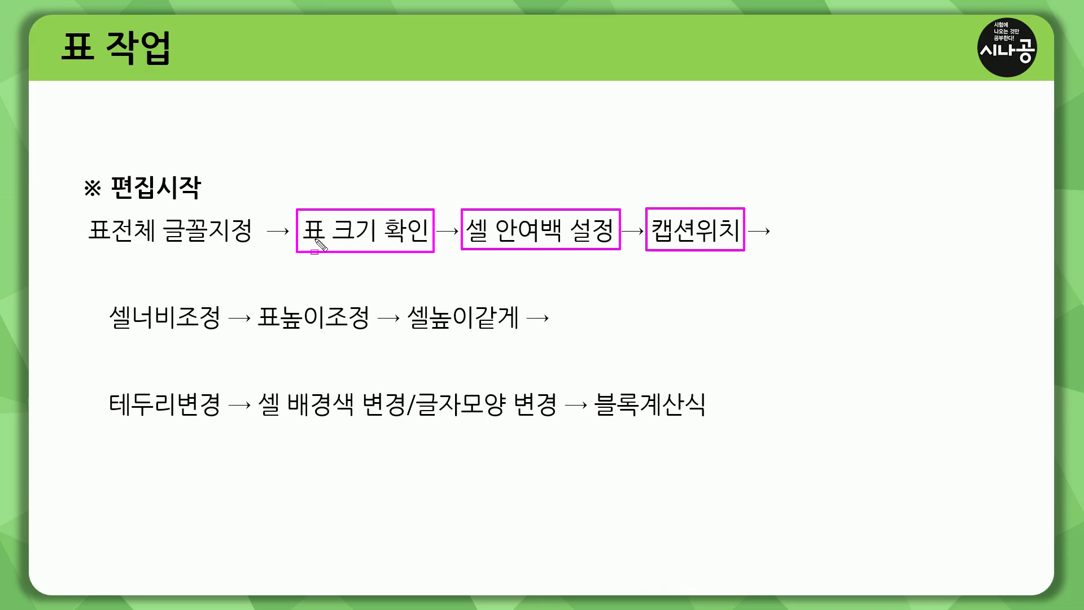
{"action": "key", "text": "Escape"}
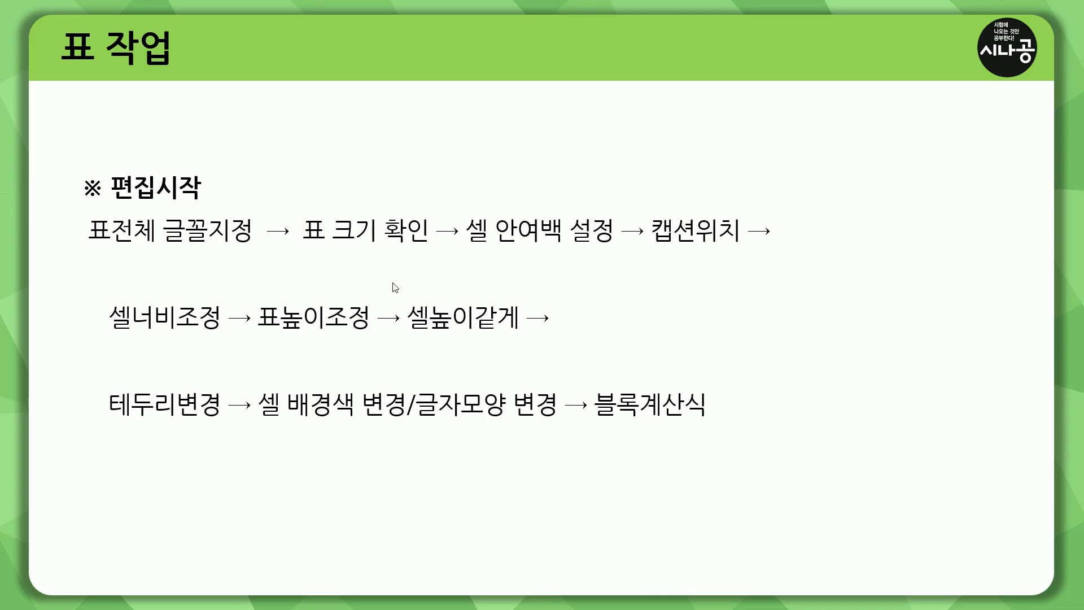
{"action": "left_click", "coordinate": [355, 297]}
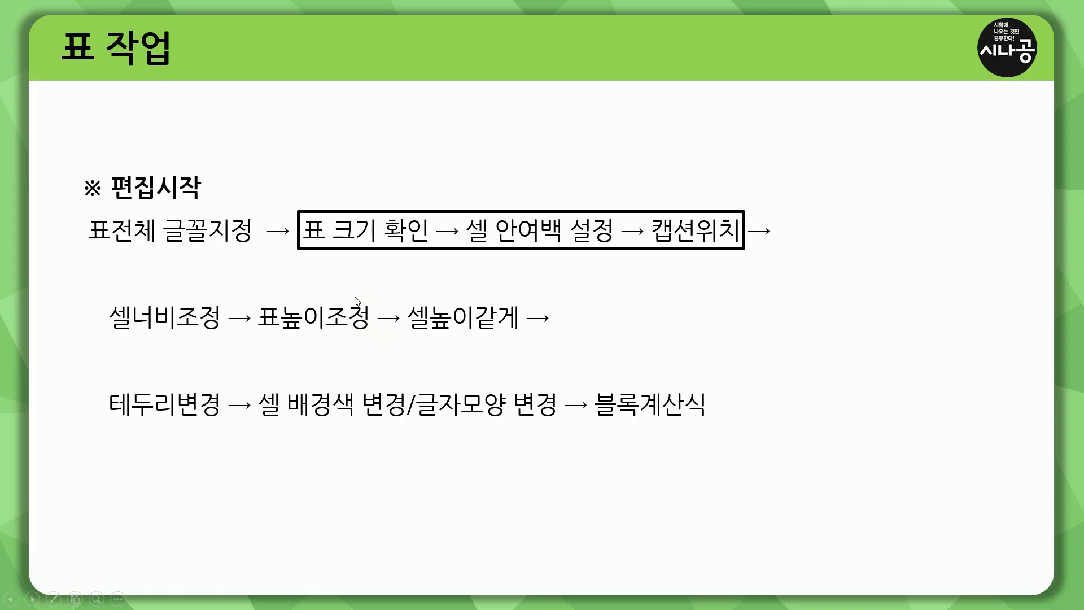
{"action": "left_click", "coordinate": [355, 298]}
{"action": "key", "text": "ctrl+2"}
{"action": "left_click_drag", "start_coordinate": [459, 175], "coordinate": [589, 207]}
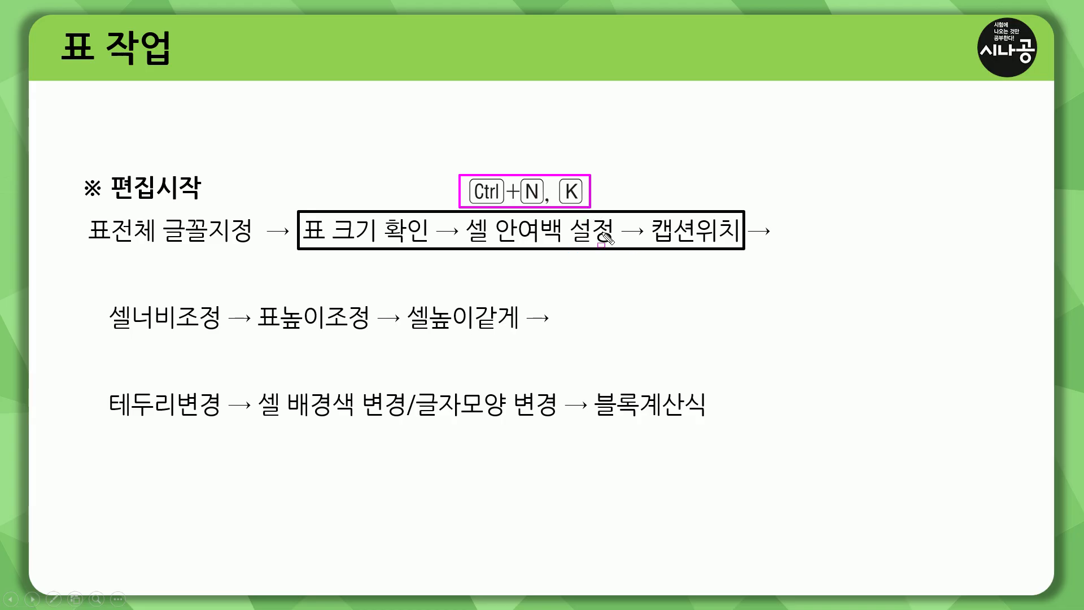
{"action": "left_click_drag", "start_coordinate": [359, 229], "coordinate": [391, 228]}
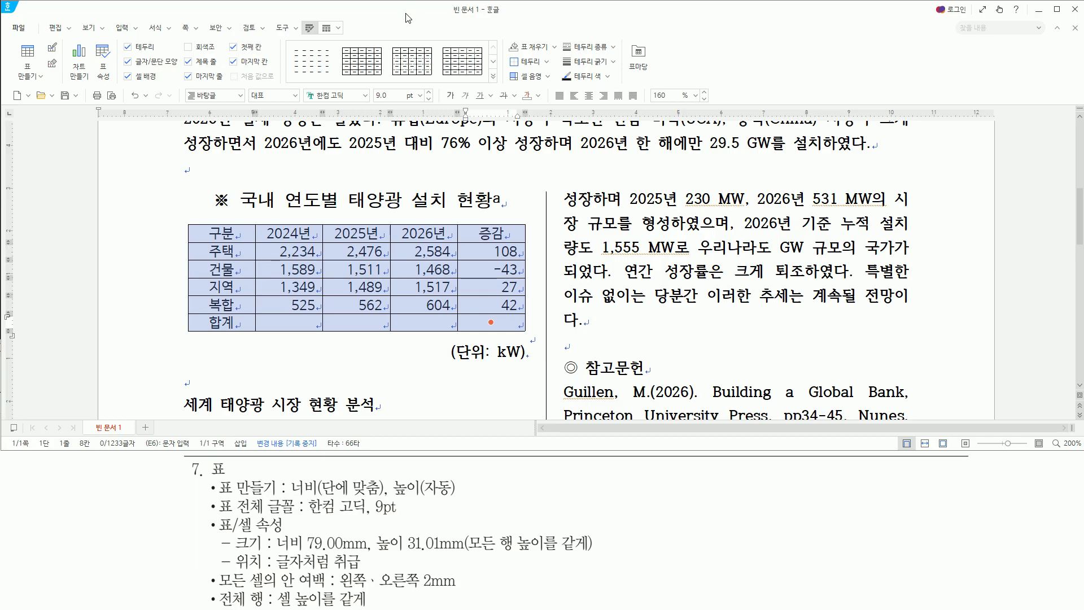
- Open the Table/Cell Properties for the selected table cells
{"action": "key", "text": "p"}
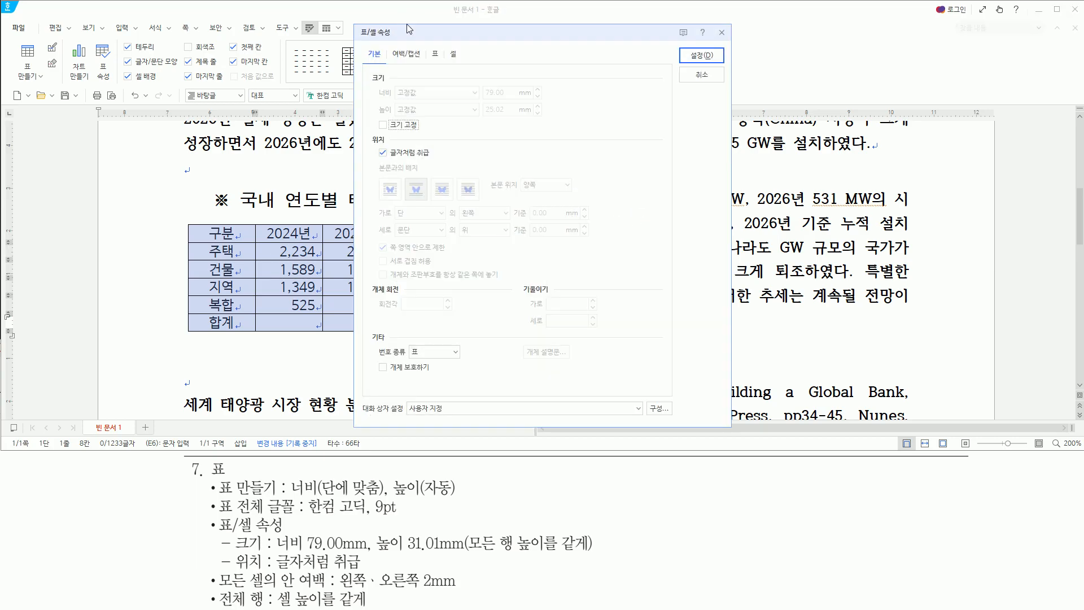
{"action": "mouse_move", "coordinate": [356, 23]}
{"action": "left_mouse_down"}
{"action": "mouse_move", "coordinate": [396, 39]}
{"action": "mouse_move", "coordinate": [739, 473]}
{"action": "mouse_move", "coordinate": [731, 429]}
{"action": "left_mouse_up"}
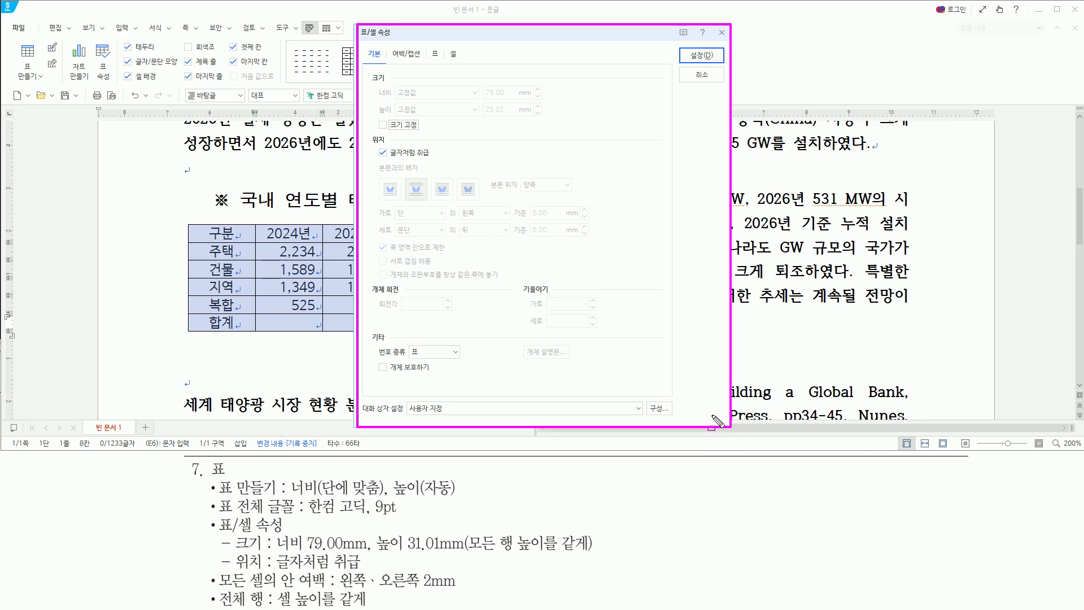
{"action": "key", "text": "Escape"}
{"action": "left_click_drag", "start_coordinate": [215, 495], "coordinate": [459, 499]}
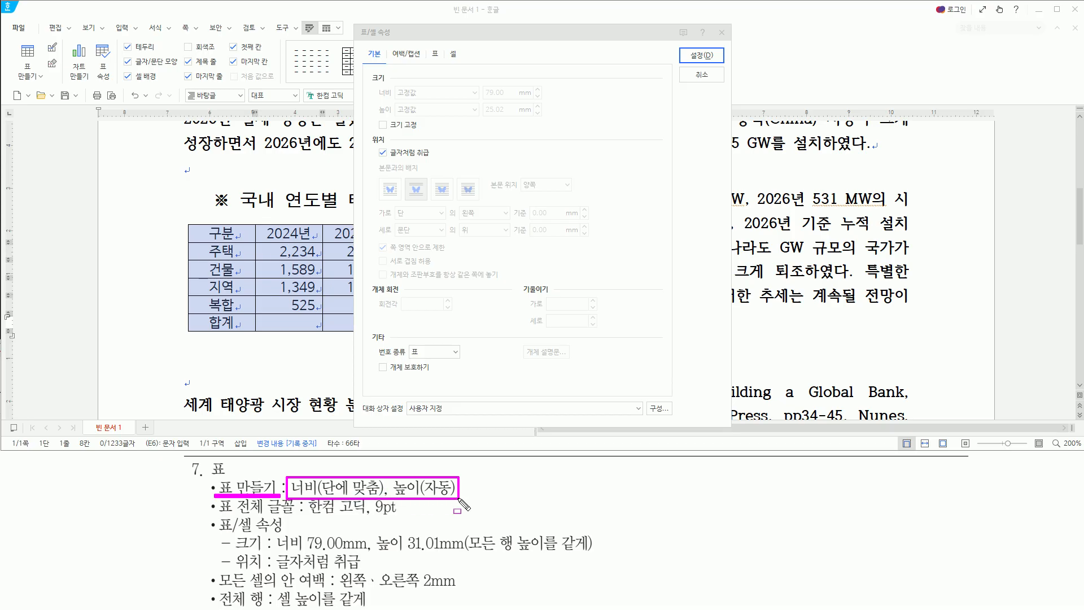
{"action": "left_click_drag", "start_coordinate": [208, 507], "coordinate": [398, 508]}
{"action": "key", "text": "Escape"}
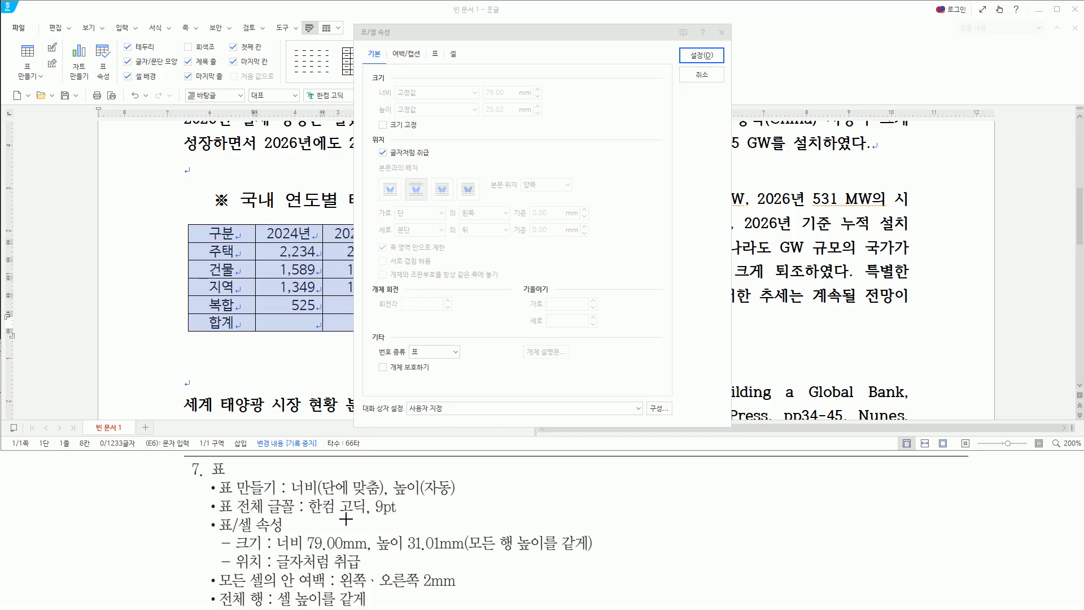
- Compare the table's width and height in the properties with the required 79.00 mm and 31.01 mm
{"action": "mouse_move", "coordinate": [235, 533]}
{"action": "left_mouse_down"}
{"action": "mouse_move", "coordinate": [263, 551]}
{"action": "mouse_move", "coordinate": [473, 552]}
{"action": "left_mouse_up"}
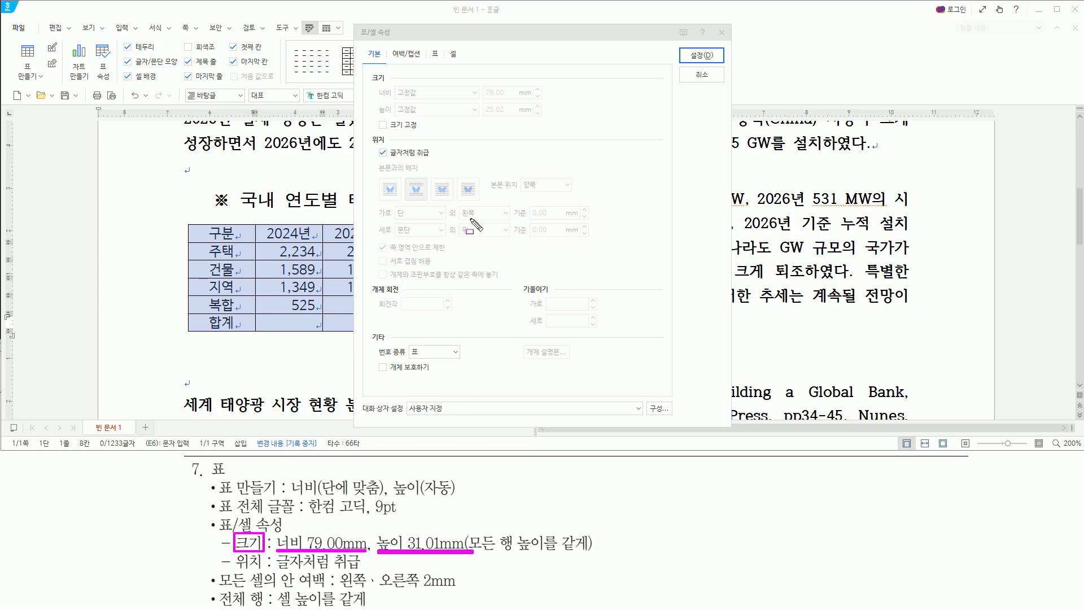
{"action": "mouse_move", "coordinate": [363, 66]}
{"action": "left_mouse_down"}
{"action": "mouse_move", "coordinate": [397, 98]}
{"action": "mouse_move", "coordinate": [533, 100]}
{"action": "left_mouse_up"}
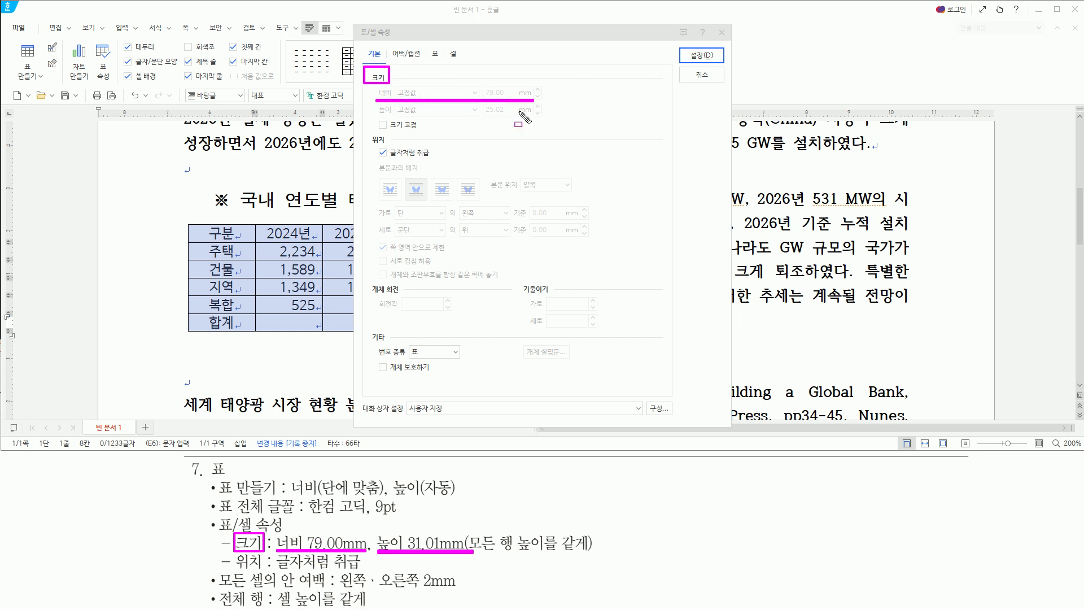
{"action": "left_click_drag", "start_coordinate": [374, 114], "coordinate": [403, 114]}
{"action": "left_click_drag", "start_coordinate": [483, 116], "coordinate": [513, 117]}
{"action": "mouse_move", "coordinate": [375, 530]}
{"action": "left_mouse_down"}
{"action": "mouse_move", "coordinate": [508, 559]}
{"action": "mouse_move", "coordinate": [469, 558]}
{"action": "left_mouse_up"}
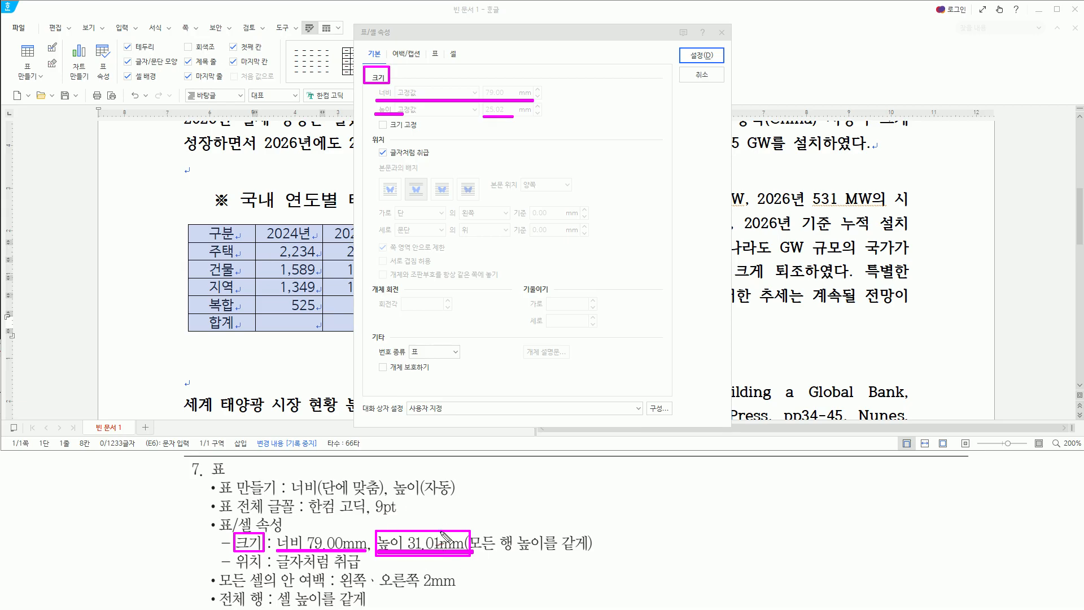
{"action": "left_click_drag", "start_coordinate": [424, 525], "coordinate": [455, 500]}
{"action": "left_click_drag", "start_coordinate": [475, 106], "coordinate": [480, 92]}
{"action": "key", "text": "Escape"}
- Check the table's 글자처럼 취급 (treat as character) position option against the task instructions
{"action": "left_click_drag", "start_coordinate": [234, 570], "coordinate": [375, 569]}
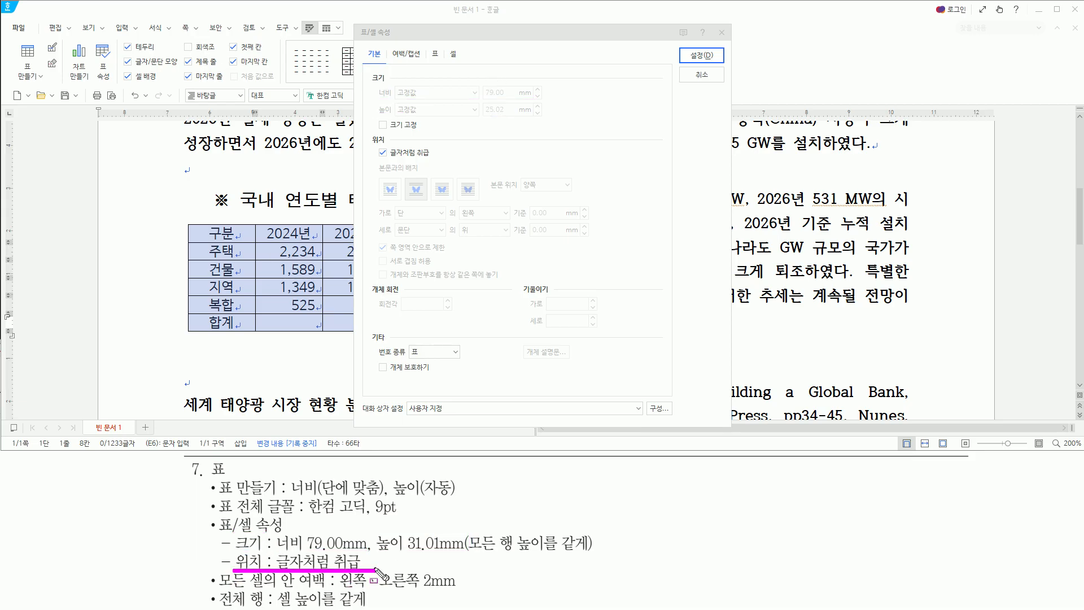
{"action": "left_click_drag", "start_coordinate": [373, 146], "coordinate": [441, 161]}
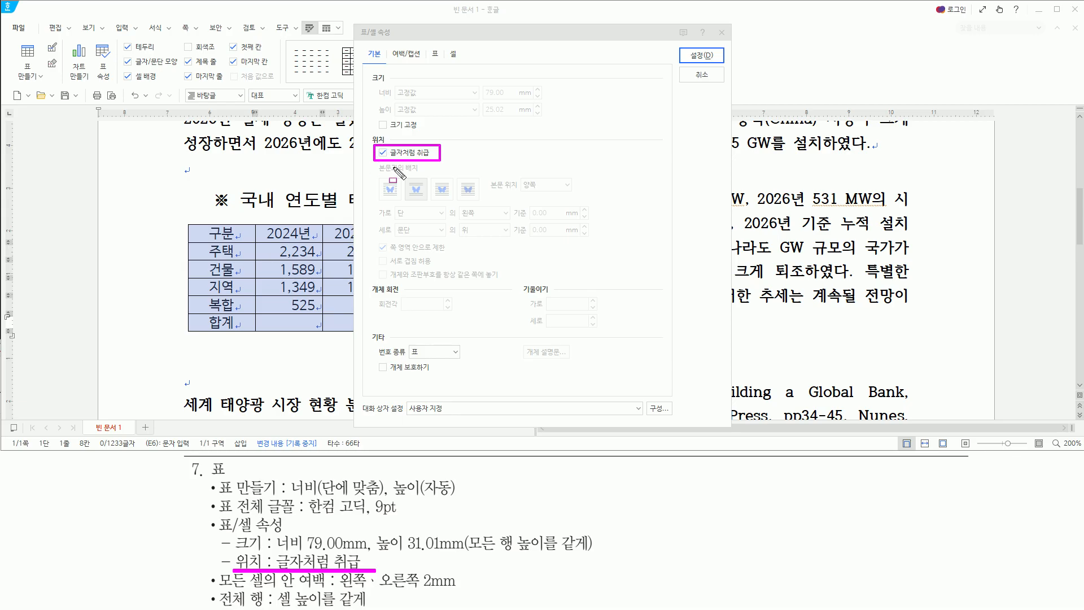
{"action": "mouse_move", "coordinate": [217, 587]}
{"action": "left_mouse_down"}
{"action": "mouse_move", "coordinate": [456, 591]}
{"action": "mouse_move", "coordinate": [463, 573]}
{"action": "left_mouse_up"}
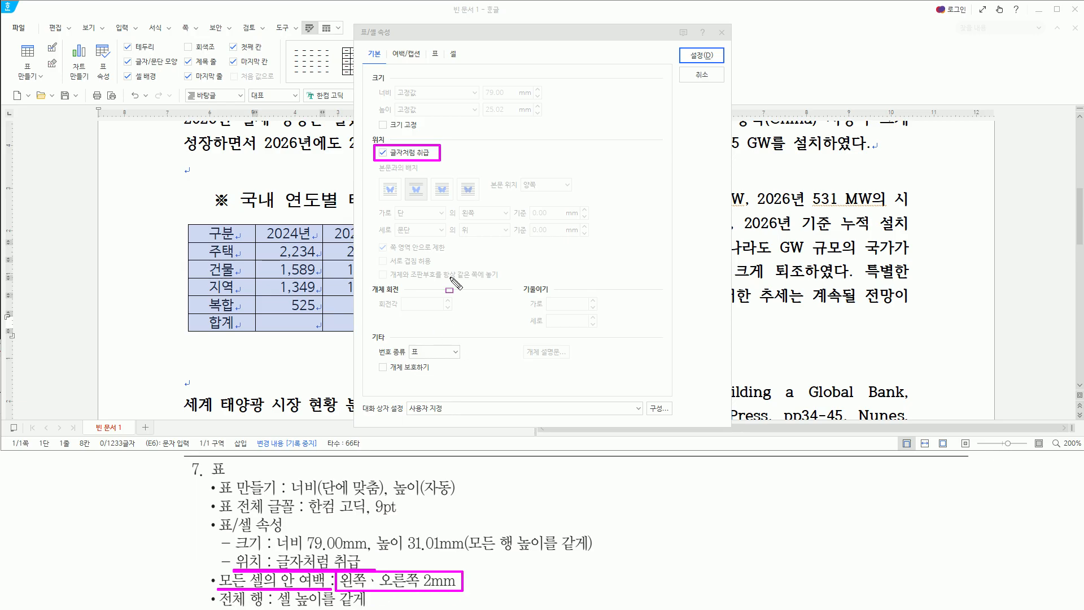
{"action": "mouse_move", "coordinate": [445, 45]}
{"action": "left_mouse_down"}
{"action": "mouse_move", "coordinate": [427, 61]}
{"action": "mouse_move", "coordinate": [445, 47]}
{"action": "left_mouse_up"}
{"action": "key", "text": "Escape"}
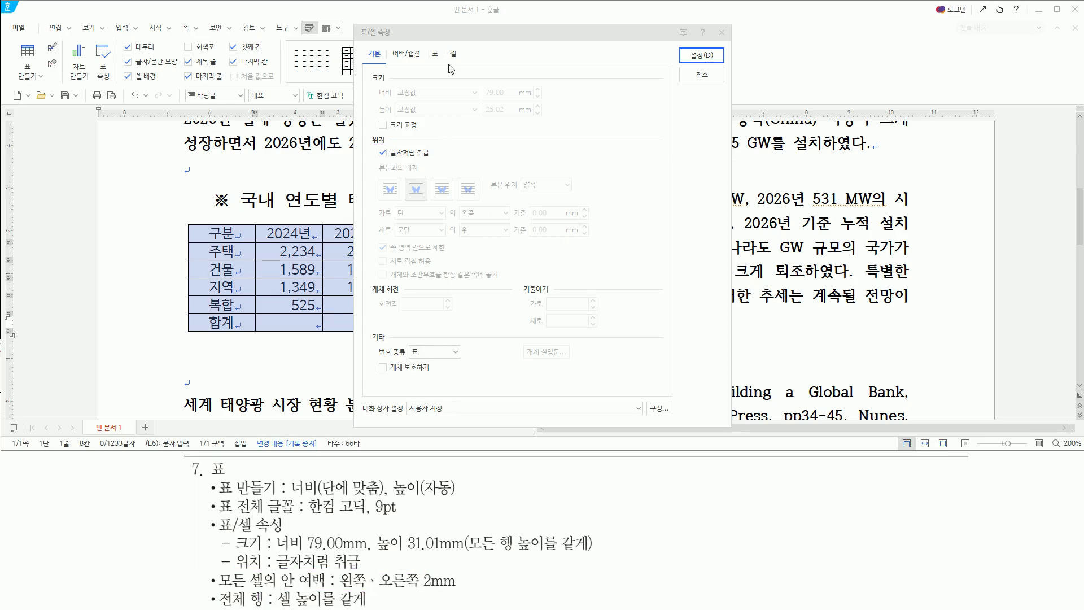
- Set the left and right inner margins of all table cells to 2.00 mm
{"action": "left_click", "coordinate": [435, 54]}
{"action": "left_click_drag", "start_coordinate": [427, 46], "coordinate": [444, 63]}
{"action": "left_click_drag", "start_coordinate": [367, 219], "coordinate": [431, 231]}
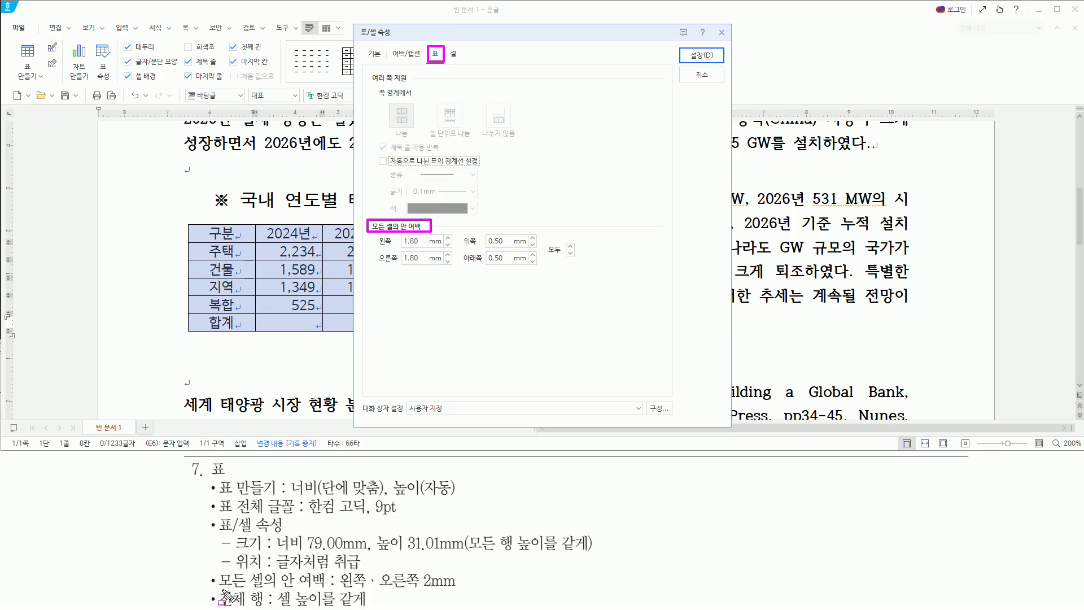
{"action": "left_click_drag", "start_coordinate": [217, 587], "coordinate": [332, 589]}
{"action": "mouse_move", "coordinate": [339, 568]}
{"action": "left_mouse_down"}
{"action": "mouse_move", "coordinate": [368, 589]}
{"action": "mouse_move", "coordinate": [463, 591]}
{"action": "left_mouse_up"}
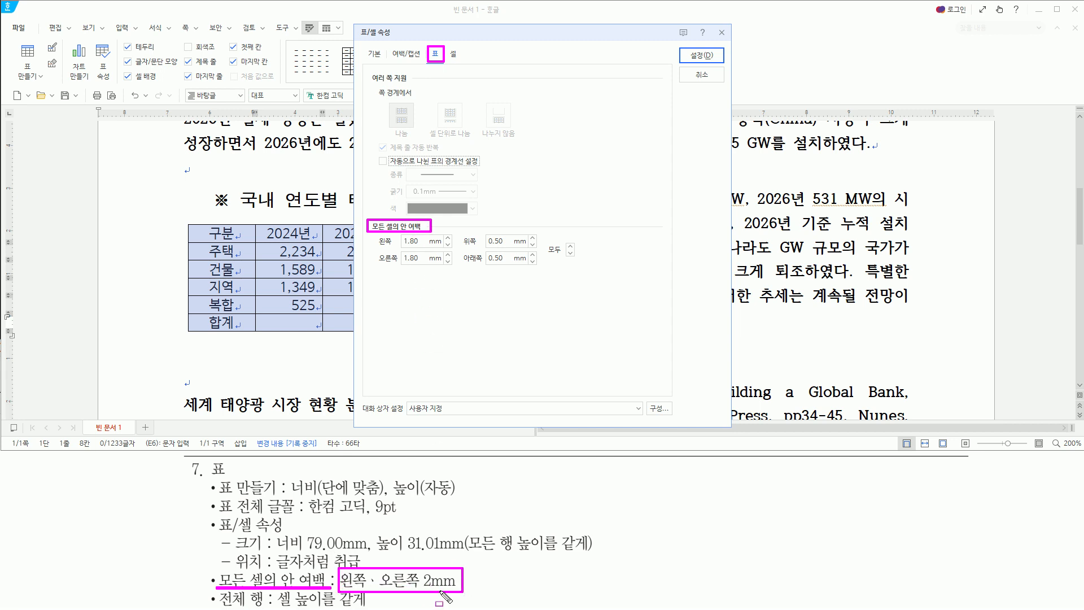
{"action": "mouse_move", "coordinate": [375, 232]}
{"action": "left_mouse_down"}
{"action": "mouse_move", "coordinate": [405, 267]}
{"action": "mouse_move", "coordinate": [434, 270]}
{"action": "left_mouse_up"}
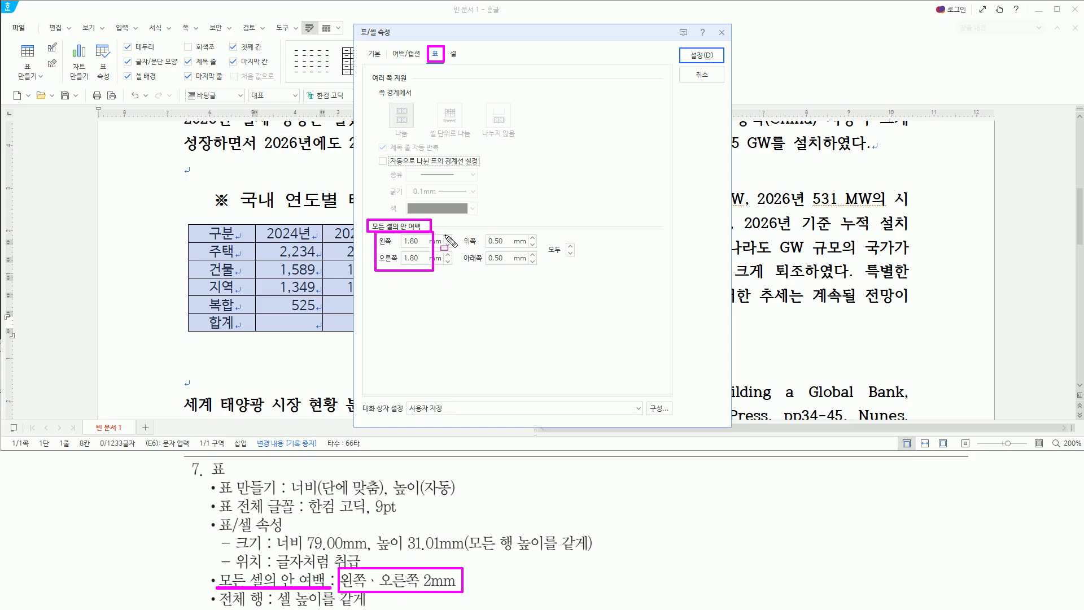
{"action": "left_click_drag", "start_coordinate": [443, 232], "coordinate": [456, 259]}
{"action": "key", "text": "Escape"}
{"action": "left_click", "coordinate": [448, 237]}
{"action": "left_click", "coordinate": [449, 255]}
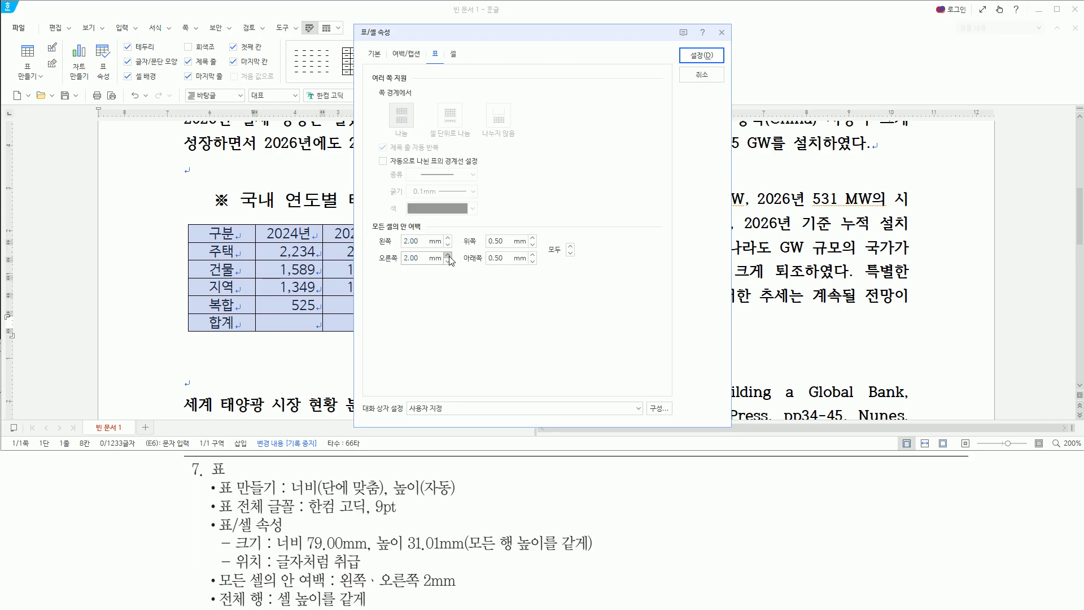
{"action": "mouse_move", "coordinate": [365, 220]}
{"action": "left_mouse_down"}
{"action": "mouse_move", "coordinate": [432, 271]}
{"action": "mouse_move", "coordinate": [455, 271]}
{"action": "left_mouse_up"}
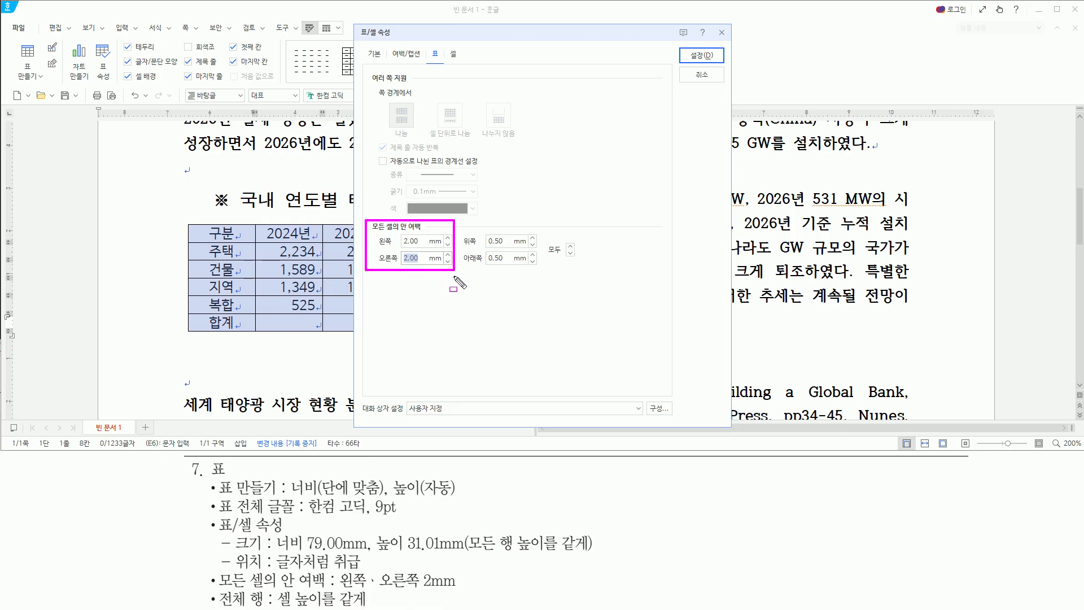
{"action": "left_click_drag", "start_coordinate": [426, 42], "coordinate": [446, 66]}
{"action": "key", "text": "Escape"}
- Set the table's caption position to directly above the table in the margin and caption properties
{"action": "left_click_drag", "start_coordinate": [453, 40], "coordinate": [676, 44]}
{"action": "left_click_drag", "start_coordinate": [451, 364], "coordinate": [527, 364]}
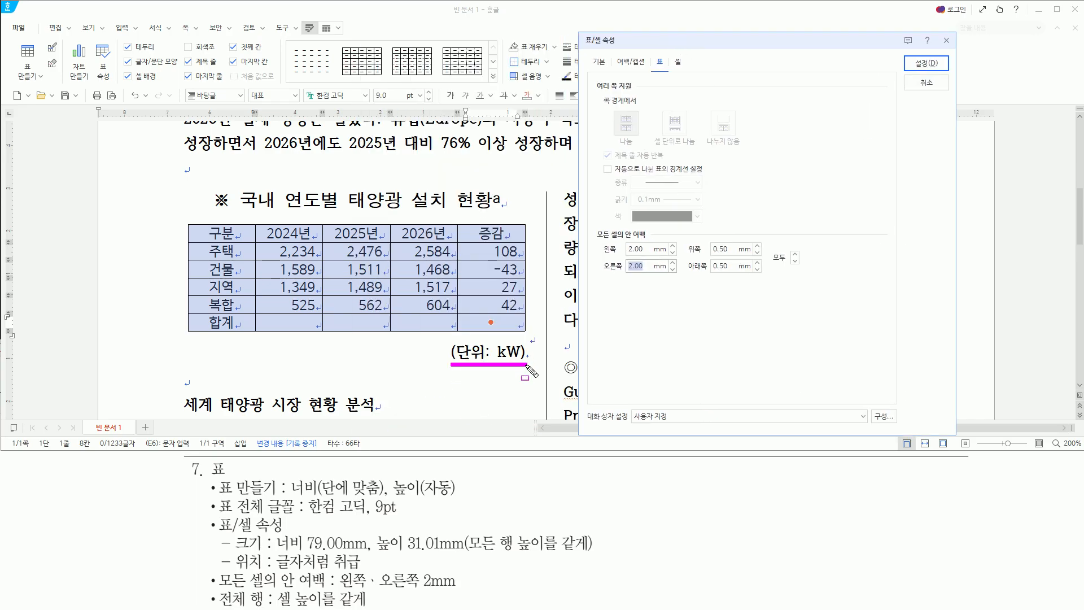
{"action": "left_click_drag", "start_coordinate": [440, 206], "coordinate": [524, 225]}
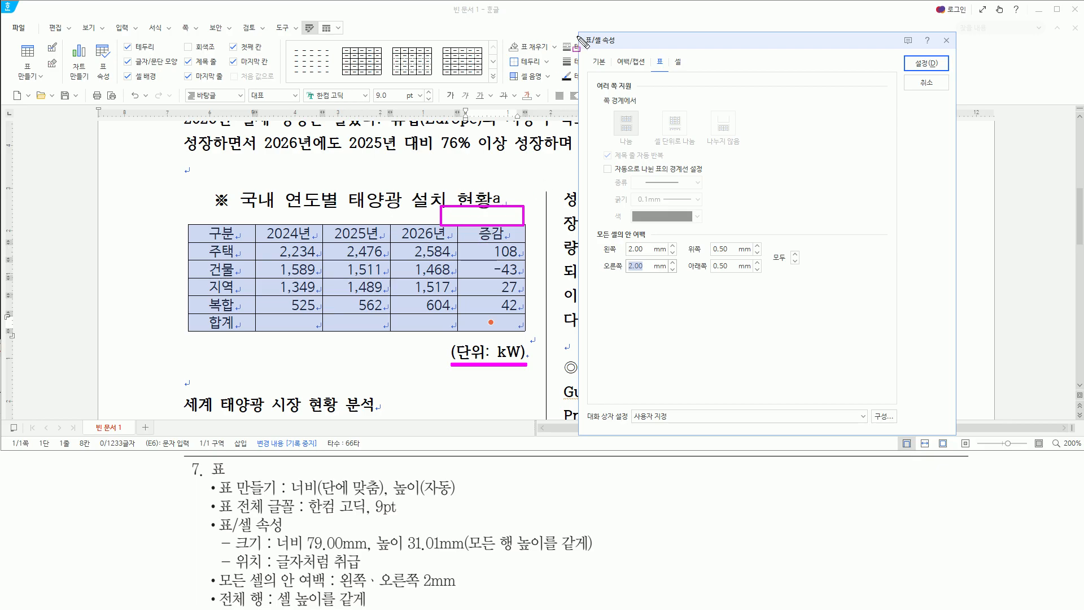
{"action": "mouse_move", "coordinate": [580, 36]}
{"action": "left_mouse_down"}
{"action": "mouse_move", "coordinate": [646, 254]}
{"action": "mouse_move", "coordinate": [959, 433]}
{"action": "left_mouse_up"}
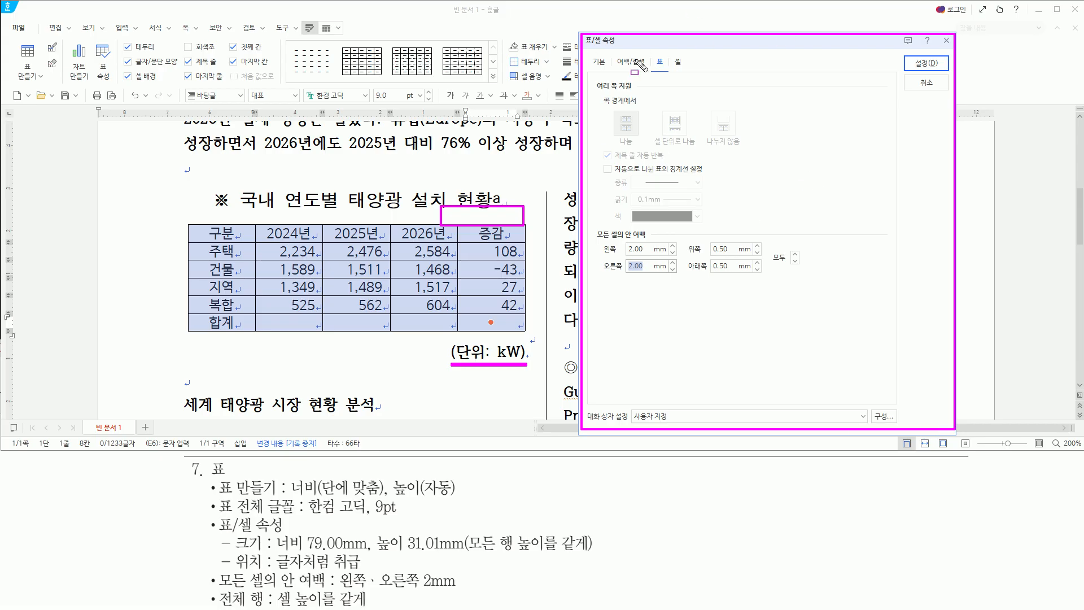
{"action": "left_click_drag", "start_coordinate": [614, 51], "coordinate": [648, 70]}
{"action": "left_click", "coordinate": [637, 63]}
{"action": "left_click_drag", "start_coordinate": [617, 52], "coordinate": [649, 71]}
{"action": "mouse_move", "coordinate": [593, 125]}
{"action": "left_mouse_down"}
{"action": "mouse_move", "coordinate": [622, 141]}
{"action": "mouse_move", "coordinate": [641, 218]}
{"action": "mouse_move", "coordinate": [691, 226]}
{"action": "left_mouse_up"}
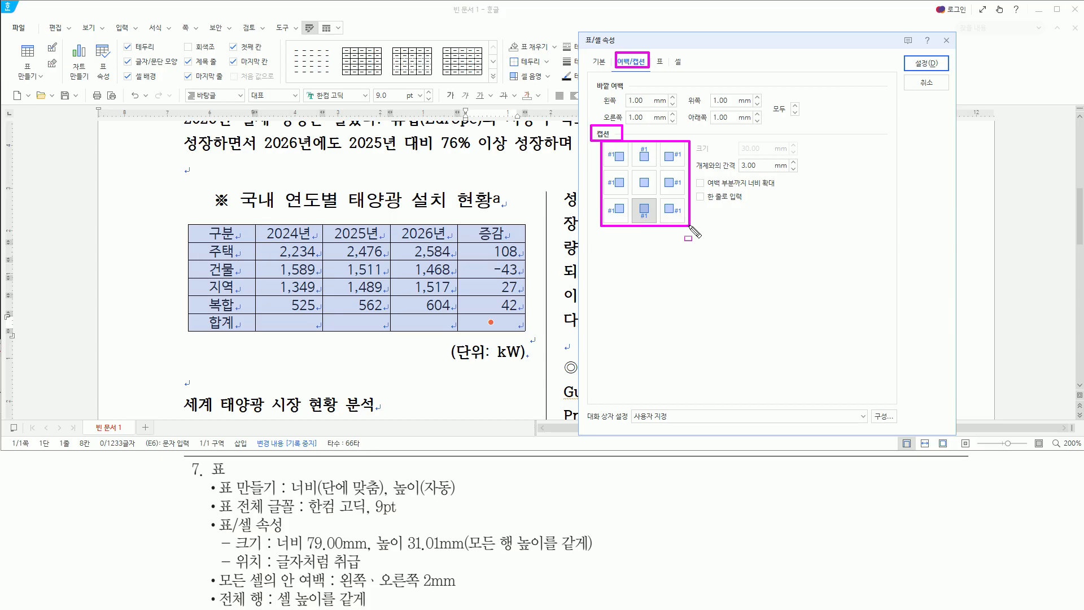
{"action": "left_click_drag", "start_coordinate": [634, 144], "coordinate": [654, 164]}
{"action": "key", "text": "Escape"}
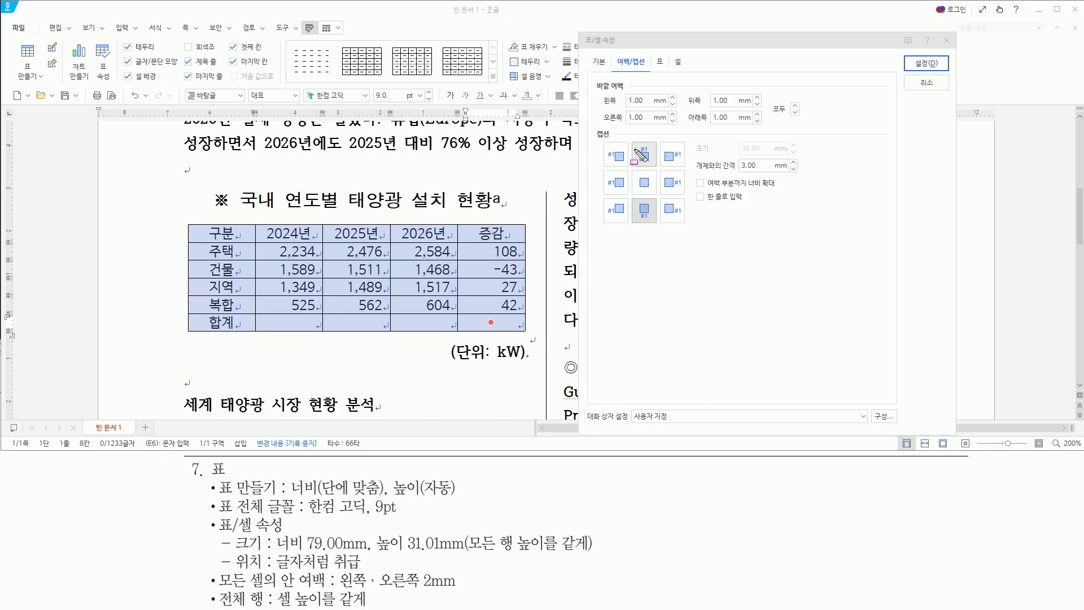
{"action": "left_click", "coordinate": [644, 155]}
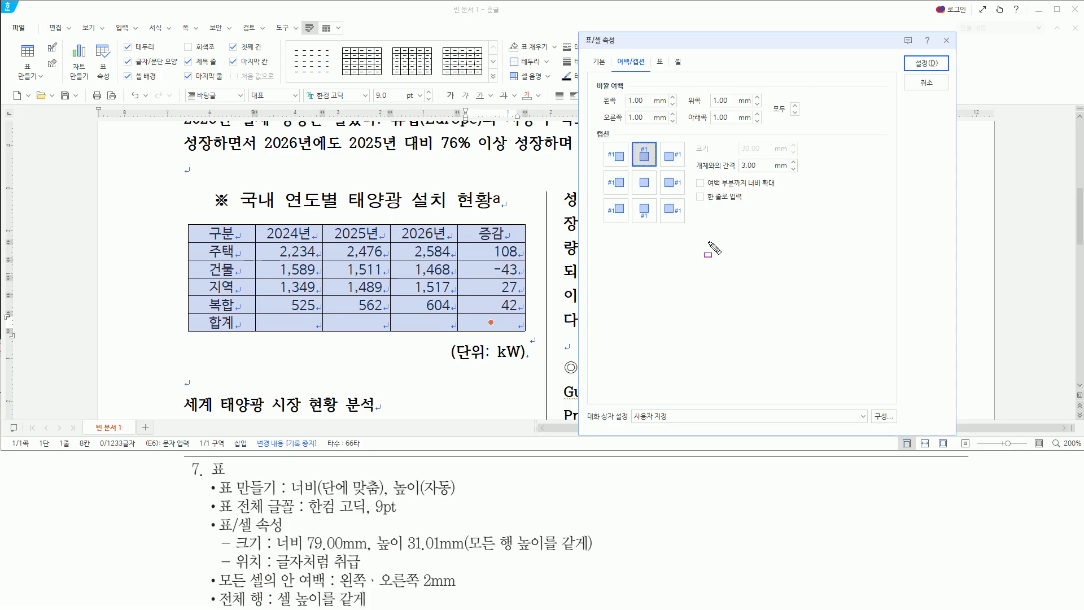
- Compare the table's outer margin settings with the task's requirement of 2 mm left and right inner cell margins
{"action": "mouse_move", "coordinate": [215, 572]}
{"action": "left_mouse_down"}
{"action": "mouse_move", "coordinate": [321, 590]}
{"action": "mouse_move", "coordinate": [461, 589]}
{"action": "left_mouse_up"}
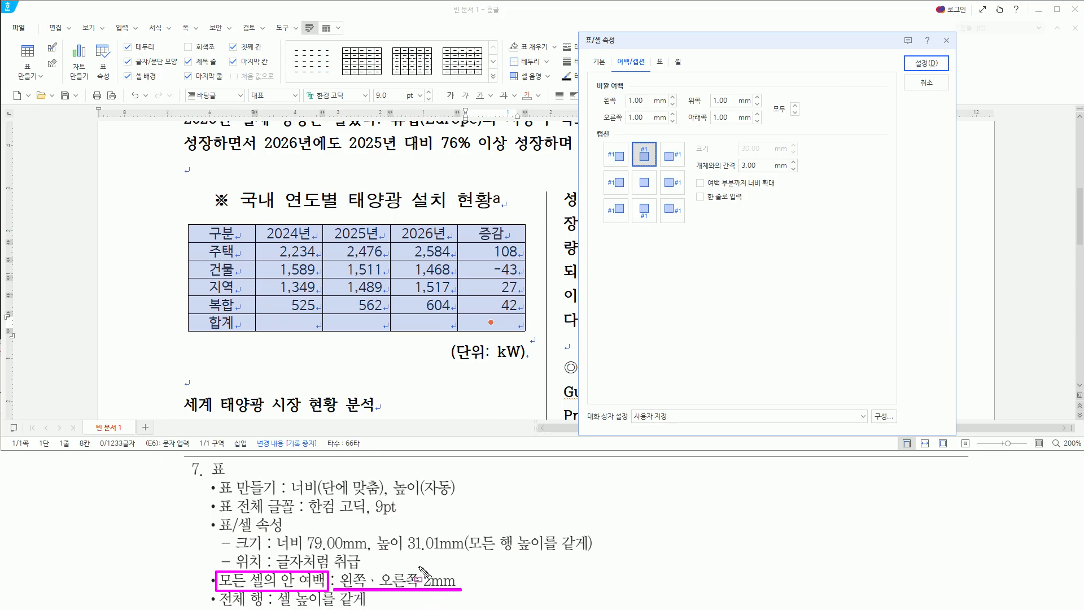
{"action": "left_click_drag", "start_coordinate": [591, 74], "coordinate": [773, 130]}
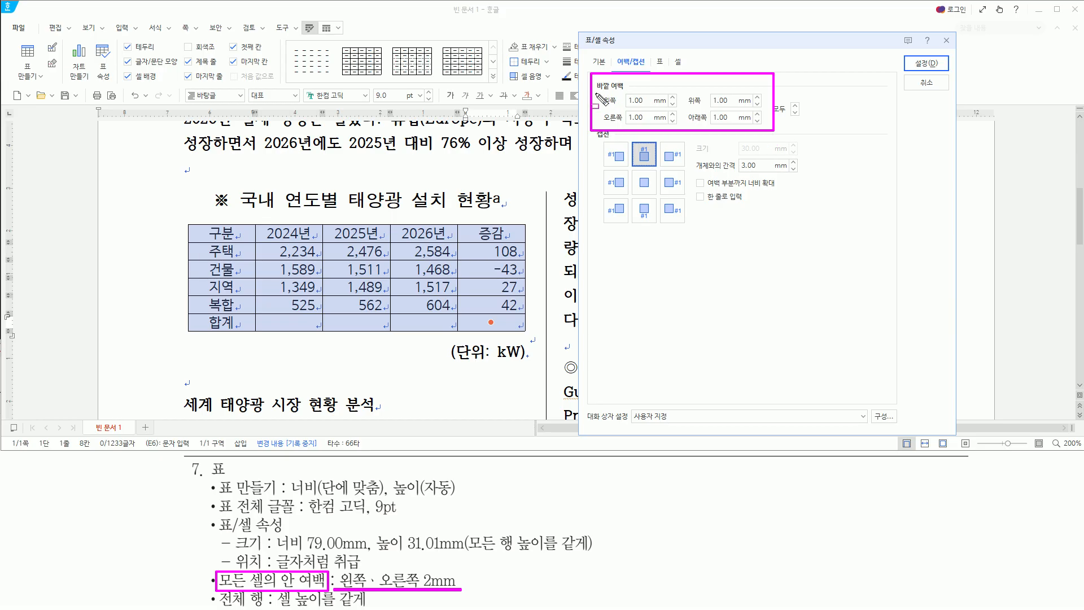
{"action": "left_click_drag", "start_coordinate": [594, 91], "coordinate": [624, 91]}
{"action": "left_click_drag", "start_coordinate": [595, 79], "coordinate": [628, 90]}
{"action": "key", "text": "Escape"}
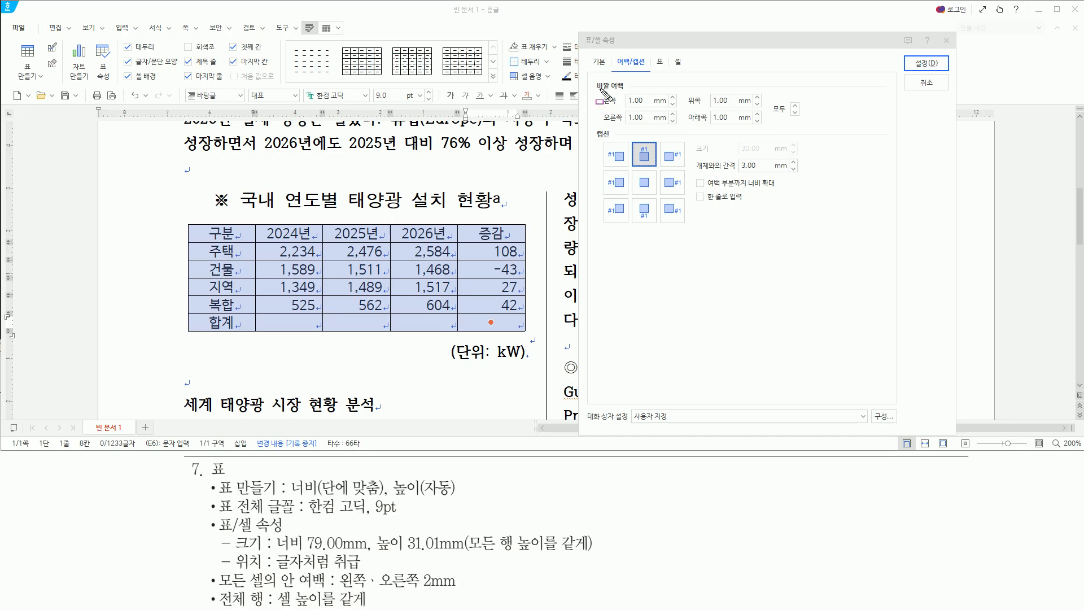
{"action": "left_click_drag", "start_coordinate": [591, 79], "coordinate": [677, 130]}
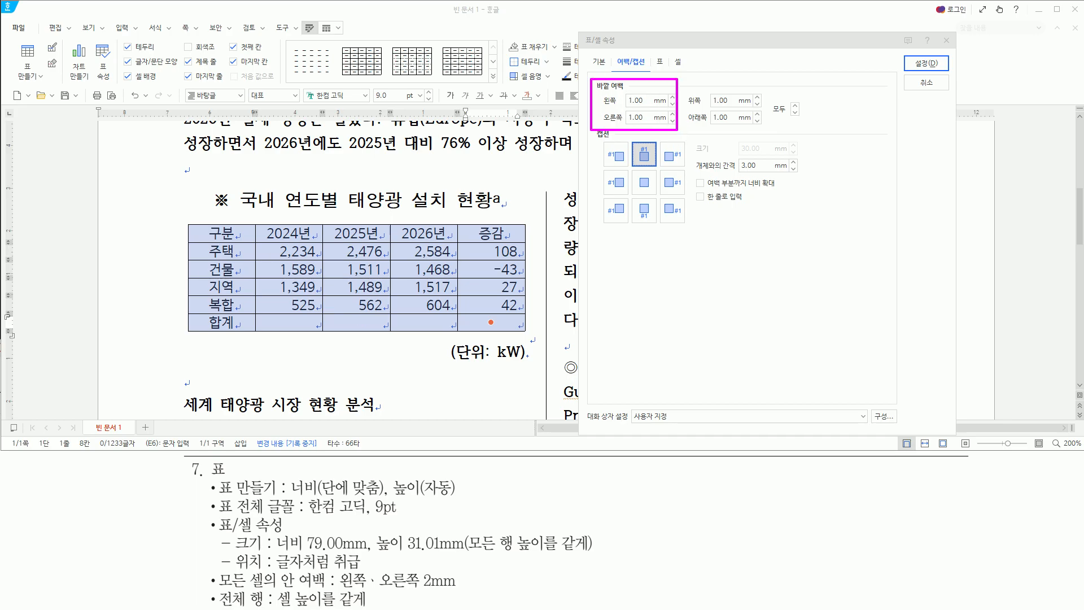
{"action": "left_click_drag", "start_coordinate": [664, 85], "coordinate": [581, 138]}
{"action": "left_click_drag", "start_coordinate": [592, 96], "coordinate": [737, 146]}
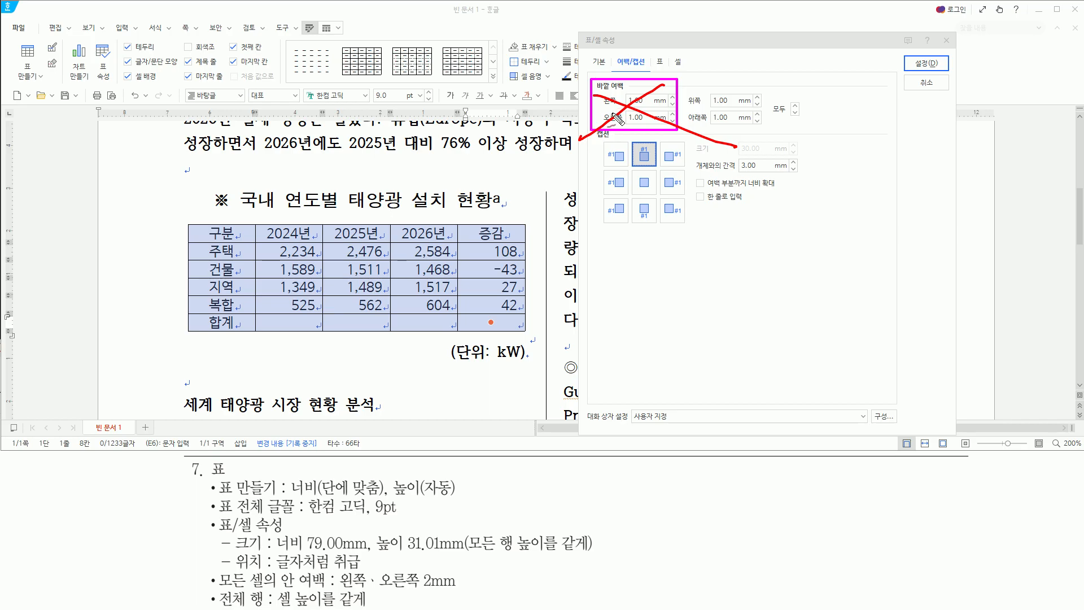
{"action": "key", "text": "Escape"}
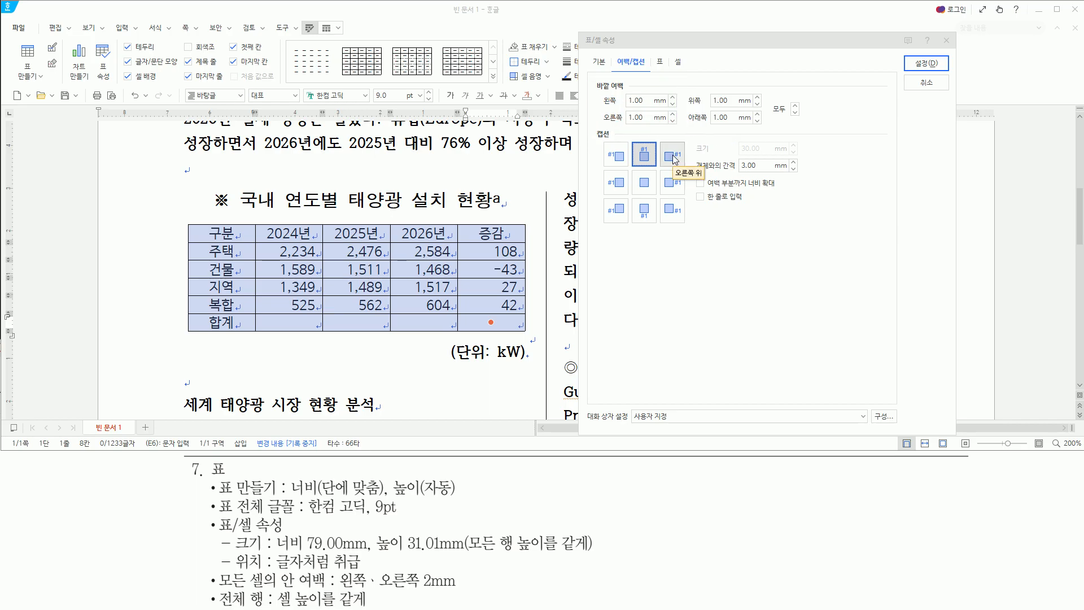
- Recheck the table's width against the required 79.00 mm and its 글자처럼 취급 (treat as character) option
{"action": "left_click", "coordinate": [599, 61]}
{"action": "left_click_drag", "start_coordinate": [600, 94], "coordinate": [623, 108]}
{"action": "left_click_drag", "start_coordinate": [702, 105], "coordinate": [754, 105]}
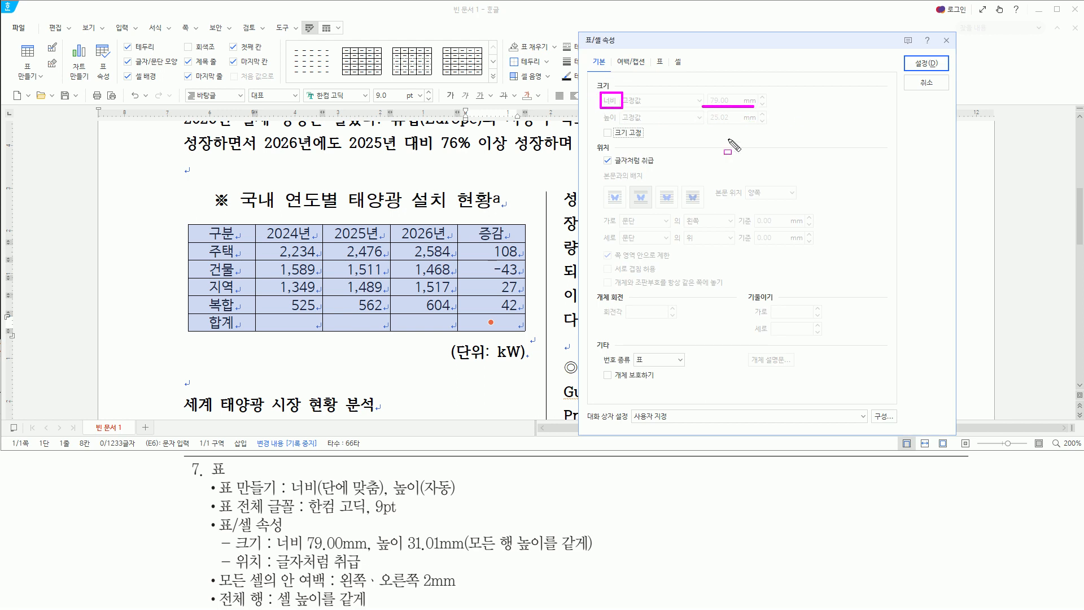
{"action": "left_click_drag", "start_coordinate": [276, 548], "coordinate": [368, 551]}
{"action": "key", "text": "Escape"}
{"action": "mouse_move", "coordinate": [599, 151]}
{"action": "left_mouse_down"}
{"action": "mouse_move", "coordinate": [619, 171]}
{"action": "mouse_move", "coordinate": [670, 169]}
{"action": "left_mouse_up"}
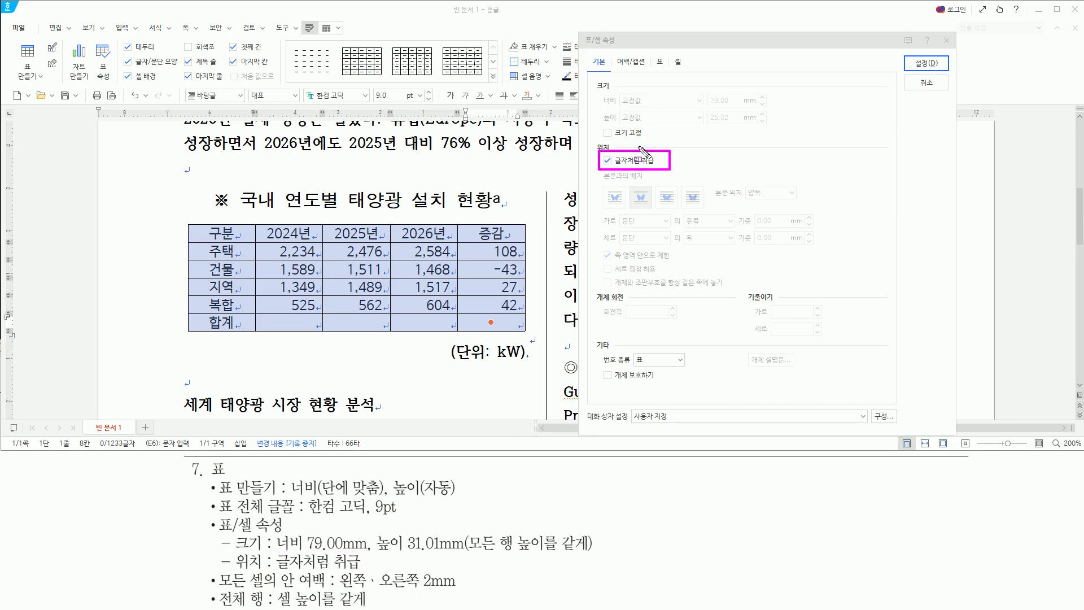
{"action": "key", "text": "Escape"}
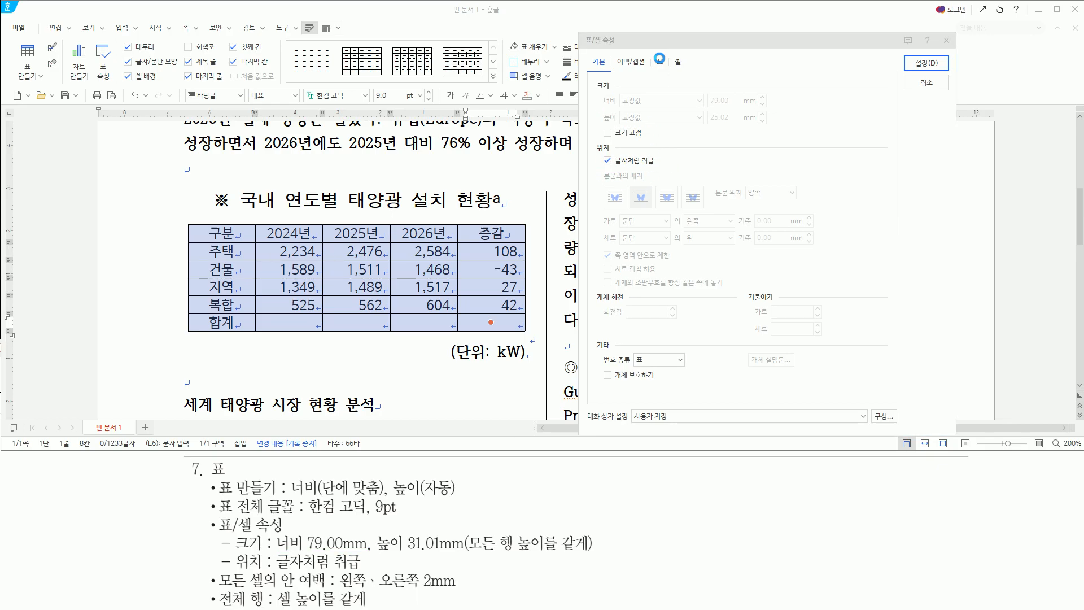
- Review the left and right inner margin settings for all cells of the table
{"action": "left_click", "coordinate": [659, 60]}
{"action": "left_click_drag", "start_coordinate": [652, 53], "coordinate": [669, 74]}
{"action": "left_click_drag", "start_coordinate": [591, 242], "coordinate": [680, 281]}
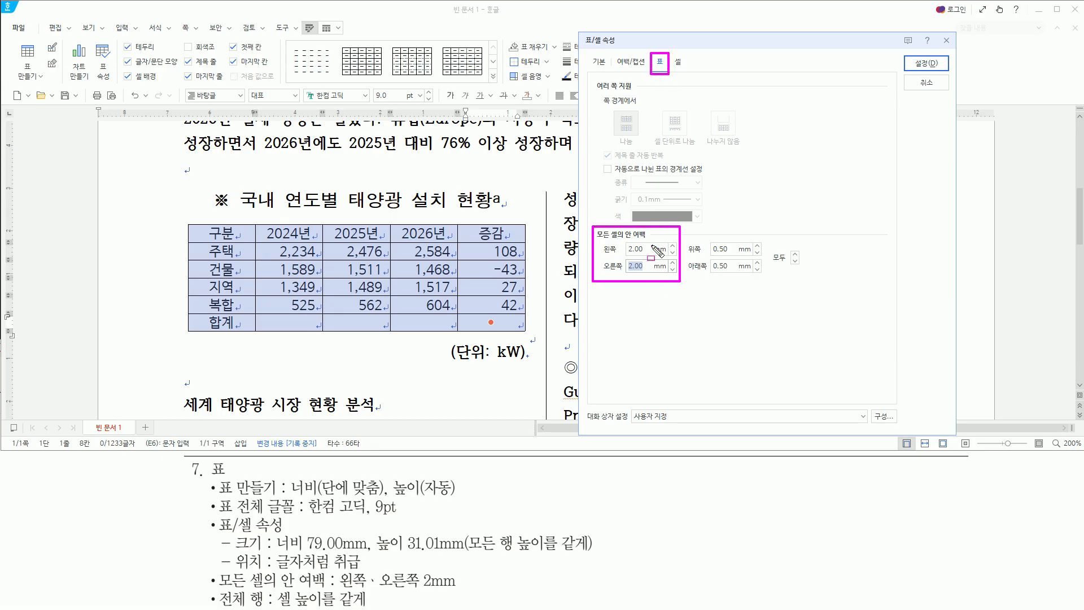
{"action": "key", "text": "Escape"}
- Review the caption position above the table and apply the table property changes
{"action": "left_click", "coordinate": [624, 62]}
{"action": "left_click_drag", "start_coordinate": [614, 55], "coordinate": [649, 69]}
{"action": "left_click_drag", "start_coordinate": [633, 139], "coordinate": [654, 166]}
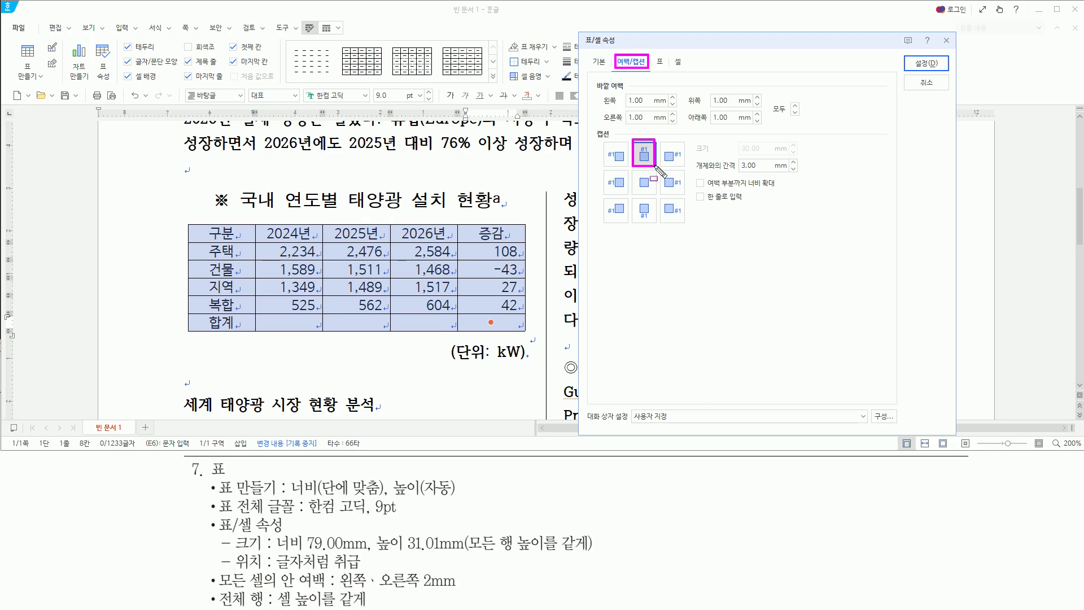
{"action": "left_click_drag", "start_coordinate": [910, 55], "coordinate": [941, 73]}
{"action": "left_click", "coordinate": [924, 65]}
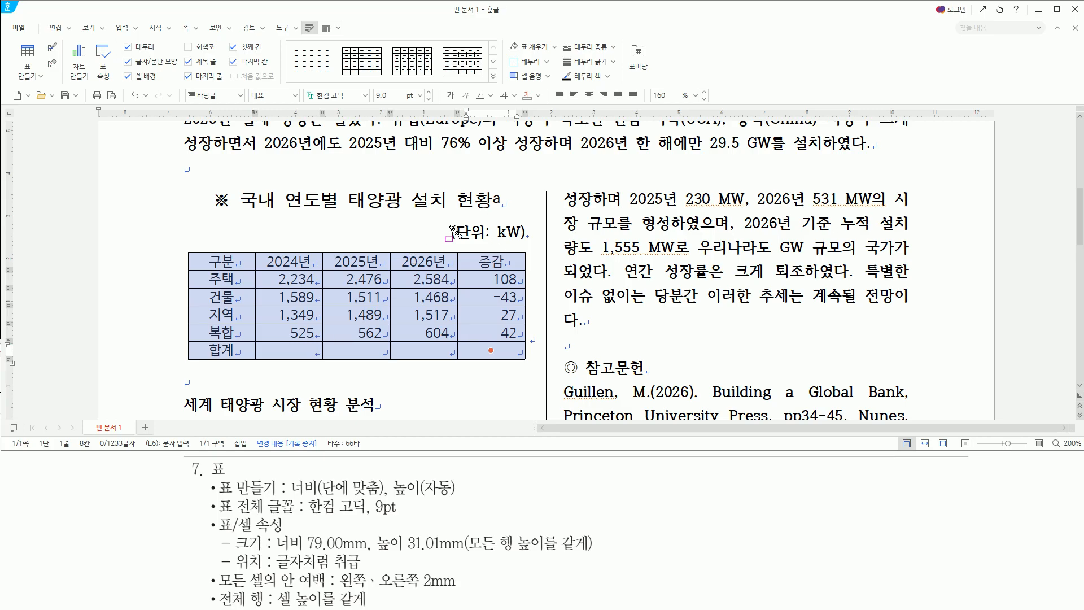
{"action": "left_click_drag", "start_coordinate": [448, 220], "coordinate": [530, 245]}
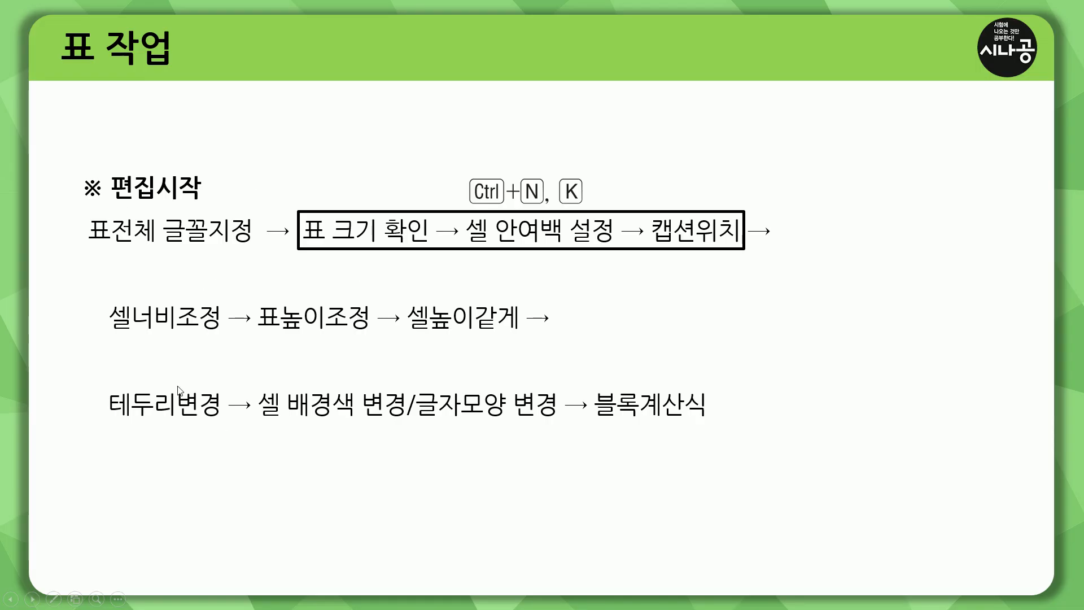
{"action": "key", "text": "ctrl+shift+d"}
{"action": "left_click_drag", "start_coordinate": [83, 258], "coordinate": [777, 261]}
{"action": "key", "text": "Escape"}
{"action": "left_click_drag", "start_coordinate": [113, 333], "coordinate": [223, 333]}
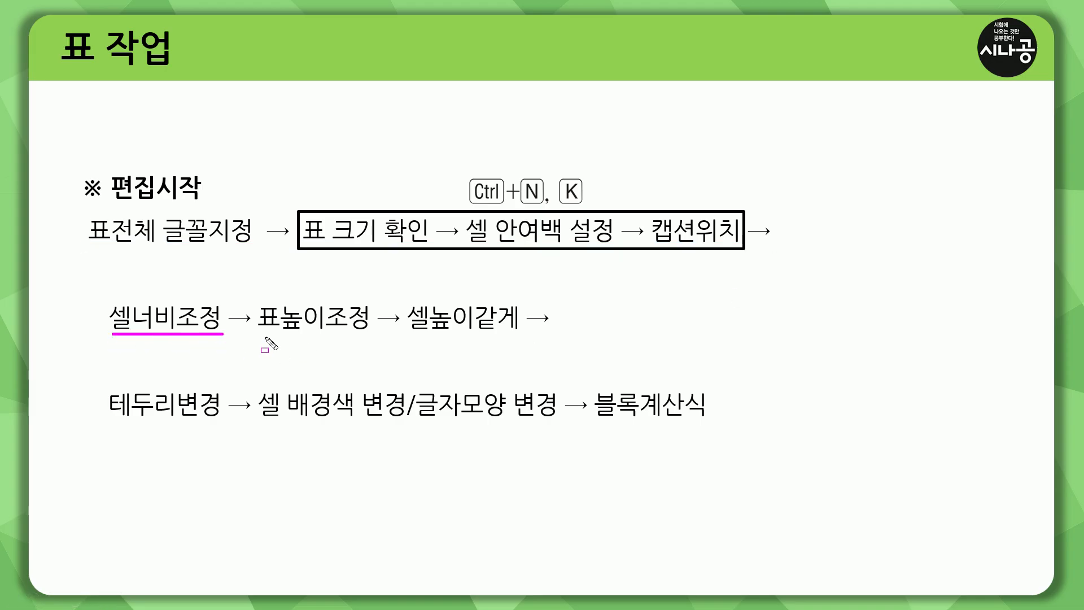
{"action": "key", "text": "alt+Tab"}
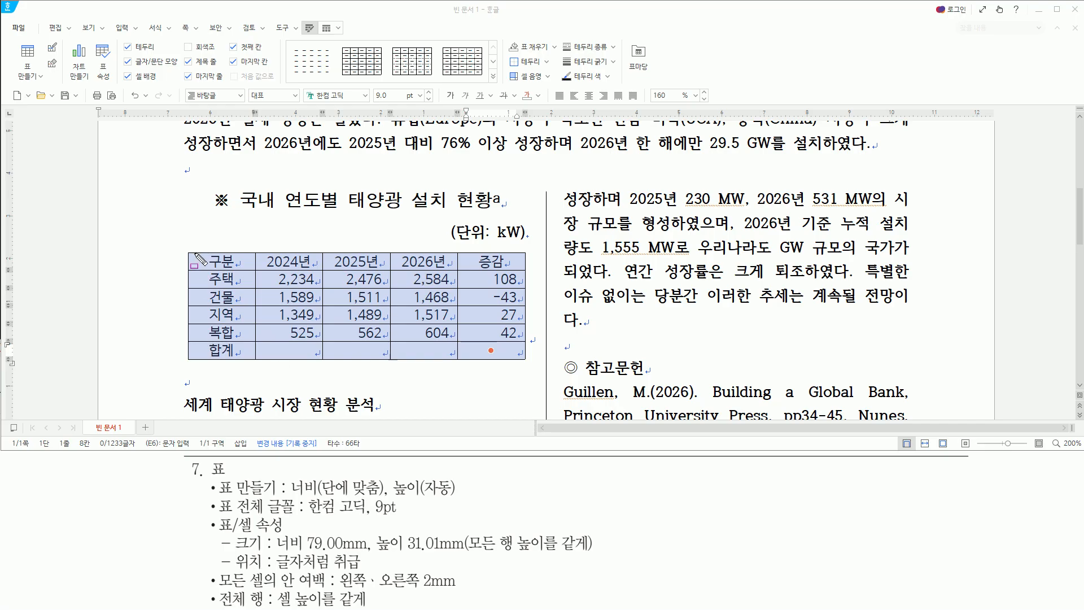
{"action": "mouse_move", "coordinate": [189, 252]}
{"action": "left_mouse_down"}
{"action": "mouse_move", "coordinate": [363, 343]}
{"action": "mouse_move", "coordinate": [524, 362]}
{"action": "left_mouse_up"}
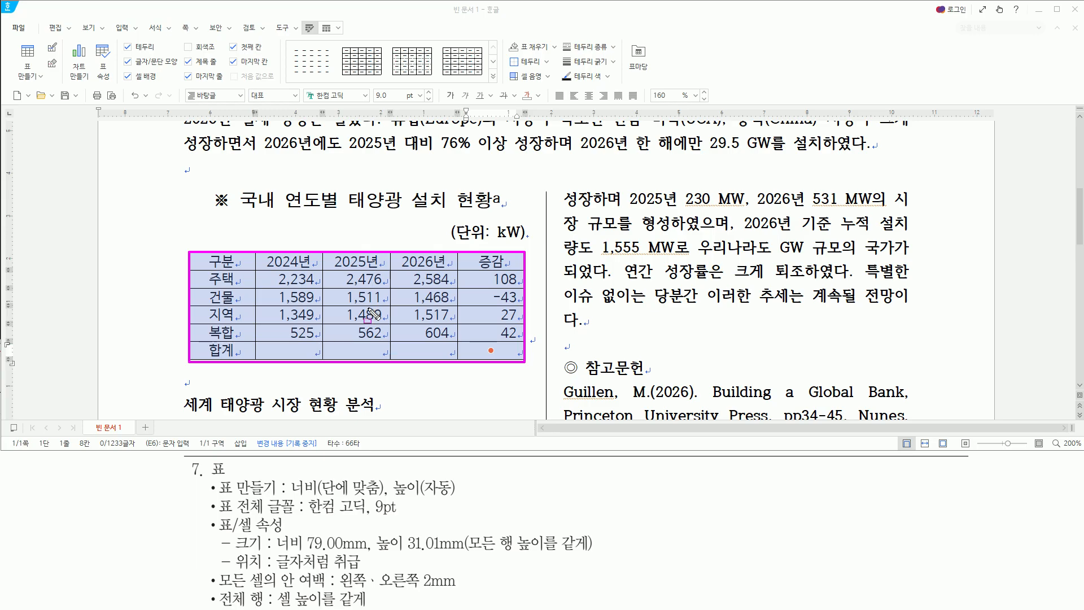
{"action": "key", "text": "Escape"}
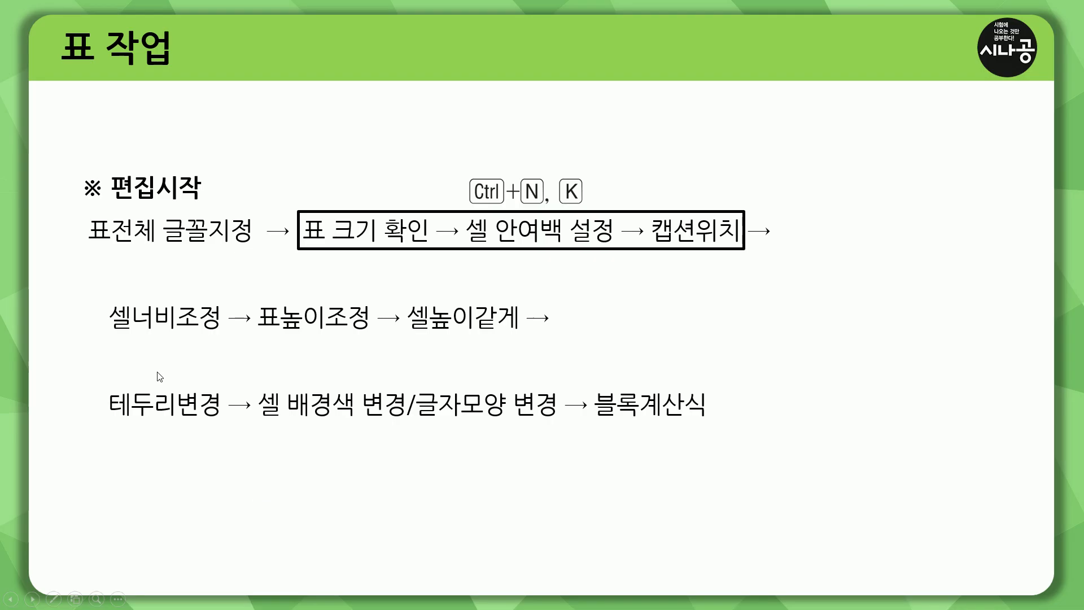
{"action": "mouse_move", "coordinate": [110, 330]}
{"action": "left_mouse_down"}
{"action": "mouse_move", "coordinate": [223, 334]}
{"action": "mouse_move", "coordinate": [221, 308]}
{"action": "left_mouse_up"}
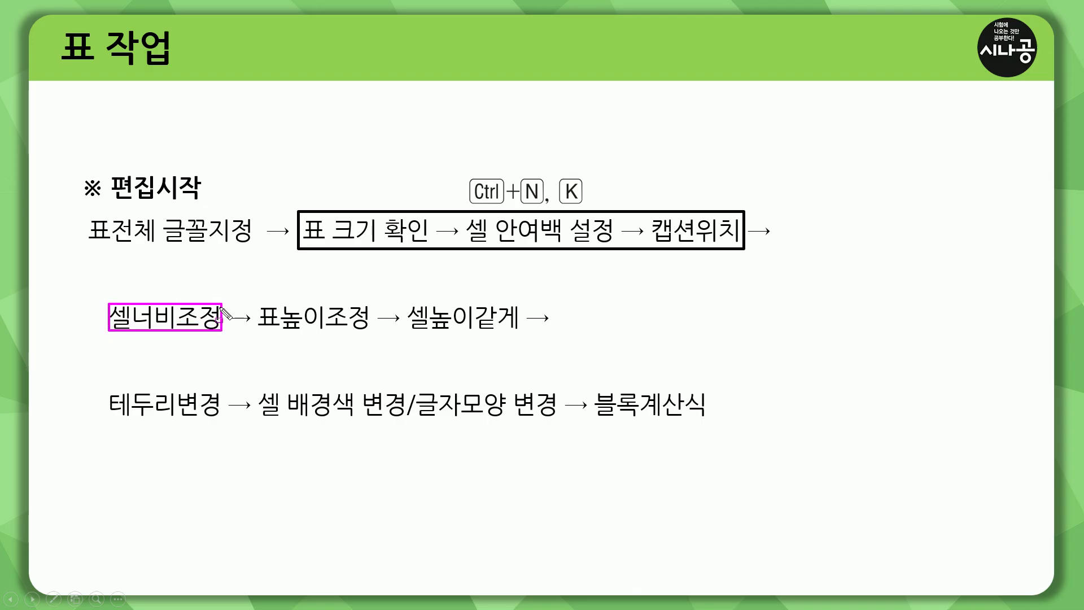
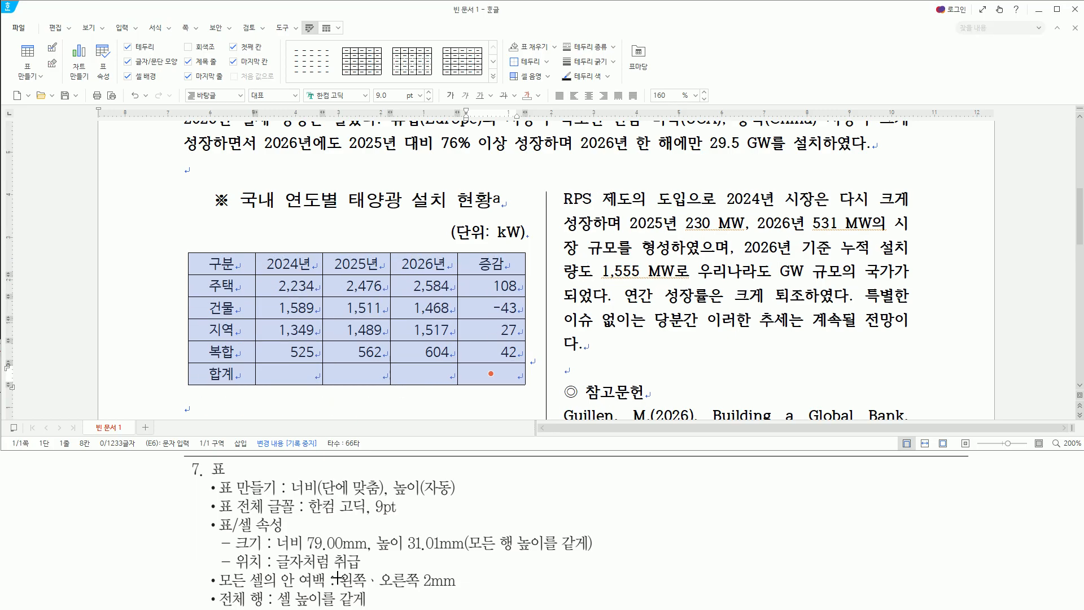
- Equalize the row heights of all selected table cells with 셀 높이를 같게
{"action": "right_click", "coordinate": [376, 263]}
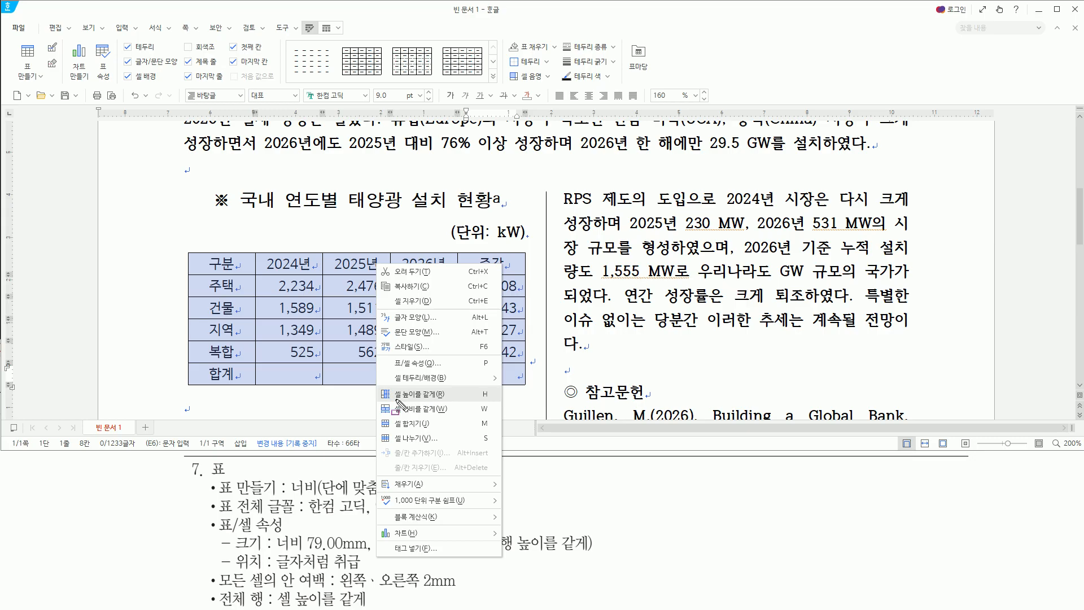
{"action": "left_click_drag", "start_coordinate": [394, 400], "coordinate": [448, 400]}
{"action": "left_click_drag", "start_coordinate": [274, 589], "coordinate": [375, 608]}
{"action": "left_click_drag", "start_coordinate": [392, 387], "coordinate": [450, 403]}
{"action": "key", "text": "Escape"}
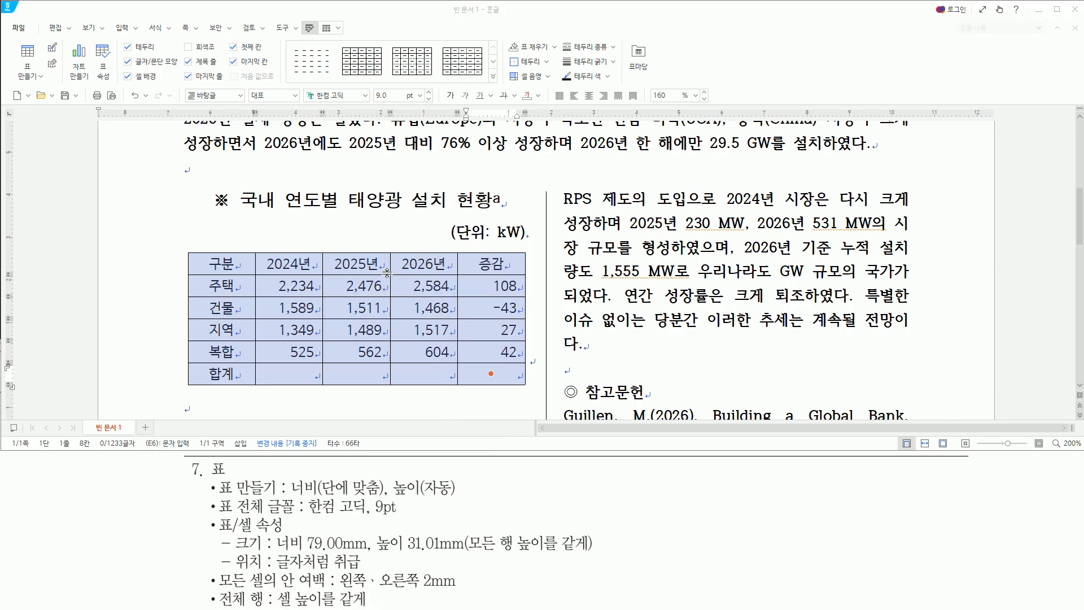
{"action": "right_click", "coordinate": [387, 272]}
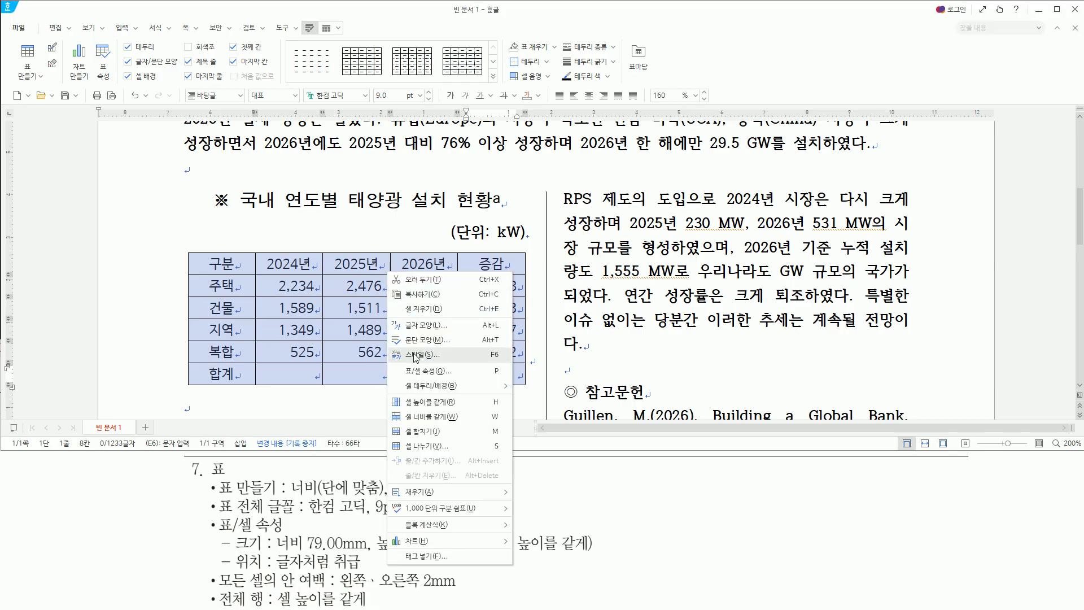
{"action": "left_click", "coordinate": [426, 403]}
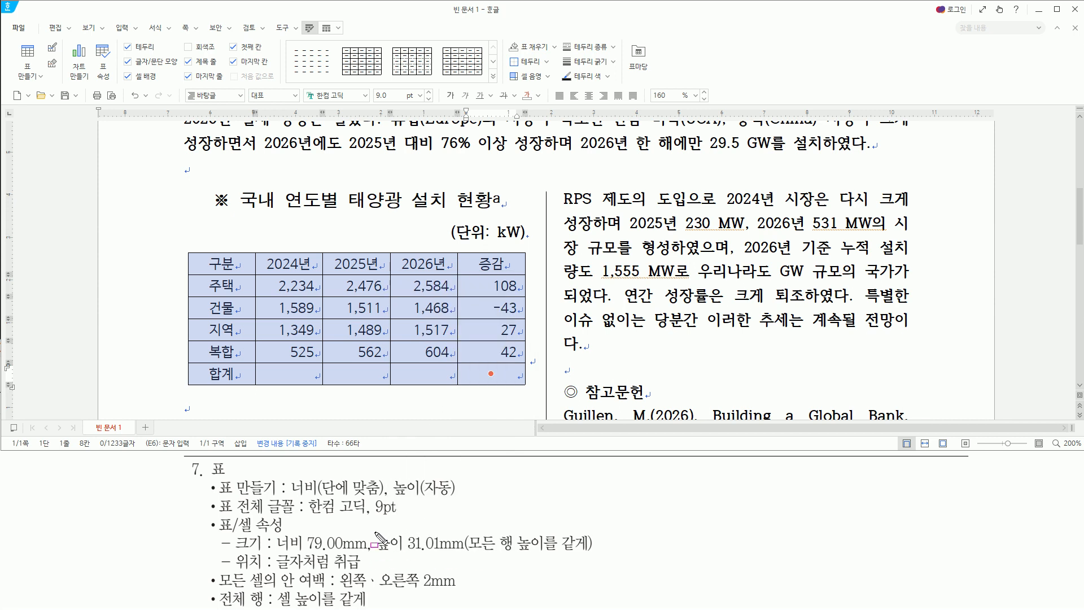
- Check the table's height in the Table/Cell Properties against the required 31.01 mm
{"action": "mouse_move", "coordinate": [375, 533]}
{"action": "left_mouse_down"}
{"action": "mouse_move", "coordinate": [393, 556]}
{"action": "mouse_move", "coordinate": [469, 558]}
{"action": "left_mouse_up"}
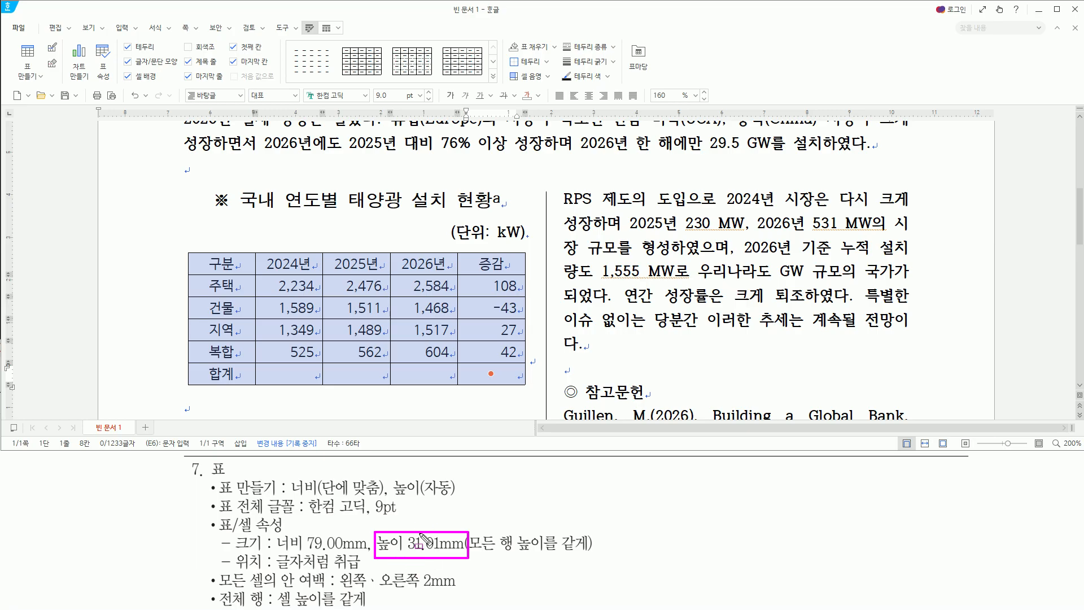
{"action": "key", "text": "Escape"}
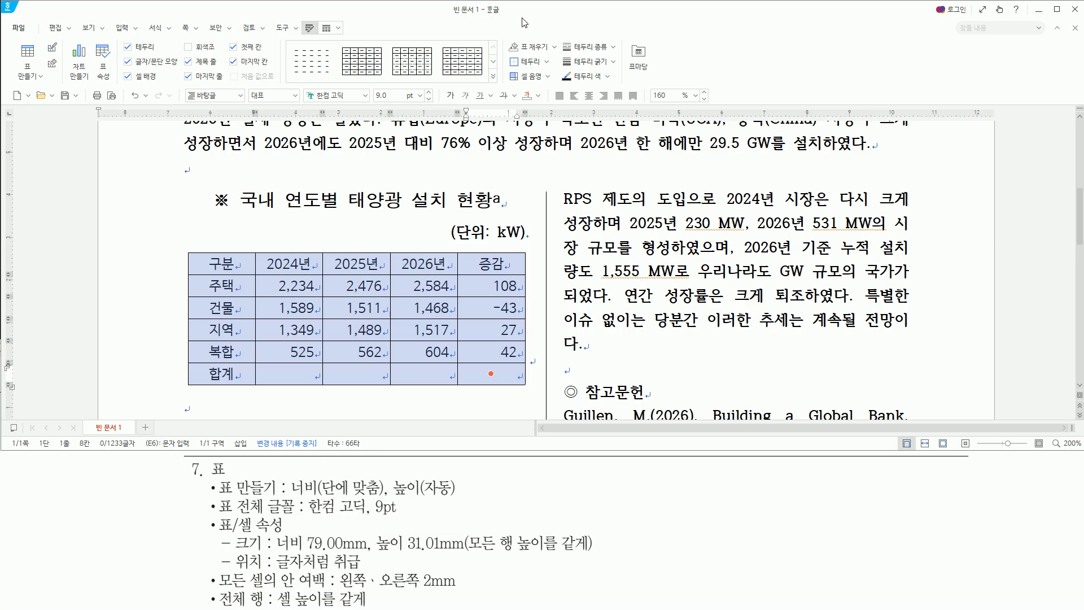
{"action": "key", "text": "p"}
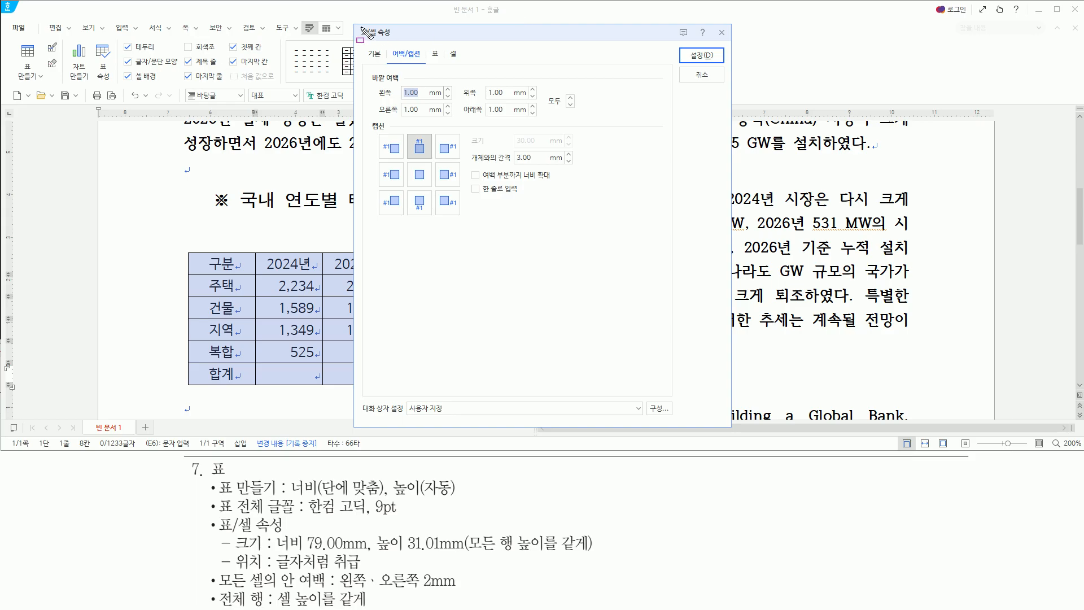
{"action": "mouse_move", "coordinate": [355, 25]}
{"action": "left_mouse_down"}
{"action": "mouse_move", "coordinate": [404, 40]}
{"action": "mouse_move", "coordinate": [382, 63]}
{"action": "left_mouse_up"}
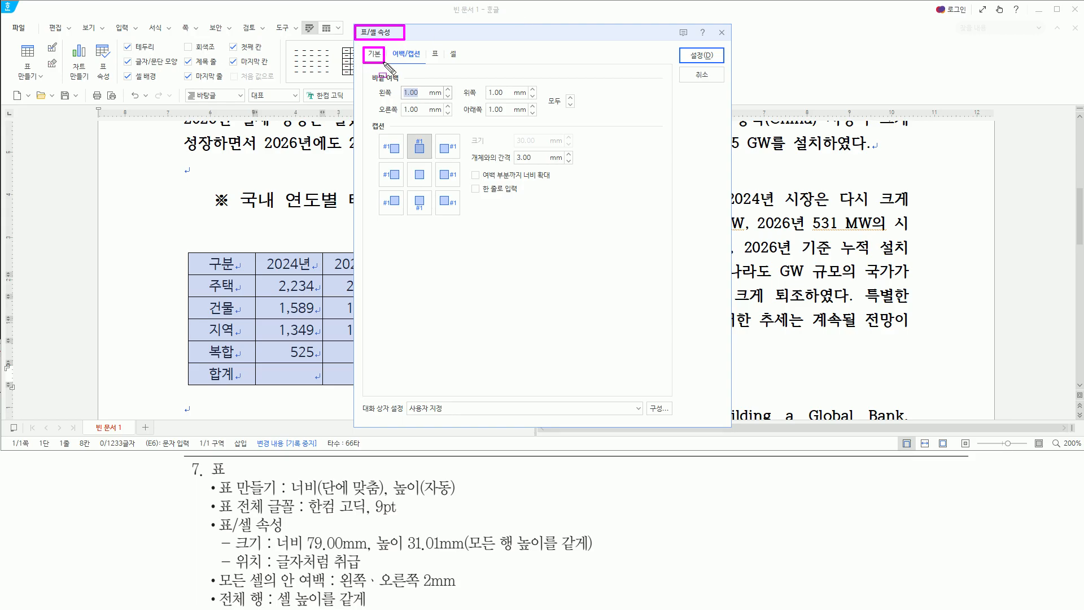
{"action": "left_click", "coordinate": [373, 55]}
{"action": "left_click_drag", "start_coordinate": [359, 42], "coordinate": [384, 63]}
{"action": "left_click_drag", "start_coordinate": [375, 115], "coordinate": [389, 115]}
{"action": "left_click_drag", "start_coordinate": [479, 117], "coordinate": [539, 117]}
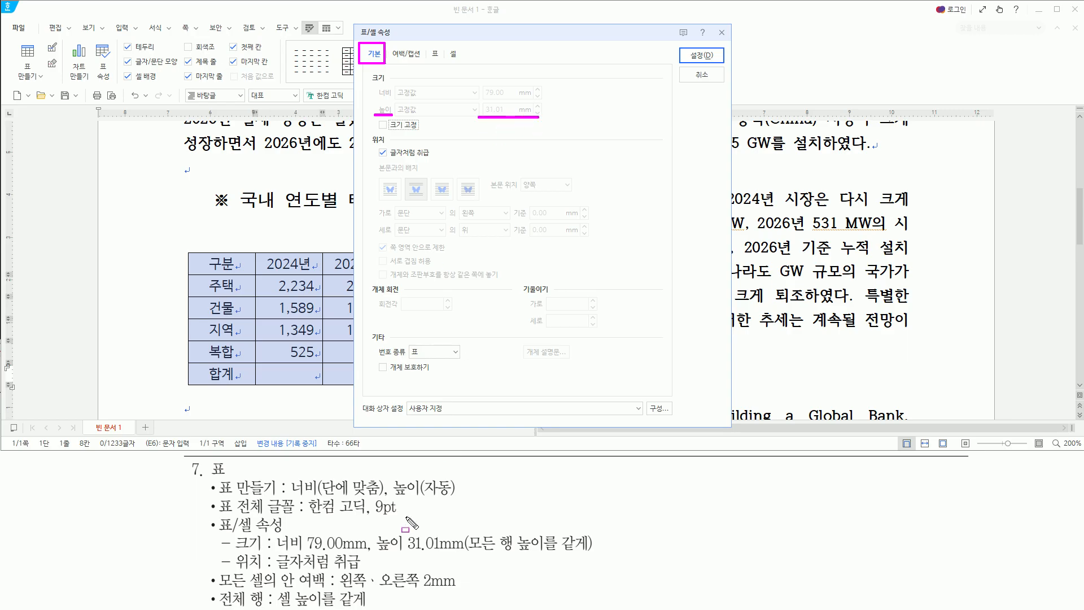
{"action": "left_click_drag", "start_coordinate": [377, 554], "coordinate": [470, 554]}
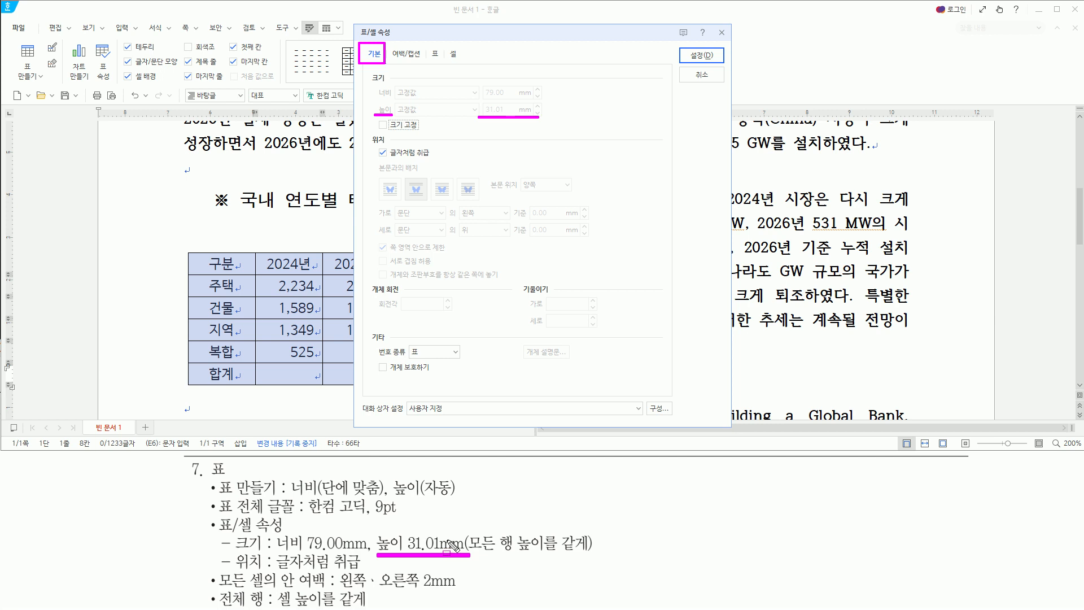
- Close the Table/Cell Properties without applying any changes
{"action": "key", "text": "Escape"}
{"action": "key", "text": "ctrl+2"}
{"action": "mouse_move", "coordinate": [685, 47]}
{"action": "left_mouse_down"}
{"action": "mouse_move", "coordinate": [723, 60]}
{"action": "mouse_move", "coordinate": [715, 83]}
{"action": "left_mouse_up"}
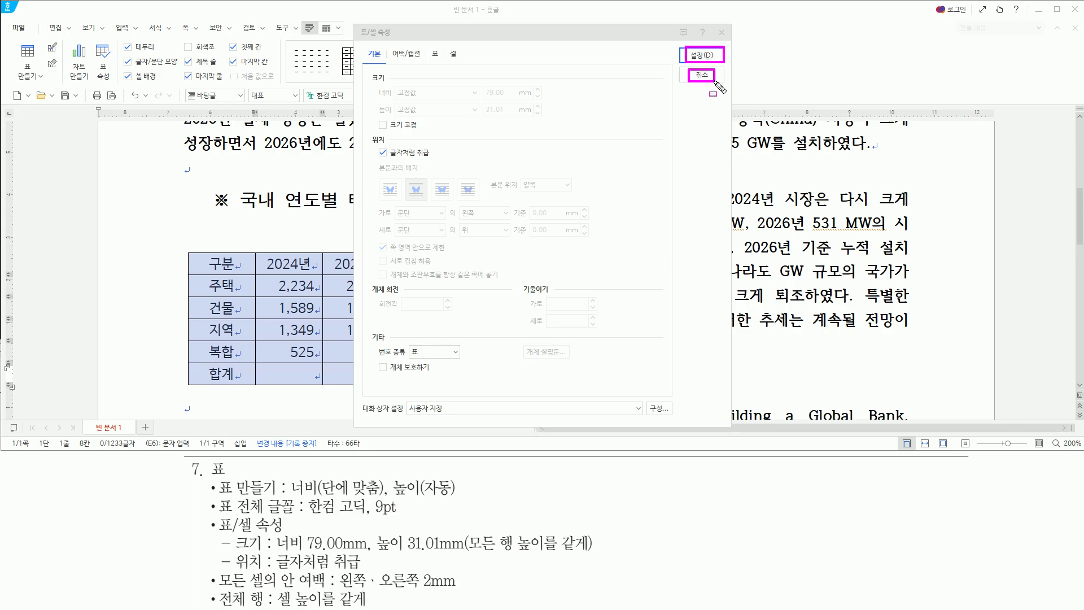
{"action": "left_click_drag", "start_coordinate": [481, 114], "coordinate": [513, 114]}
{"action": "key", "text": "Escape"}
{"action": "left_click", "coordinate": [699, 77]}
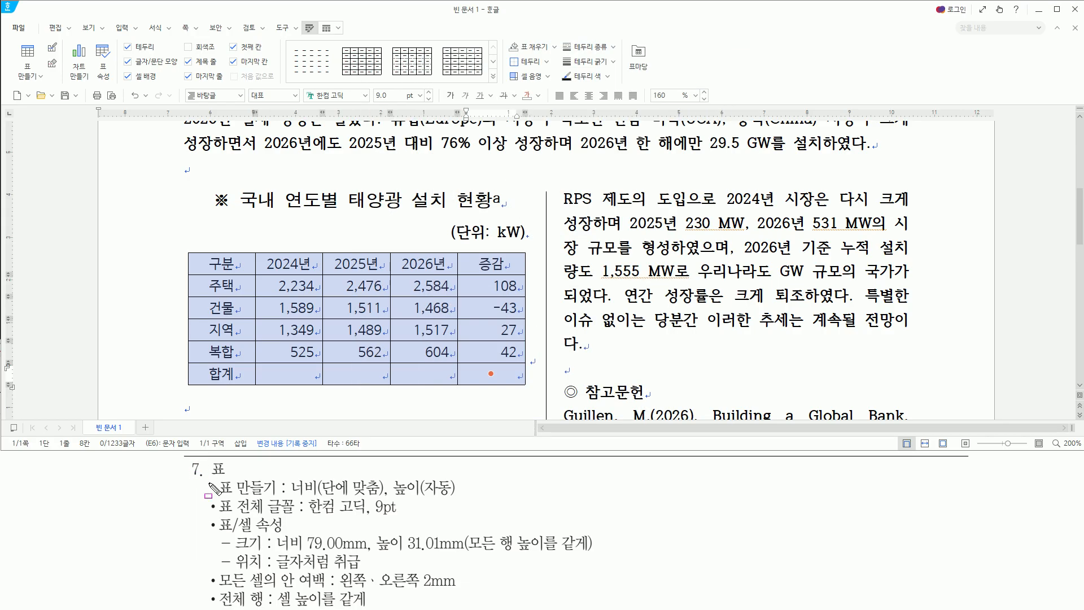
- Review the task's table requirements for creation options, font, size, position, cell margins and row heights
{"action": "left_click_drag", "start_coordinate": [289, 492], "coordinate": [454, 492]}
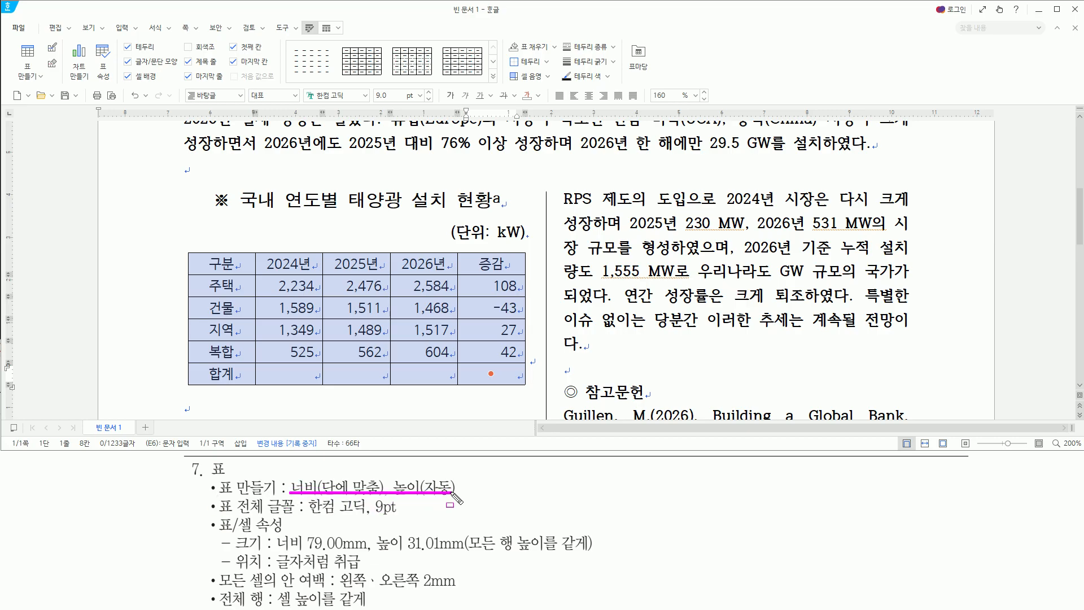
{"action": "left_click_drag", "start_coordinate": [310, 514], "coordinate": [399, 515]}
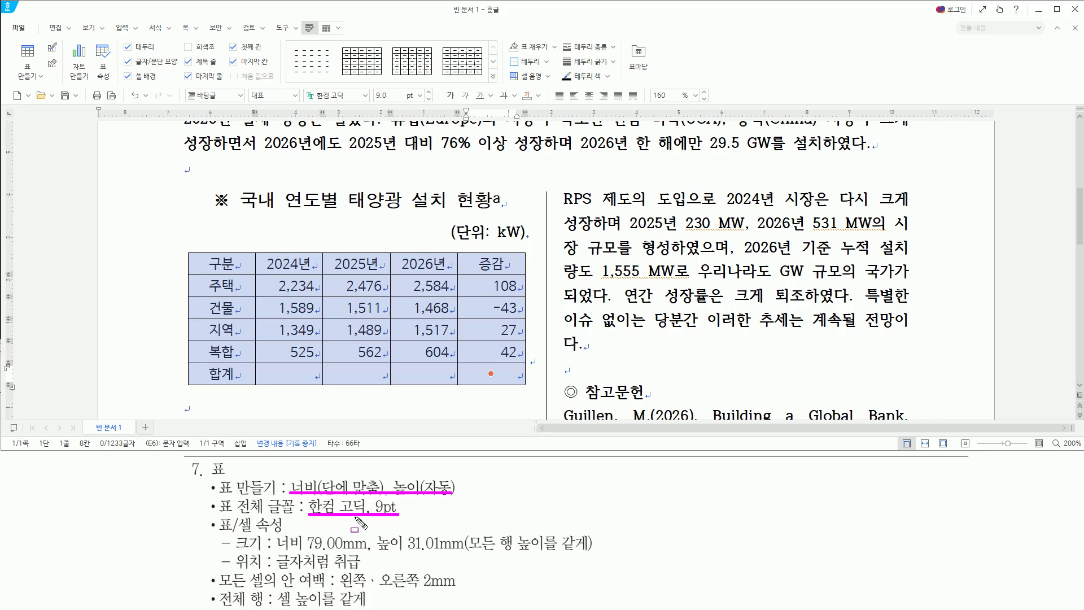
{"action": "left_click_drag", "start_coordinate": [213, 535], "coordinate": [588, 568]}
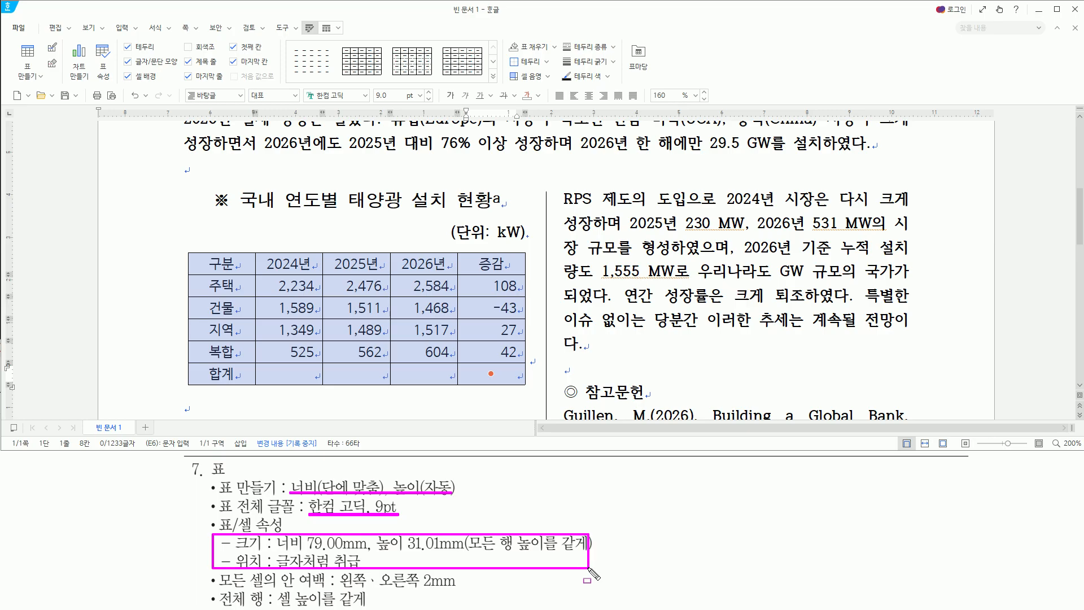
{"action": "left_click_drag", "start_coordinate": [210, 570], "coordinate": [460, 605]}
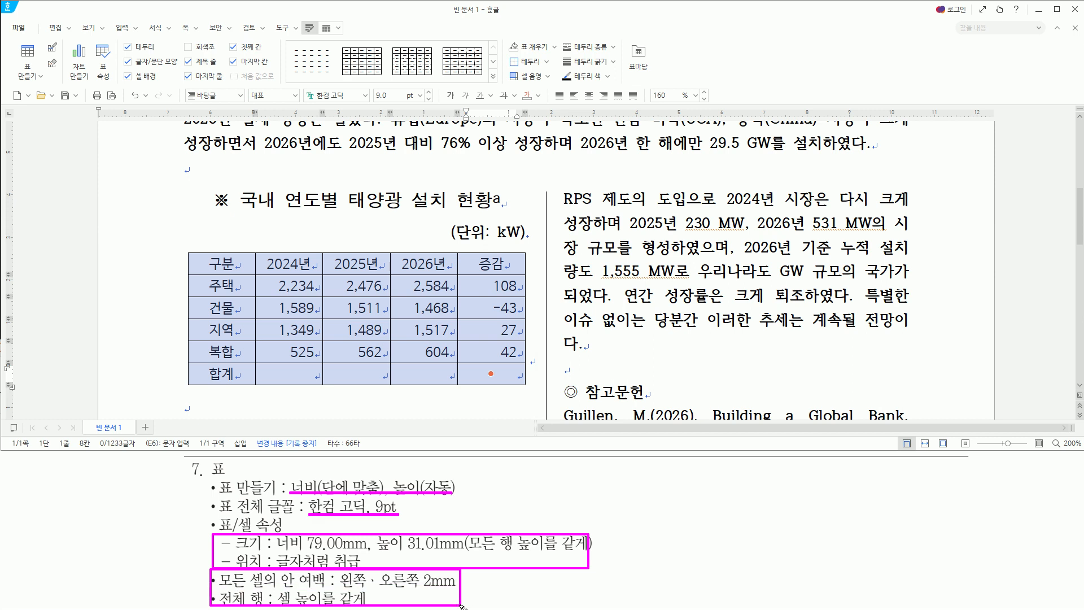
{"action": "key", "text": "Escape"}
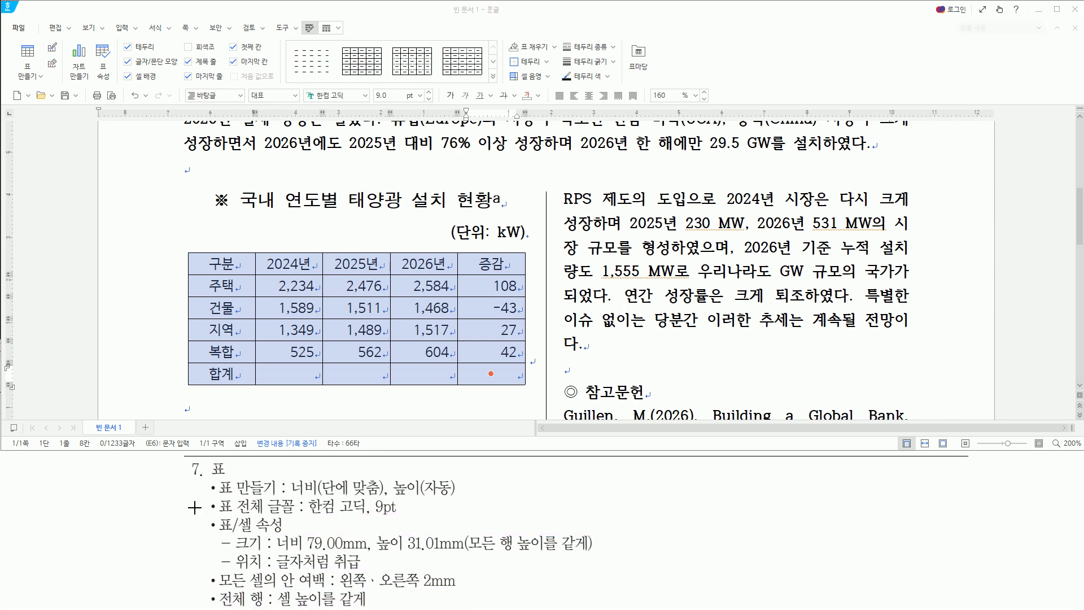
{"action": "mouse_move", "coordinate": [204, 478]}
{"action": "left_mouse_down"}
{"action": "mouse_move", "coordinate": [244, 555]}
{"action": "mouse_move", "coordinate": [604, 605]}
{"action": "left_mouse_up"}
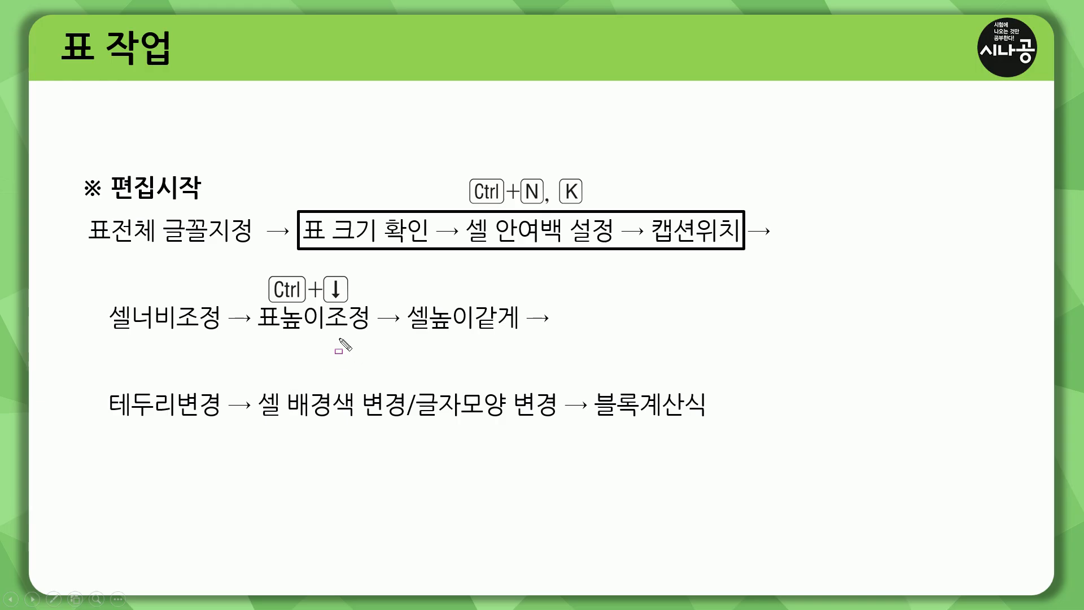
{"action": "left_click_drag", "start_coordinate": [253, 333], "coordinate": [540, 333]}
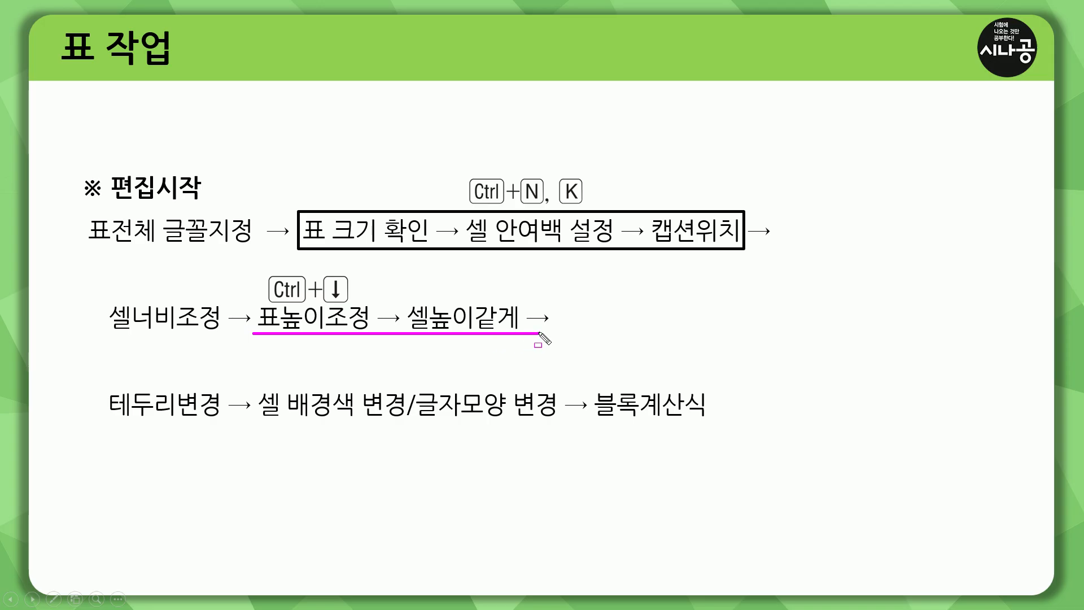
{"action": "mouse_move", "coordinate": [245, 265]}
{"action": "left_mouse_down"}
{"action": "mouse_move", "coordinate": [275, 312]}
{"action": "mouse_move", "coordinate": [374, 350]}
{"action": "left_mouse_up"}
{"action": "left_click_drag", "start_coordinate": [265, 277], "coordinate": [349, 303]}
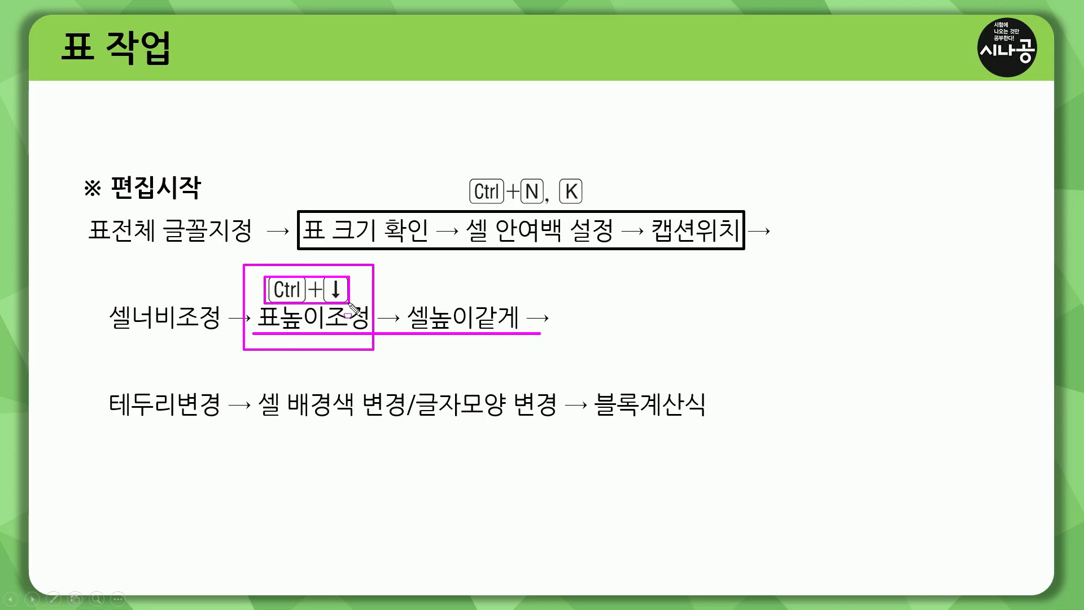
{"action": "key", "text": "e"}
{"action": "left_click_drag", "start_coordinate": [264, 276], "coordinate": [356, 308]}
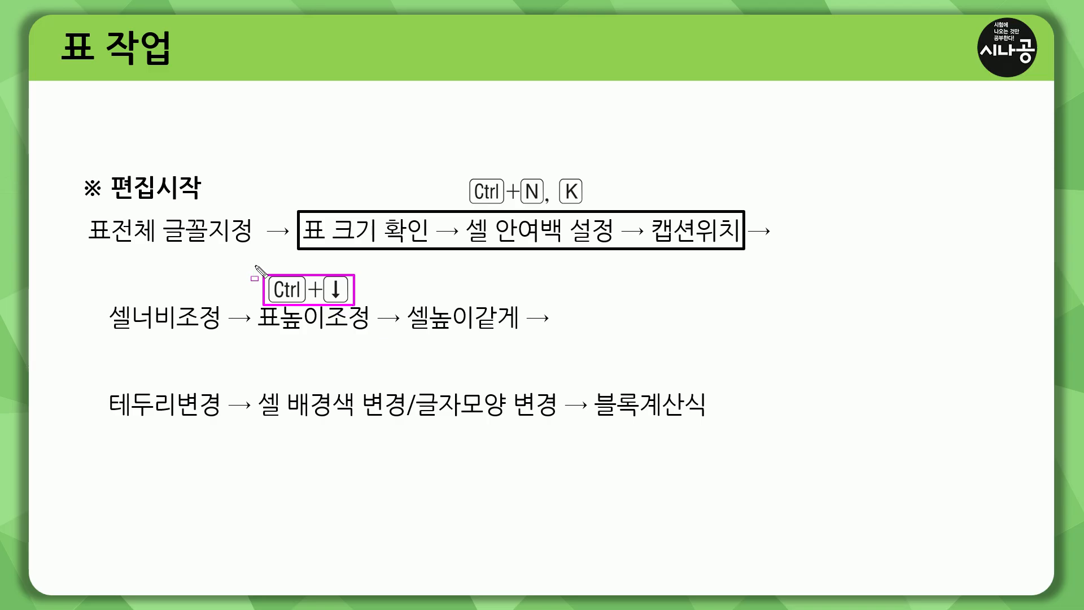
{"action": "left_click_drag", "start_coordinate": [255, 265], "coordinate": [526, 345]}
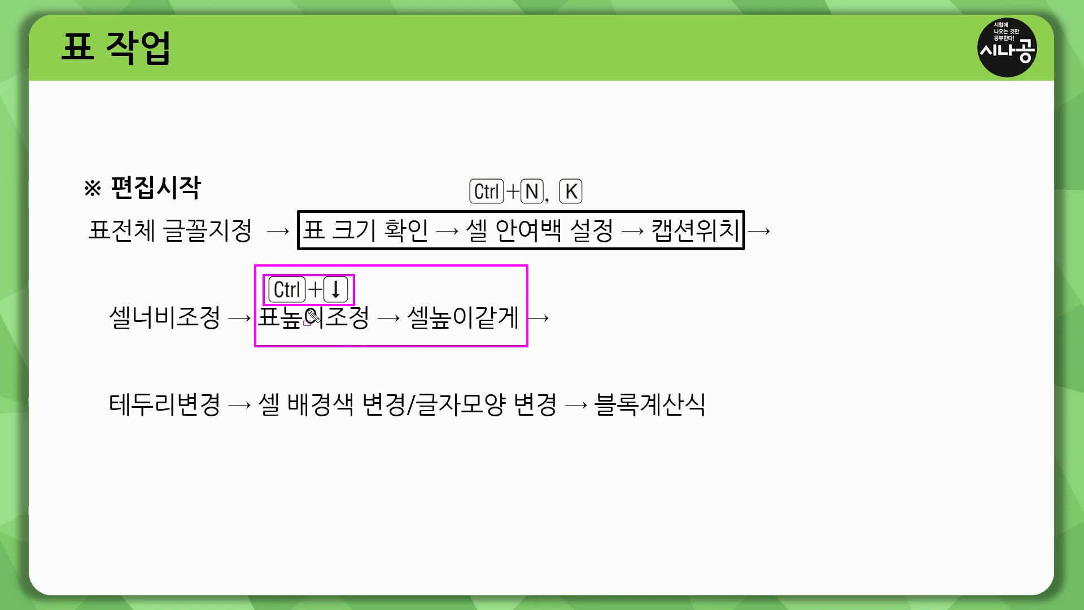
{"action": "key", "text": "Escape"}
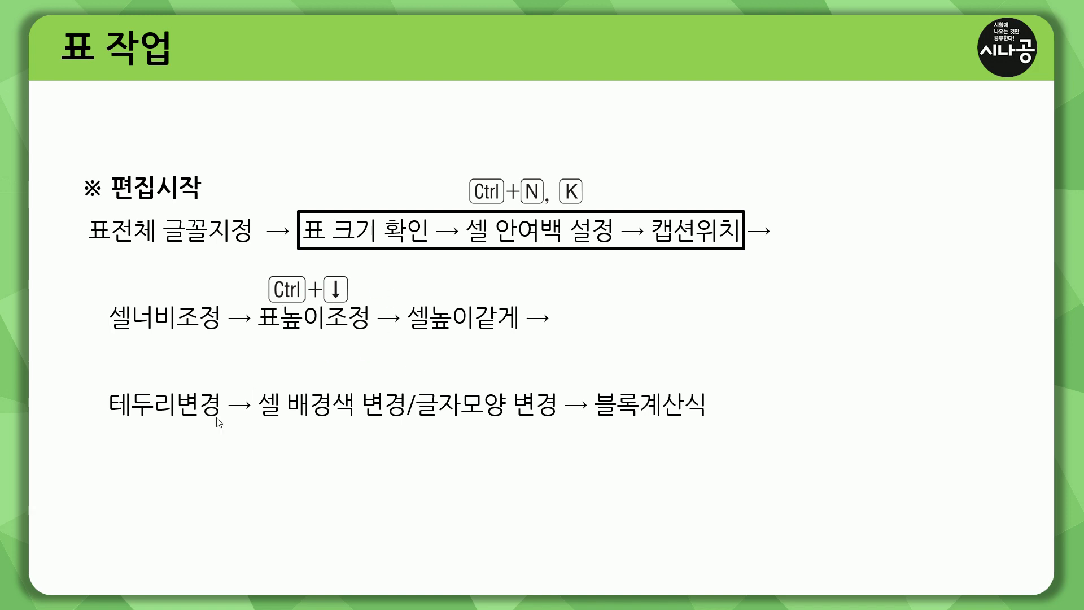
{"action": "left_click_drag", "start_coordinate": [102, 388], "coordinate": [224, 425]}
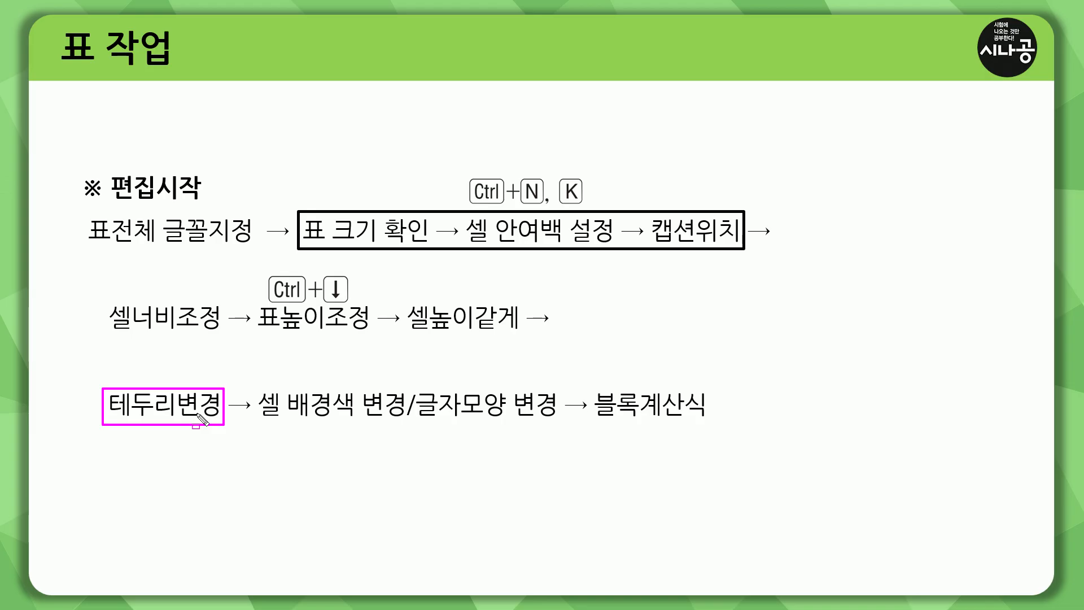
{"action": "key", "text": "Escape"}
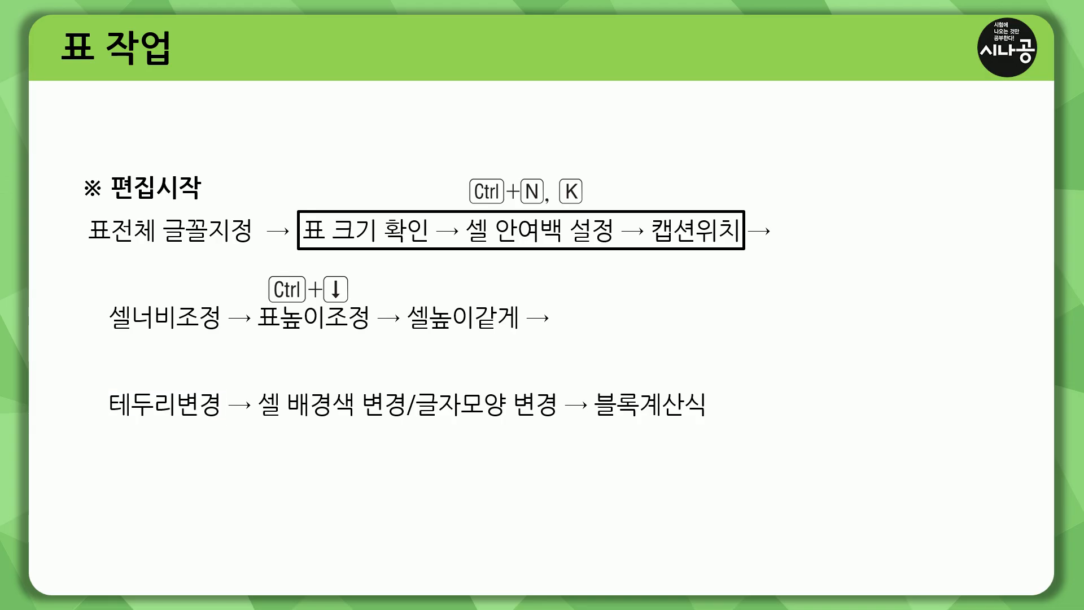
{"action": "left_click", "coordinate": [167, 415]}
{"action": "left_click_drag", "start_coordinate": [99, 356], "coordinate": [226, 427]}
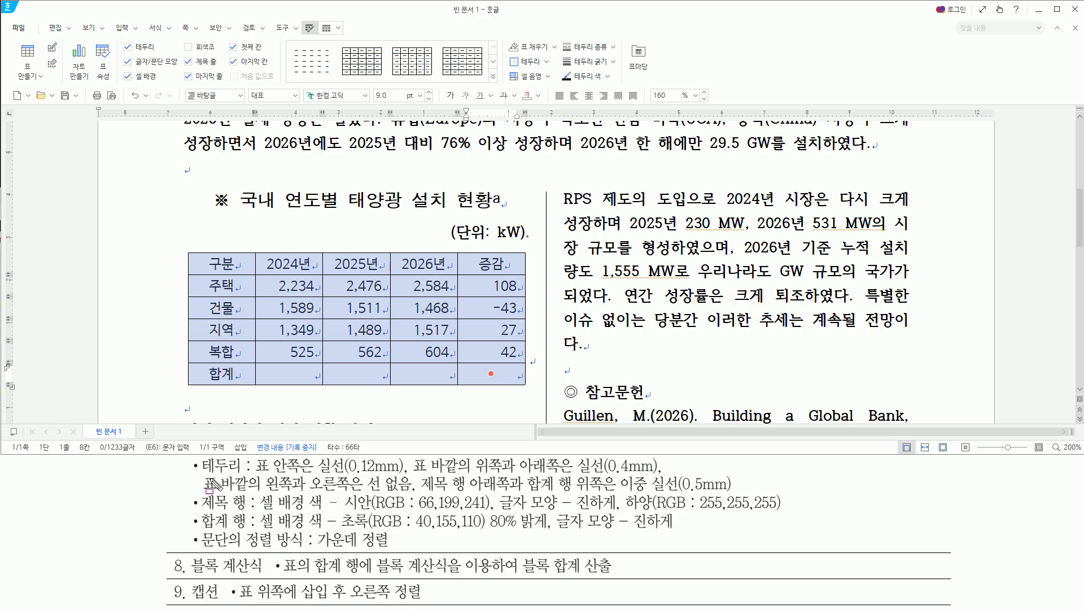
- Examine the task's border requirements for the table's inside lines and its outer top and bottom edges
{"action": "left_click_drag", "start_coordinate": [198, 472], "coordinate": [402, 475]}
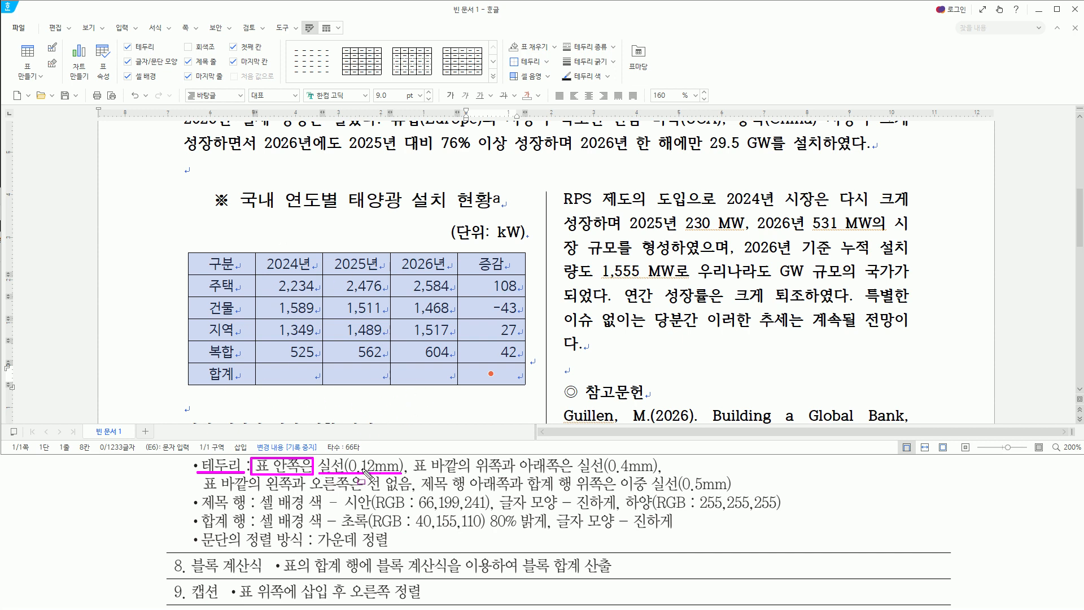
{"action": "left_click_drag", "start_coordinate": [251, 465], "coordinate": [407, 465]}
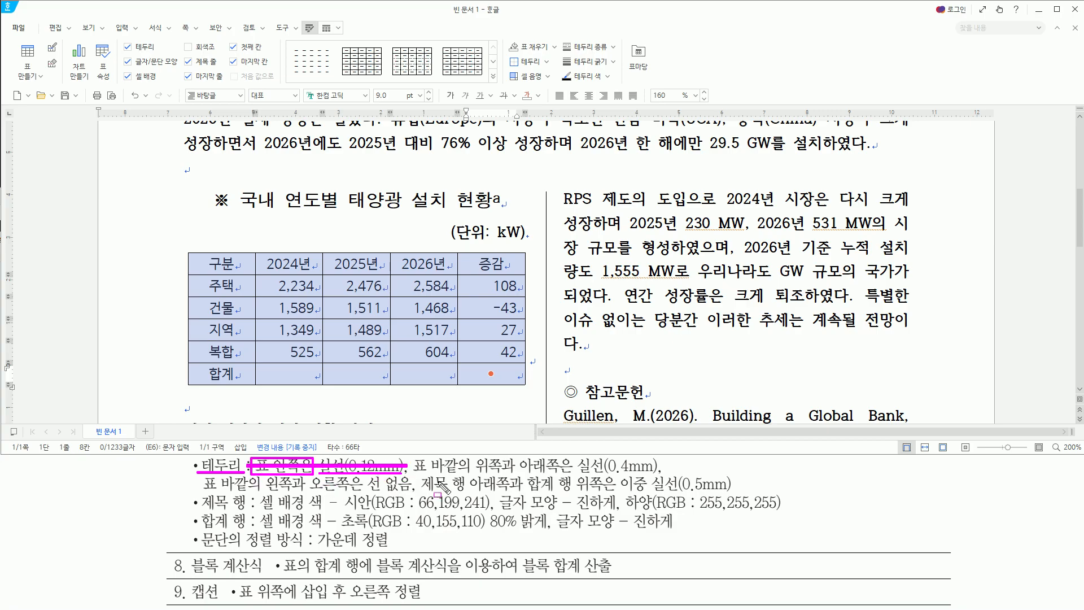
{"action": "key", "text": "Escape"}
{"action": "left_click_drag", "start_coordinate": [410, 474], "coordinate": [560, 475]}
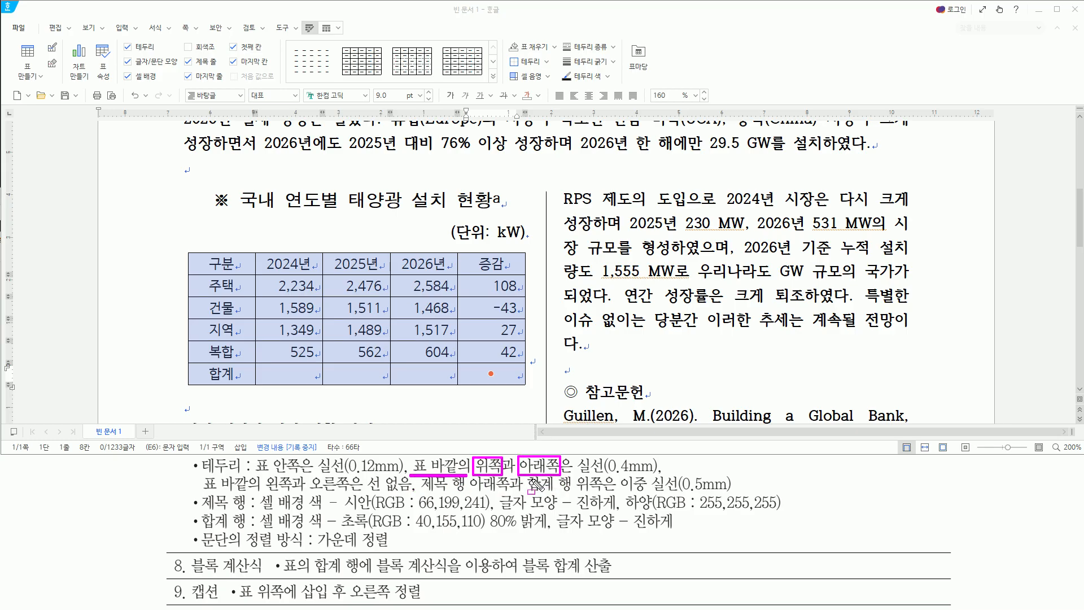
{"action": "left_click_drag", "start_coordinate": [173, 249], "coordinate": [541, 248]}
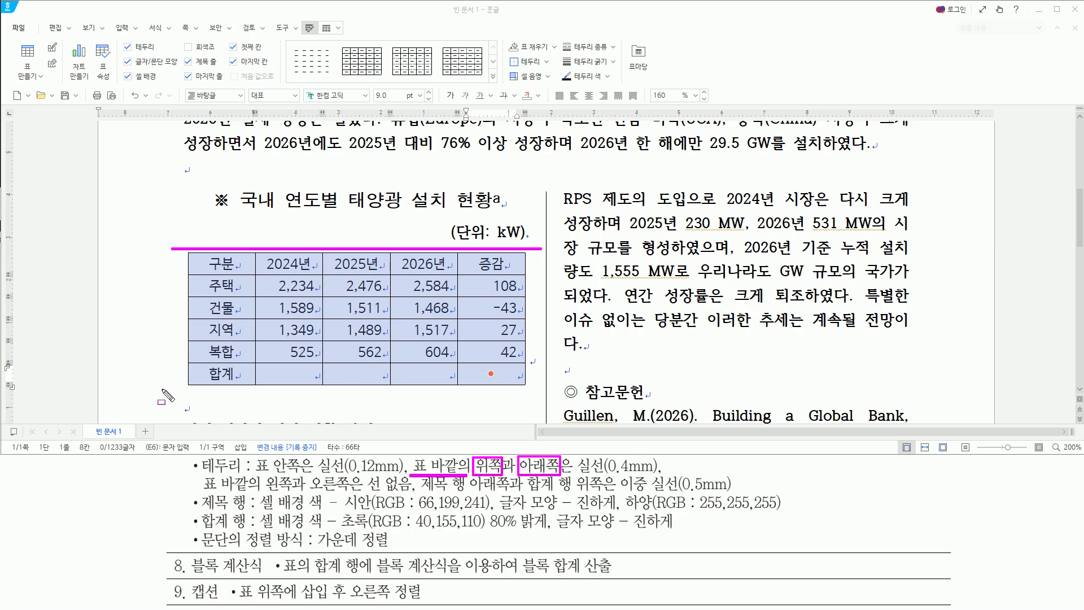
{"action": "left_click_drag", "start_coordinate": [164, 386], "coordinate": [546, 386]}
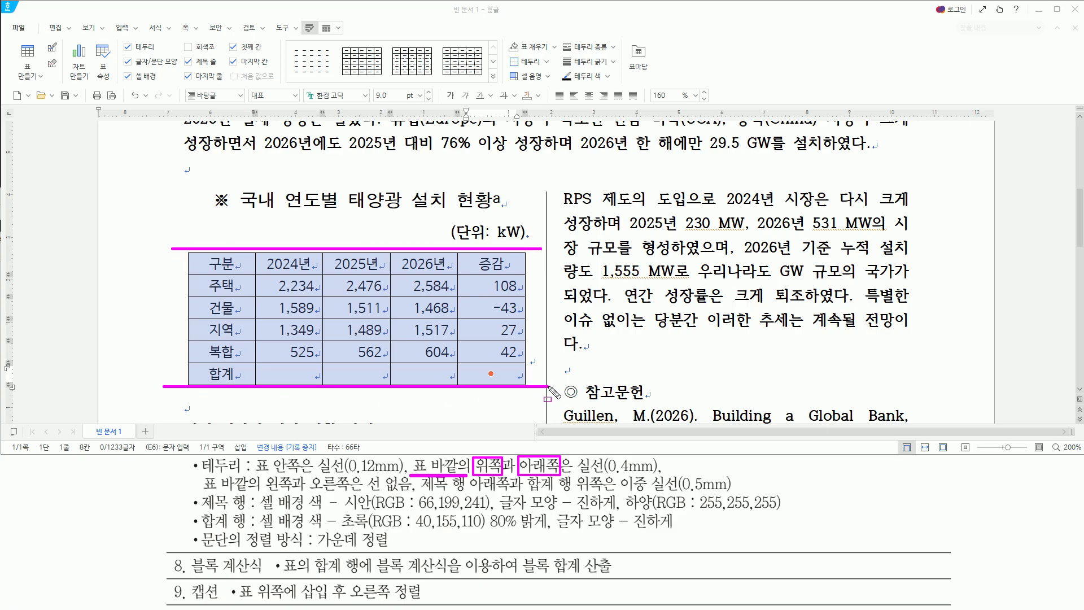
{"action": "left_click_drag", "start_coordinate": [577, 476], "coordinate": [666, 476]}
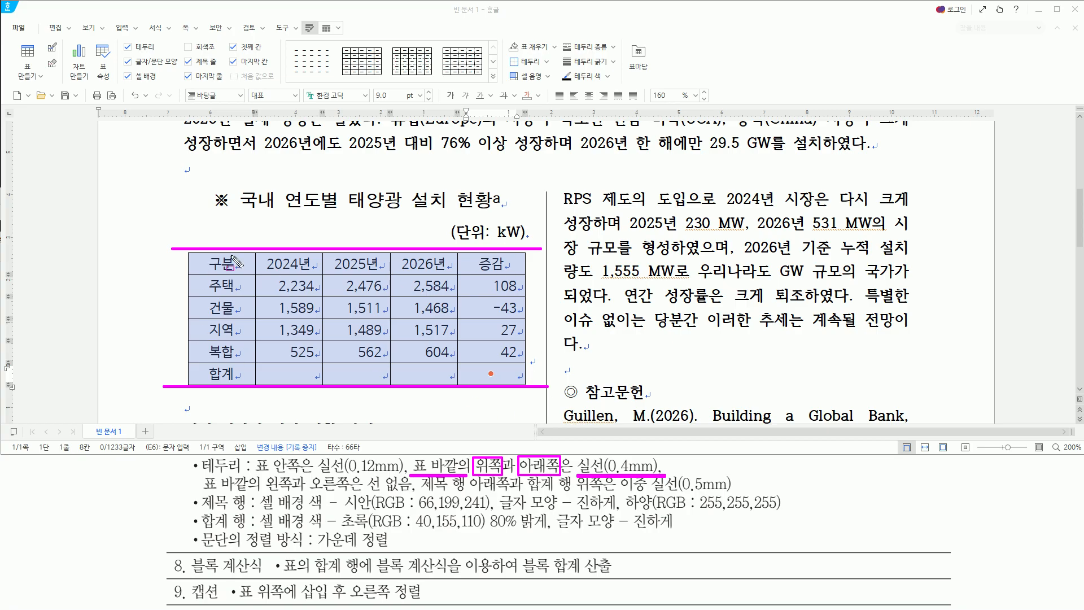
{"action": "key", "text": "e"}
{"action": "mouse_move", "coordinate": [203, 257]}
{"action": "left_mouse_down"}
{"action": "mouse_move", "coordinate": [420, 353]}
{"action": "mouse_move", "coordinate": [521, 380]}
{"action": "left_mouse_up"}
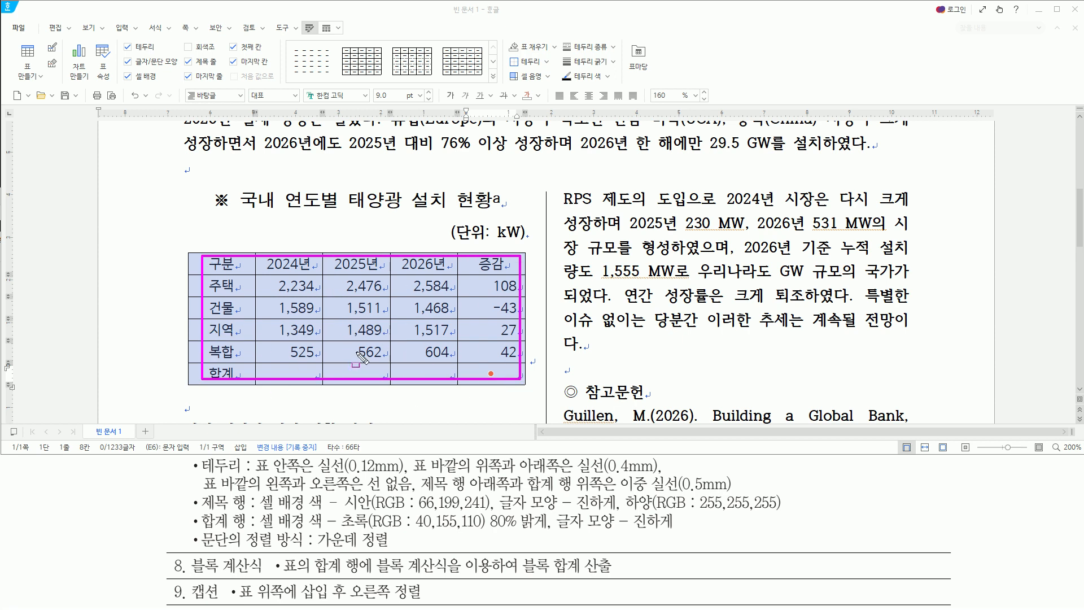
{"action": "left_click_drag", "start_coordinate": [173, 251], "coordinate": [564, 252]}
{"action": "left_click_drag", "start_coordinate": [164, 387], "coordinate": [561, 388]}
{"action": "mouse_move", "coordinate": [406, 473]}
{"action": "left_mouse_down"}
{"action": "mouse_move", "coordinate": [565, 487]}
{"action": "mouse_move", "coordinate": [566, 458]}
{"action": "left_mouse_up"}
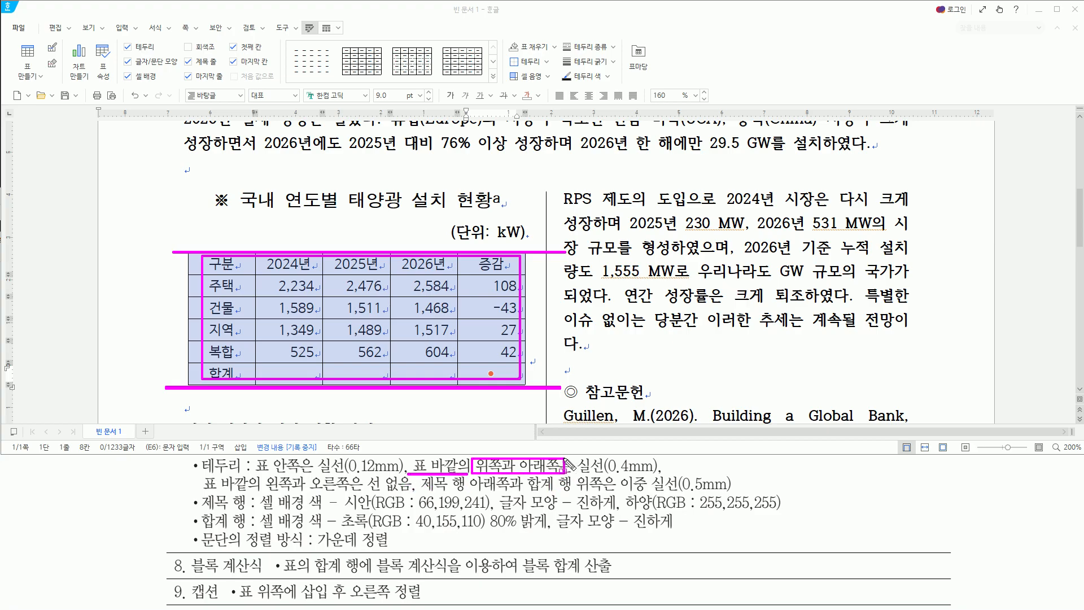
{"action": "key", "text": "Escape"}
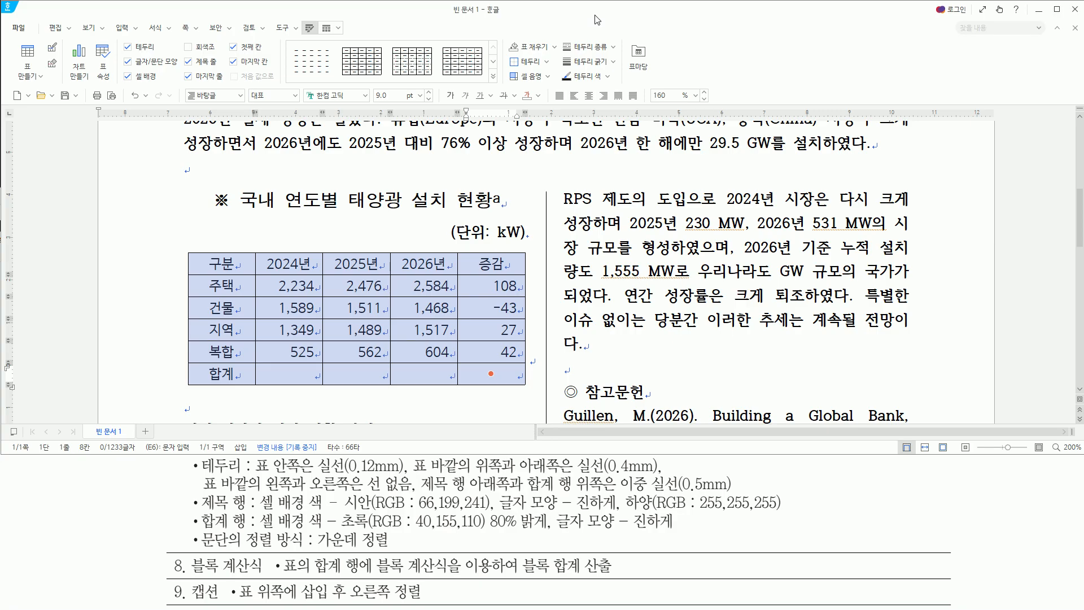
- Open the cell border settings for the selected table cells and set a solid line 0.4 mm thick
{"action": "key", "text": "l"}
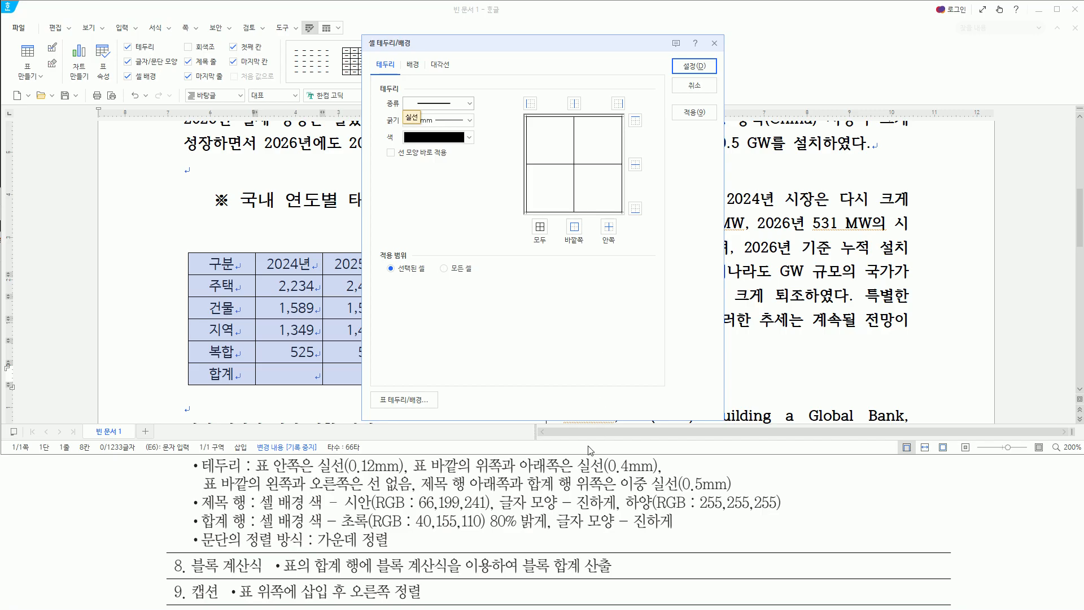
{"action": "key", "text": "Tab"}
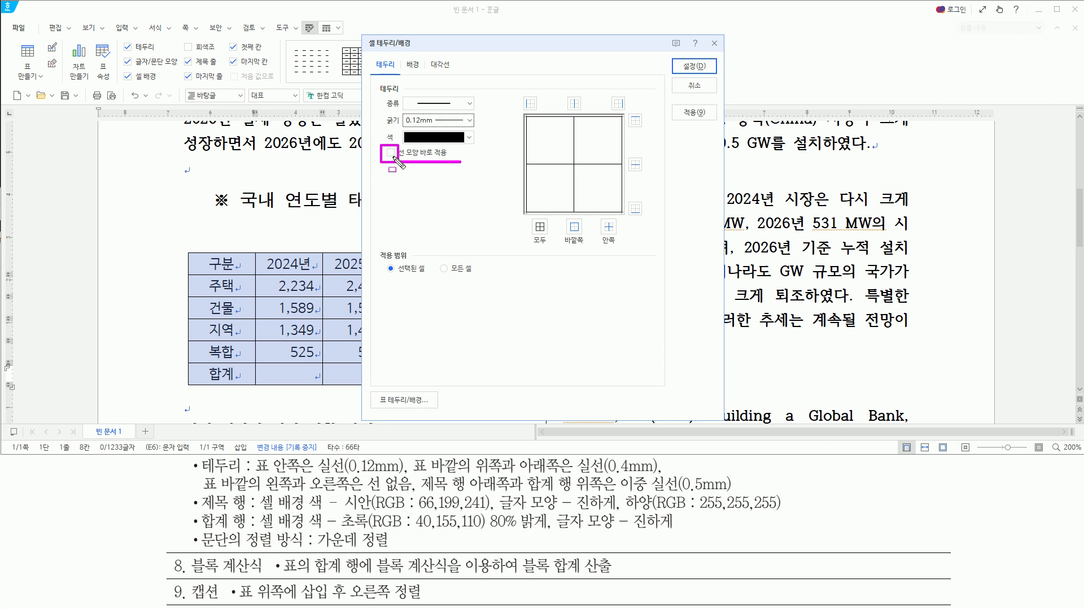
{"action": "key", "text": "Escape"}
{"action": "mouse_move", "coordinate": [413, 110]}
{"action": "left_mouse_down"}
{"action": "mouse_move", "coordinate": [455, 111]}
{"action": "mouse_move", "coordinate": [462, 95]}
{"action": "left_mouse_up"}
{"action": "left_click_drag", "start_coordinate": [401, 121], "coordinate": [480, 127]}
{"action": "key", "text": "Escape"}
{"action": "left_click", "coordinate": [469, 120]}
{"action": "left_click", "coordinate": [446, 228]}
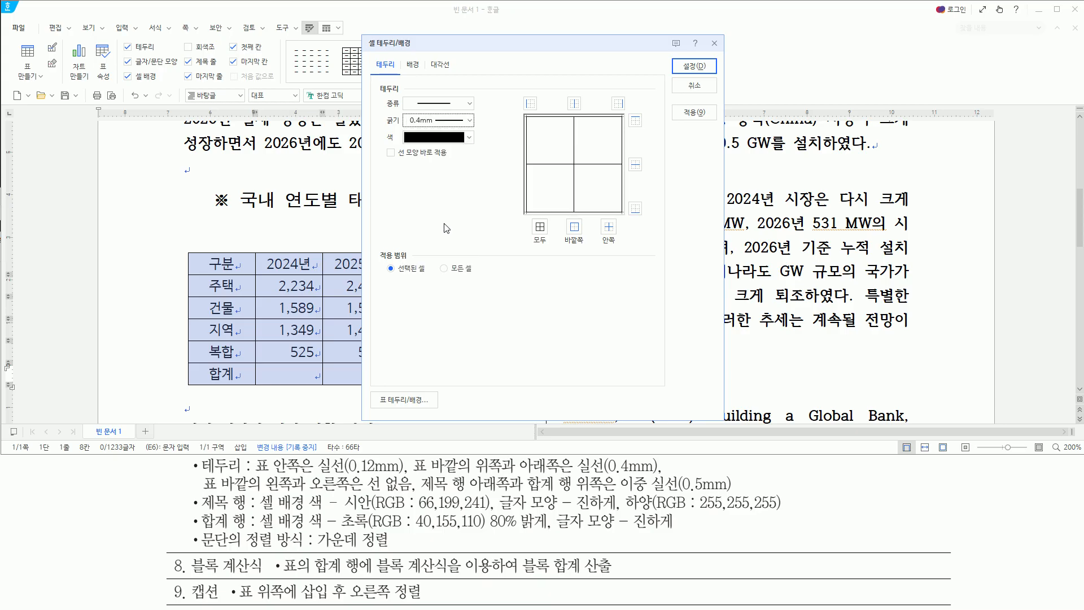
- Apply the 0.4 mm solid line to the outer top and bottom borders of the selected table cells
{"action": "mouse_move", "coordinate": [399, 96]}
{"action": "left_mouse_down"}
{"action": "mouse_move", "coordinate": [424, 121]}
{"action": "mouse_move", "coordinate": [478, 131]}
{"action": "left_mouse_up"}
{"action": "left_click_drag", "start_coordinate": [624, 112], "coordinate": [645, 128]}
{"action": "left_click_drag", "start_coordinate": [627, 198], "coordinate": [652, 218]}
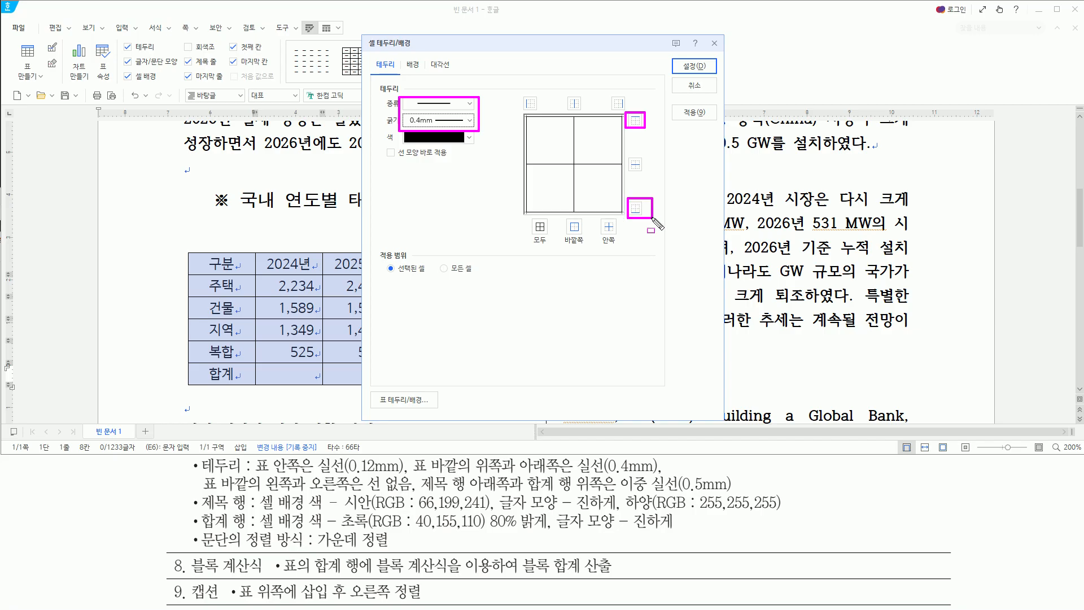
{"action": "key", "text": "Escape"}
{"action": "left_click", "coordinate": [635, 121]}
{"action": "left_click", "coordinate": [635, 208]}
{"action": "left_click_drag", "start_coordinate": [679, 57], "coordinate": [705, 74]}
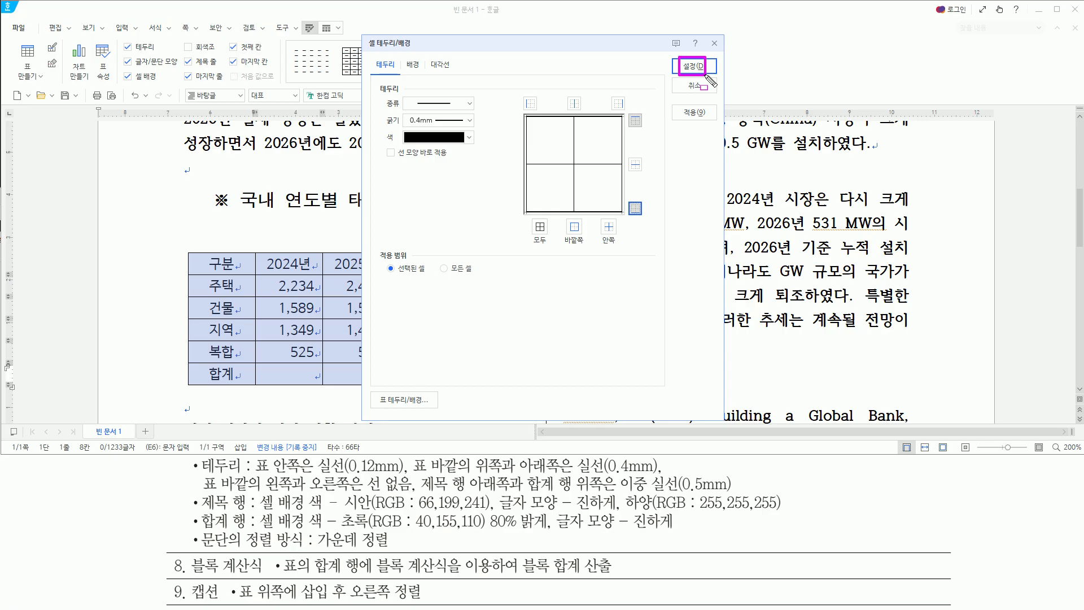
{"action": "key", "text": "Escape"}
{"action": "left_click", "coordinate": [695, 69]}
- Check the table's top and bottom borders and review the task's requirement for its left and right outer borders
{"action": "left_click_drag", "start_coordinate": [178, 247], "coordinate": [547, 258]}
{"action": "left_click_drag", "start_coordinate": [178, 378], "coordinate": [547, 389]}
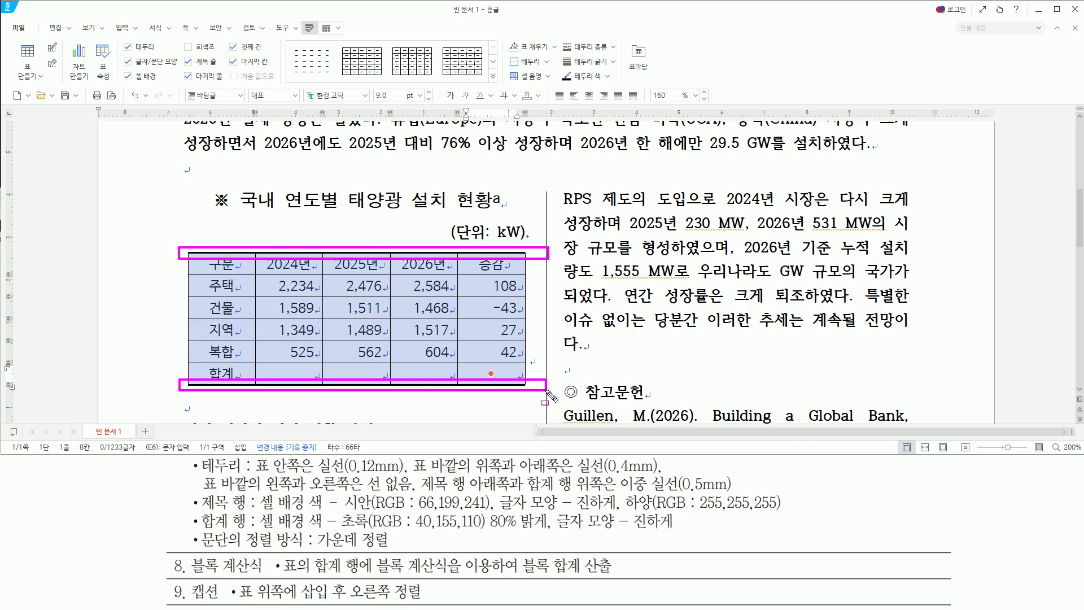
{"action": "mouse_move", "coordinate": [201, 470]}
{"action": "left_mouse_down"}
{"action": "mouse_move", "coordinate": [257, 497]}
{"action": "mouse_move", "coordinate": [359, 489]}
{"action": "left_mouse_up"}
{"action": "key", "text": "Escape"}
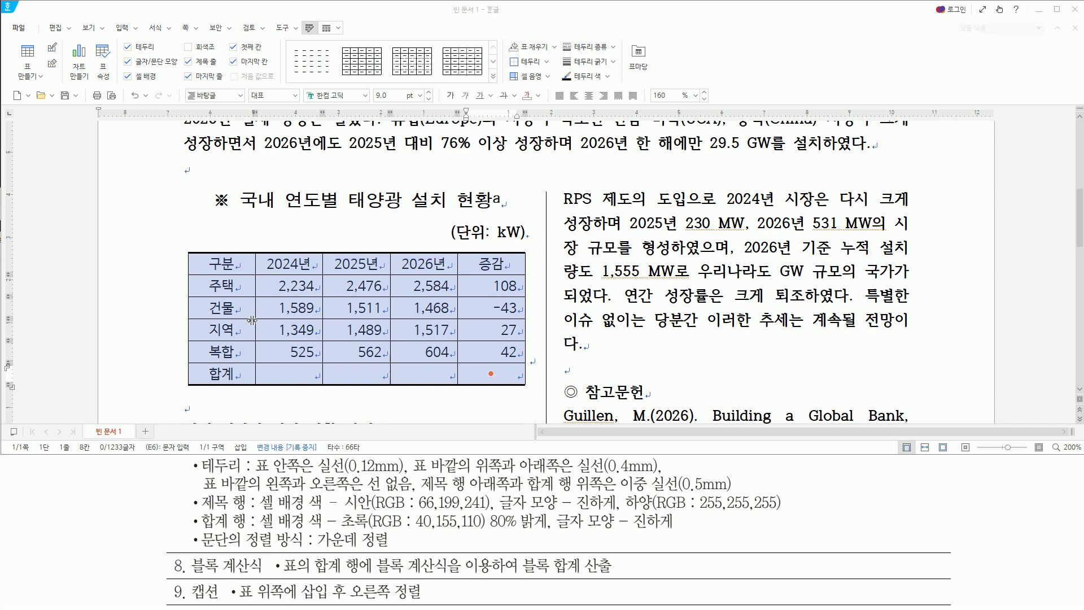
{"action": "left_click_drag", "start_coordinate": [185, 248], "coordinate": [190, 404]}
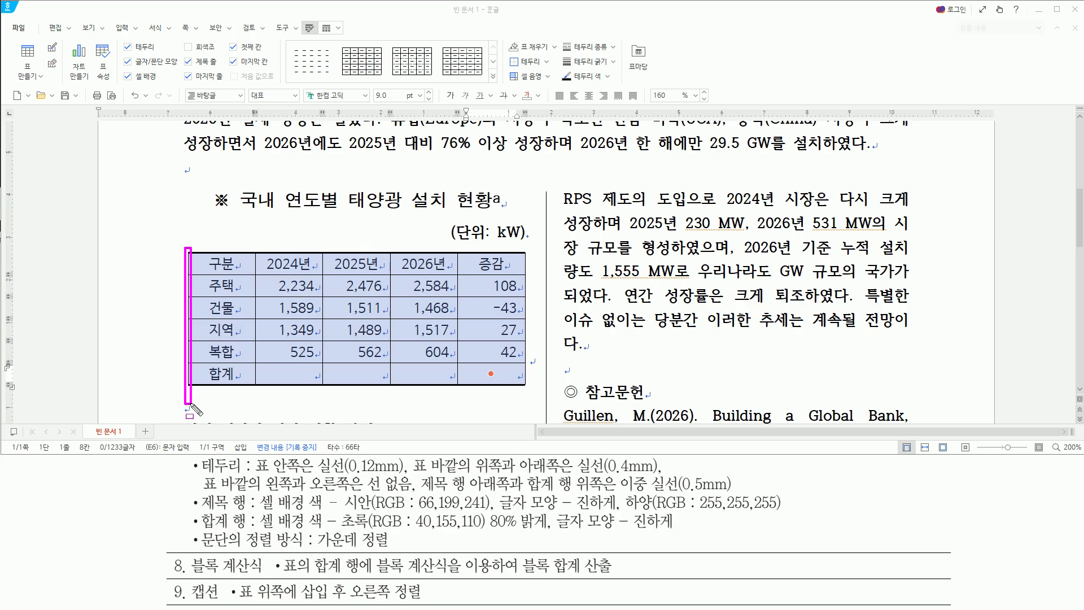
{"action": "left_click_drag", "start_coordinate": [520, 246], "coordinate": [528, 396]}
{"action": "left_click_drag", "start_coordinate": [258, 490], "coordinate": [412, 495]}
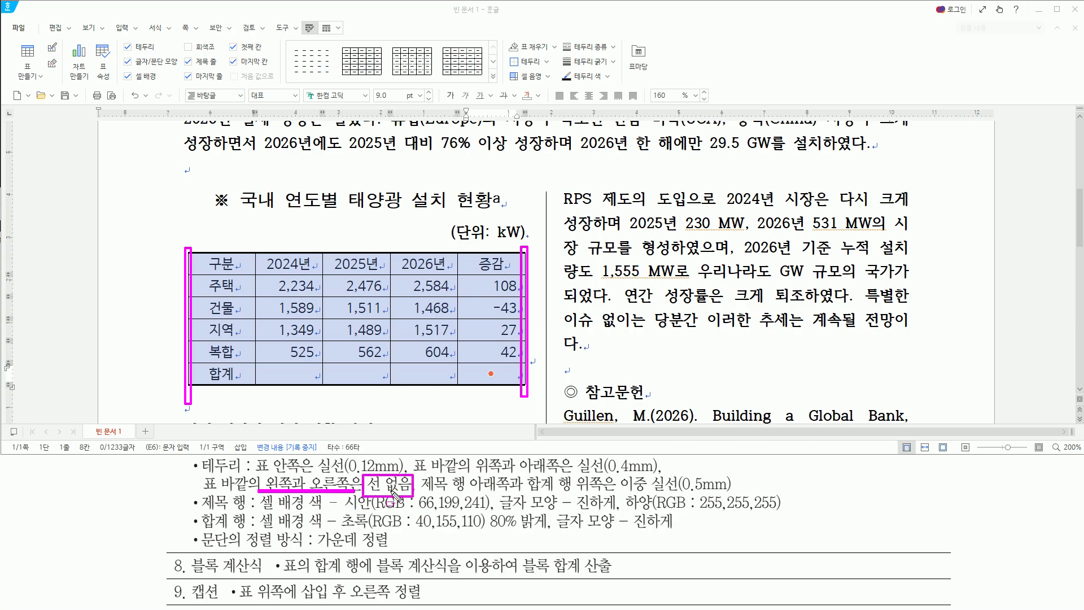
{"action": "key", "text": "Escape"}
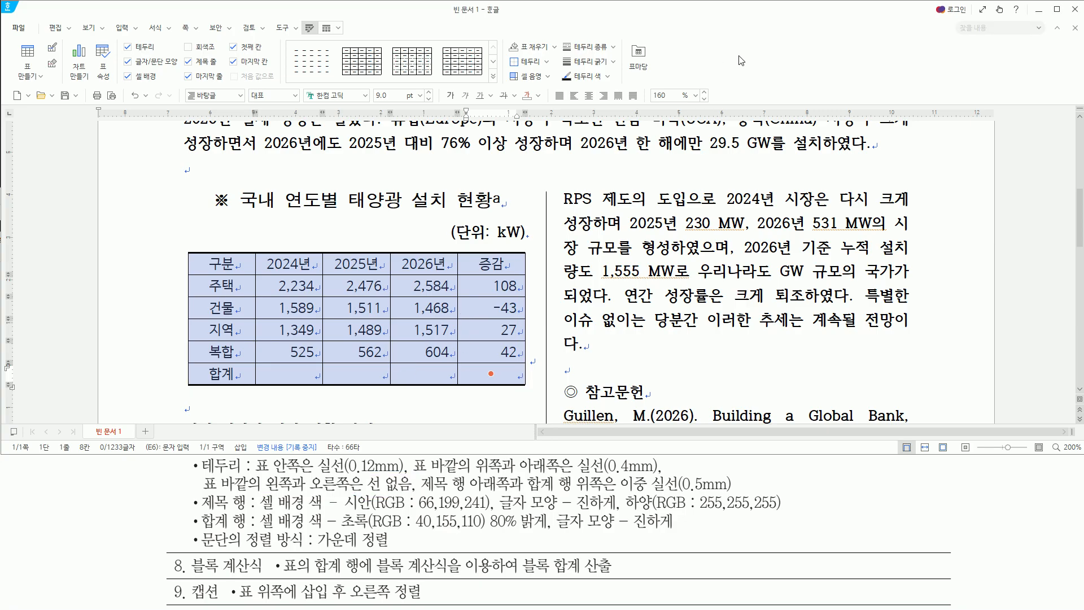
- Remove the left and right outer borders of the selected table cells by setting them to no line
{"action": "key", "text": "l"}
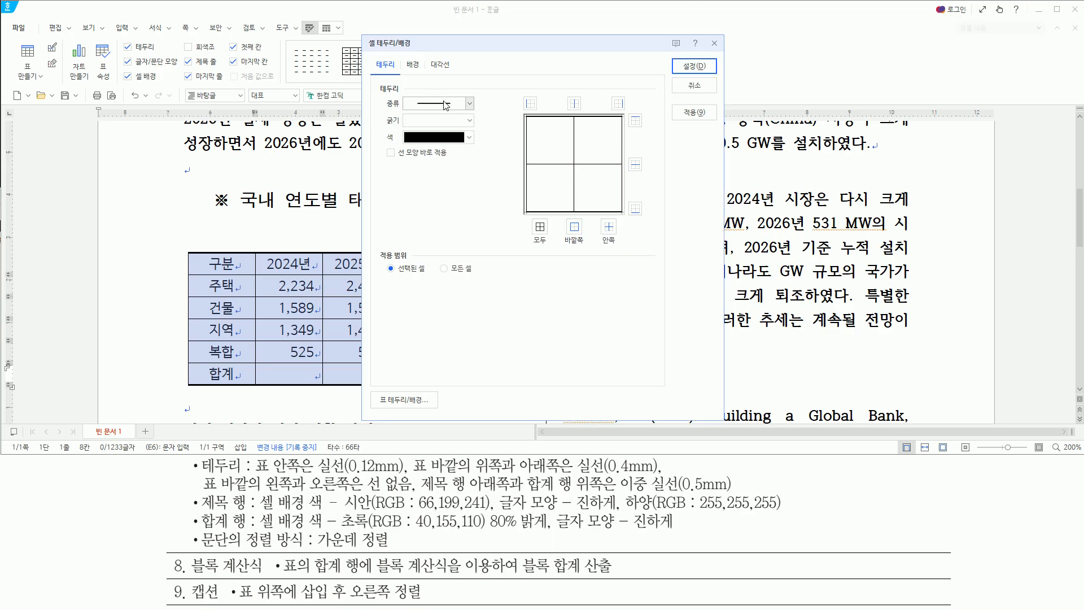
{"action": "left_click", "coordinate": [445, 105]}
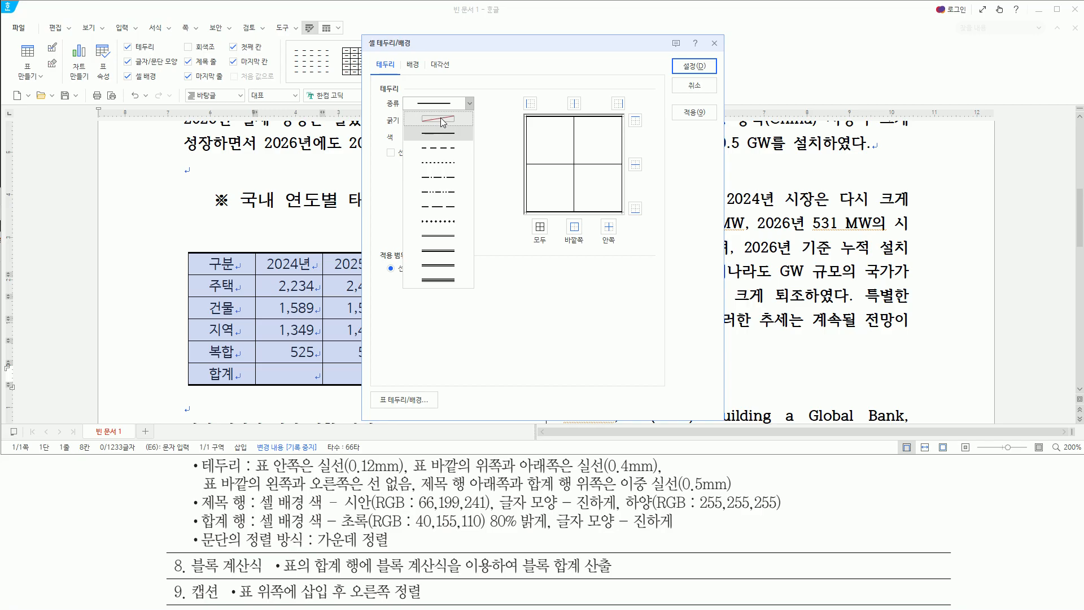
{"action": "left_click", "coordinate": [443, 120]}
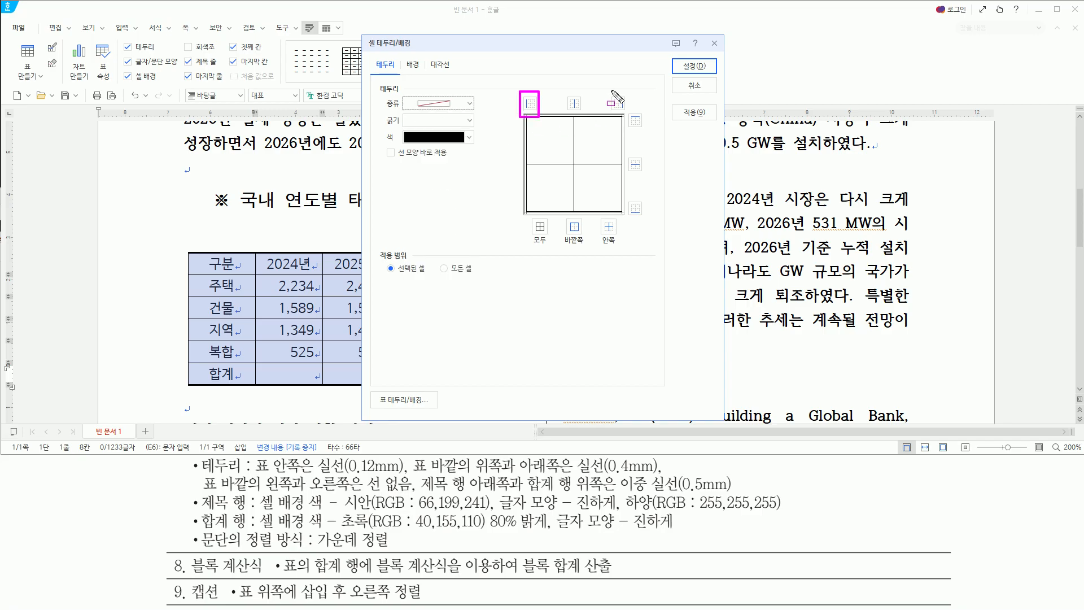
{"action": "left_click", "coordinate": [531, 104]}
{"action": "left_click", "coordinate": [618, 103]}
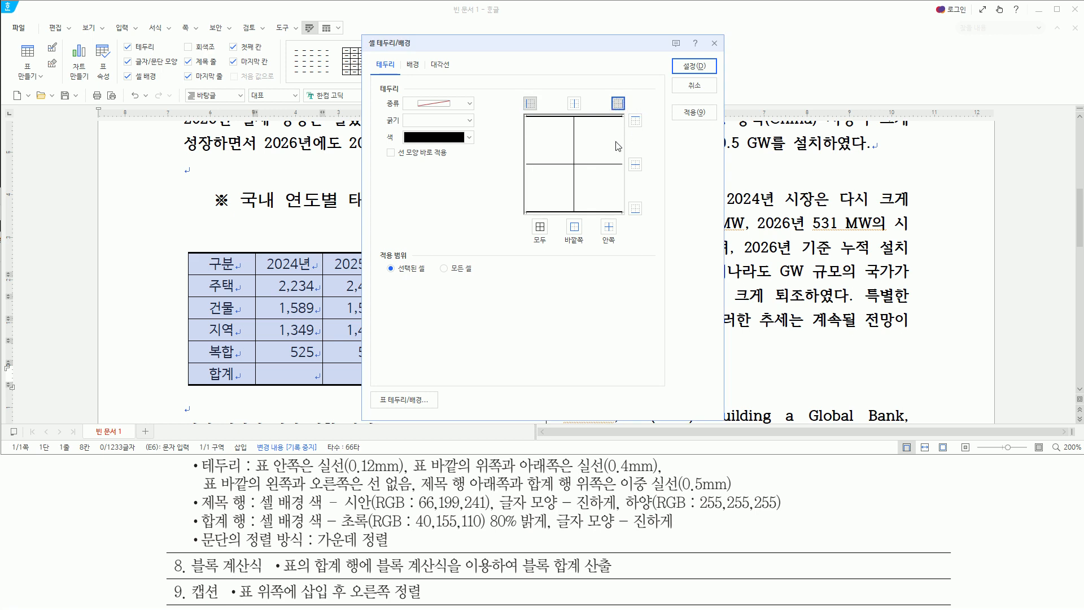
{"action": "left_click", "coordinate": [698, 68]}
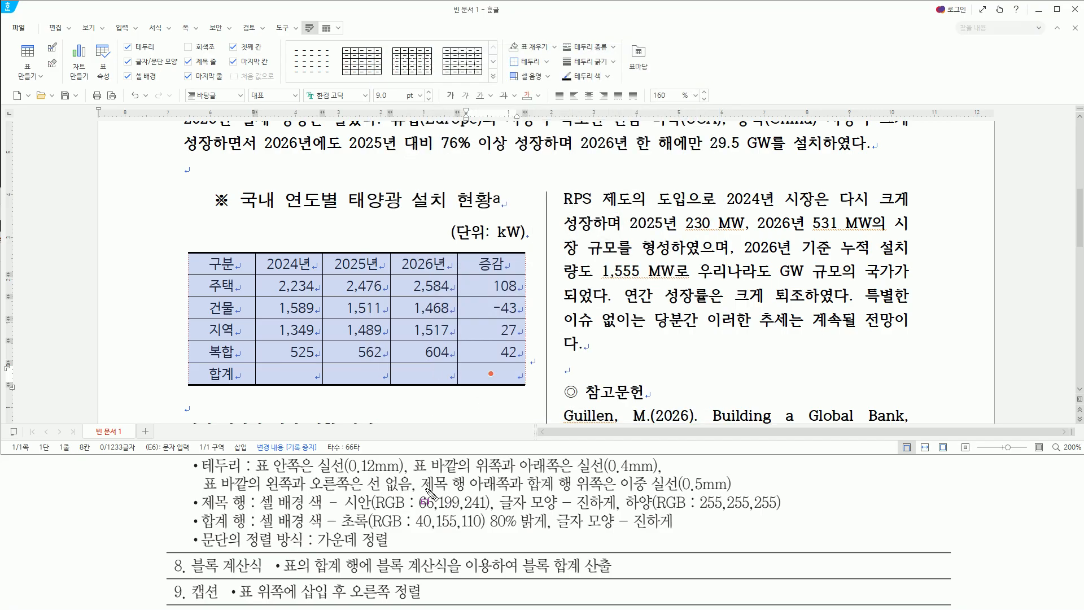
- Examine the task's border requirement for the title row's lower edge and the total row's upper edge
{"action": "mouse_move", "coordinate": [420, 473]}
{"action": "left_mouse_down"}
{"action": "mouse_move", "coordinate": [420, 492]}
{"action": "mouse_move", "coordinate": [464, 491]}
{"action": "left_mouse_up"}
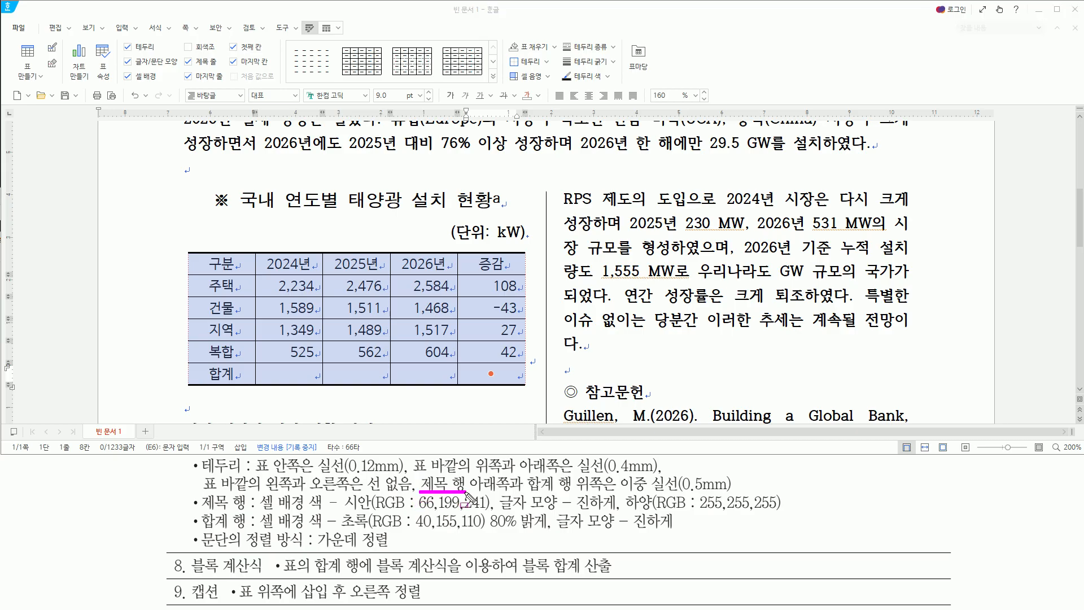
{"action": "left_click_drag", "start_coordinate": [203, 263], "coordinate": [518, 269]}
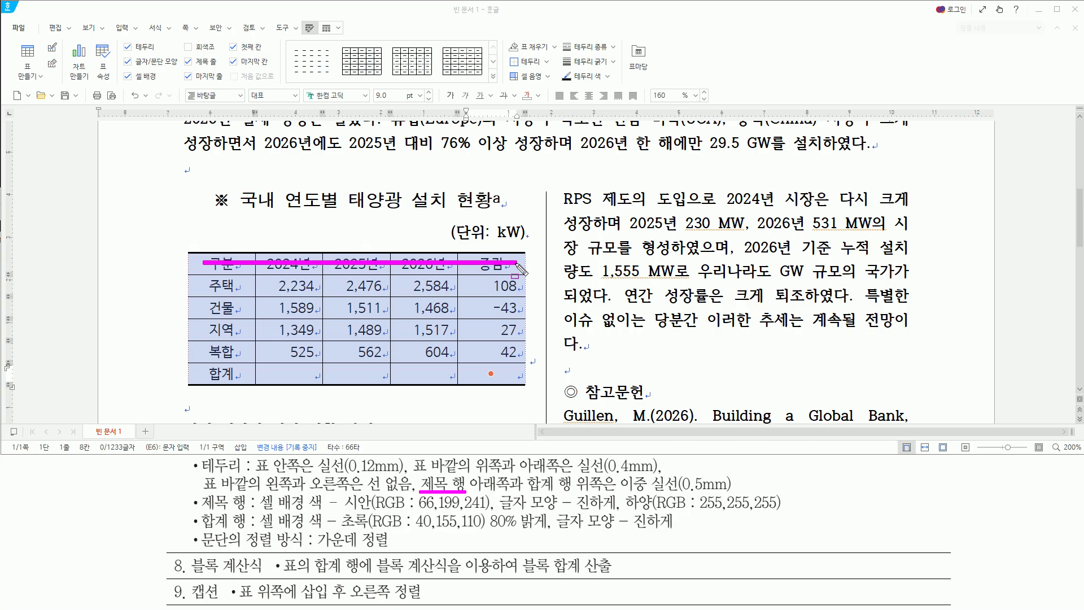
{"action": "left_click_drag", "start_coordinate": [477, 484], "coordinate": [516, 496]}
{"action": "left_click_drag", "start_coordinate": [159, 277], "coordinate": [563, 276]}
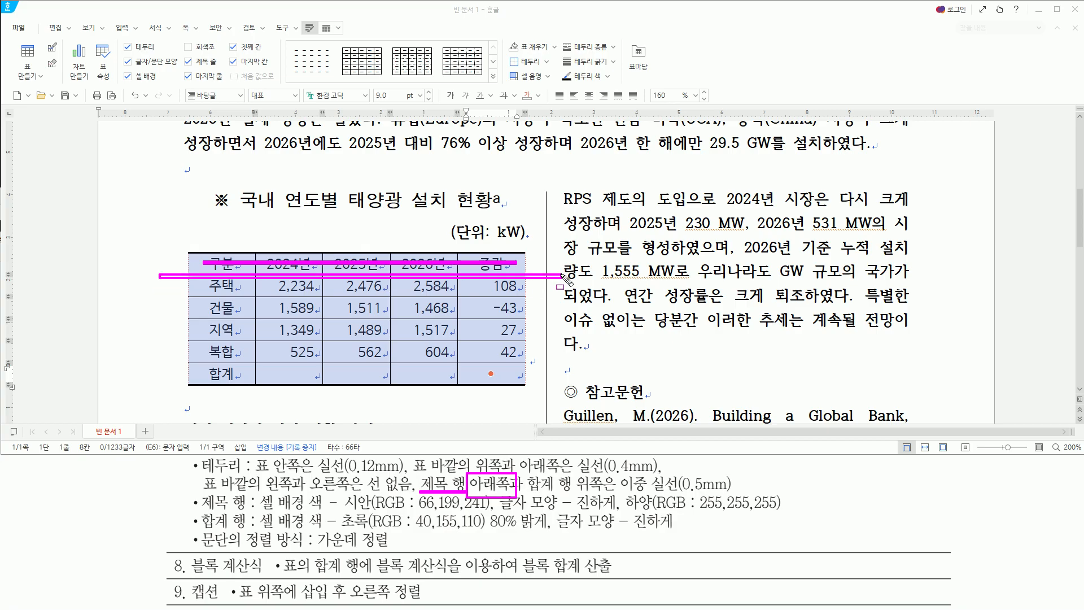
{"action": "left_click_drag", "start_coordinate": [528, 491], "coordinate": [571, 491]}
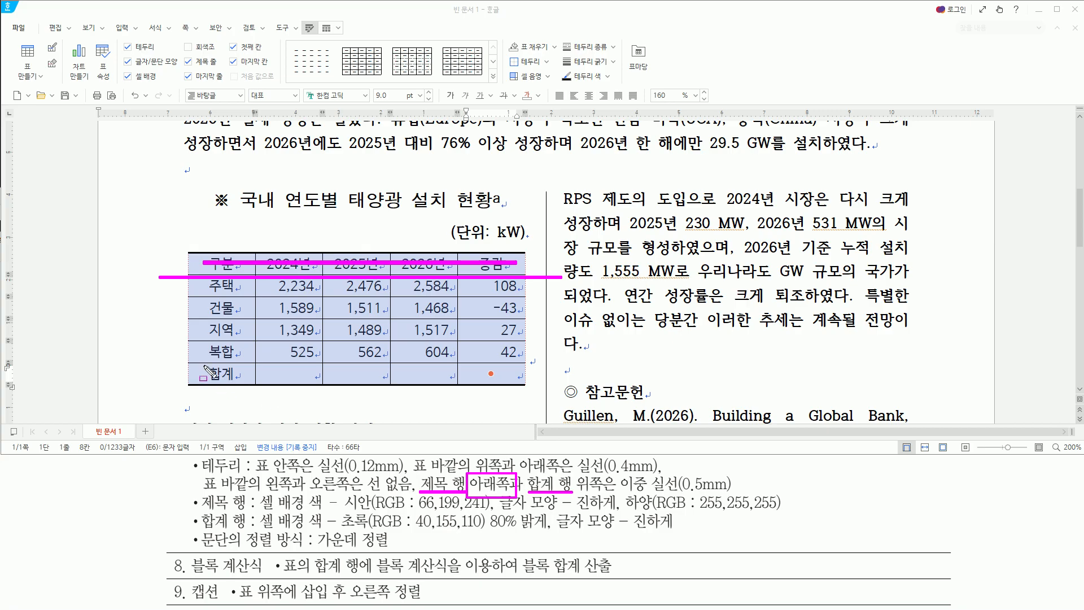
{"action": "left_click_drag", "start_coordinate": [204, 370], "coordinate": [483, 378]}
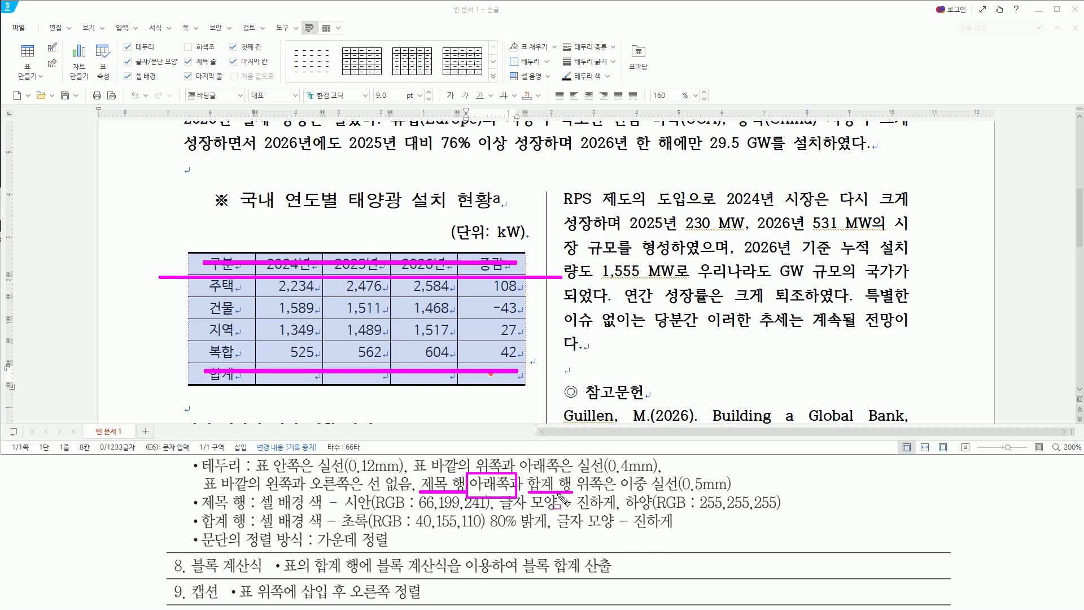
{"action": "mouse_move", "coordinate": [593, 473]}
{"action": "left_mouse_down"}
{"action": "mouse_move", "coordinate": [573, 474]}
{"action": "mouse_move", "coordinate": [616, 500]}
{"action": "left_mouse_up"}
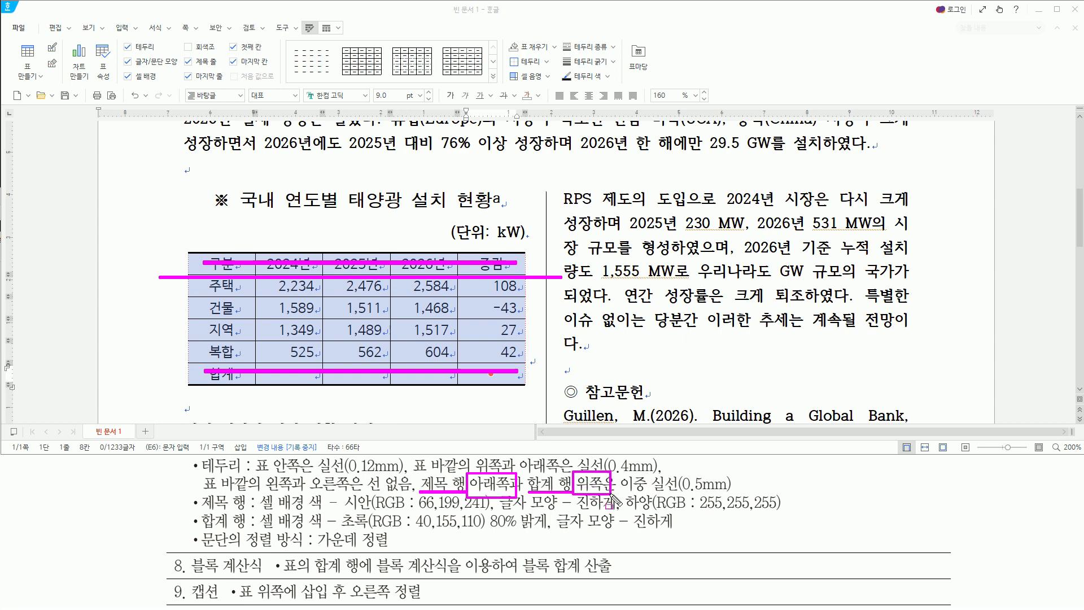
{"action": "left_click_drag", "start_coordinate": [149, 365], "coordinate": [573, 363]}
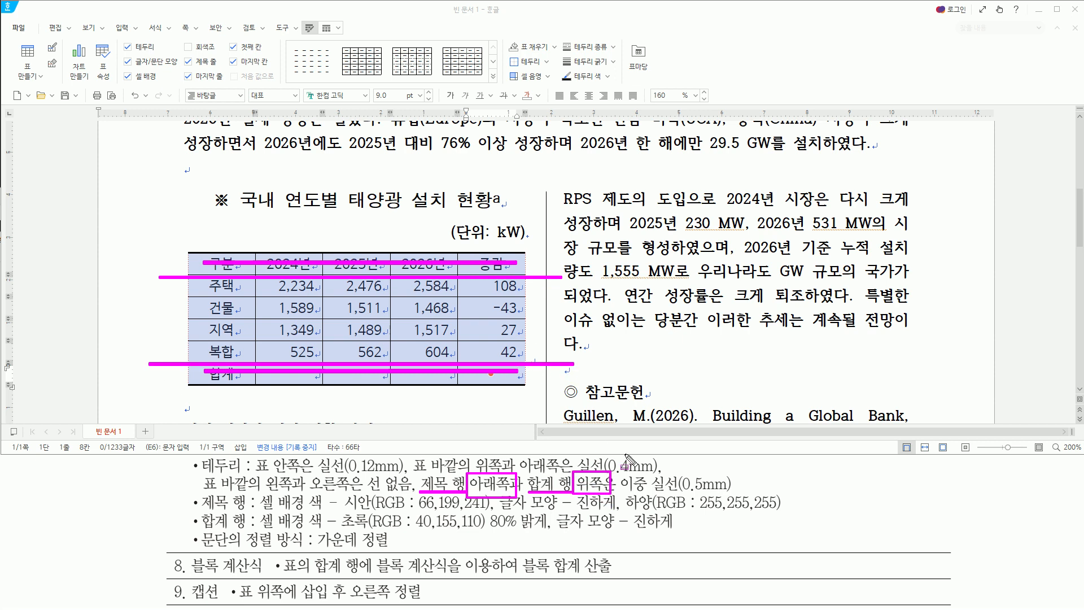
{"action": "mouse_move", "coordinate": [621, 492]}
{"action": "left_mouse_down"}
{"action": "mouse_move", "coordinate": [757, 492]}
{"action": "mouse_move", "coordinate": [738, 492]}
{"action": "left_mouse_up"}
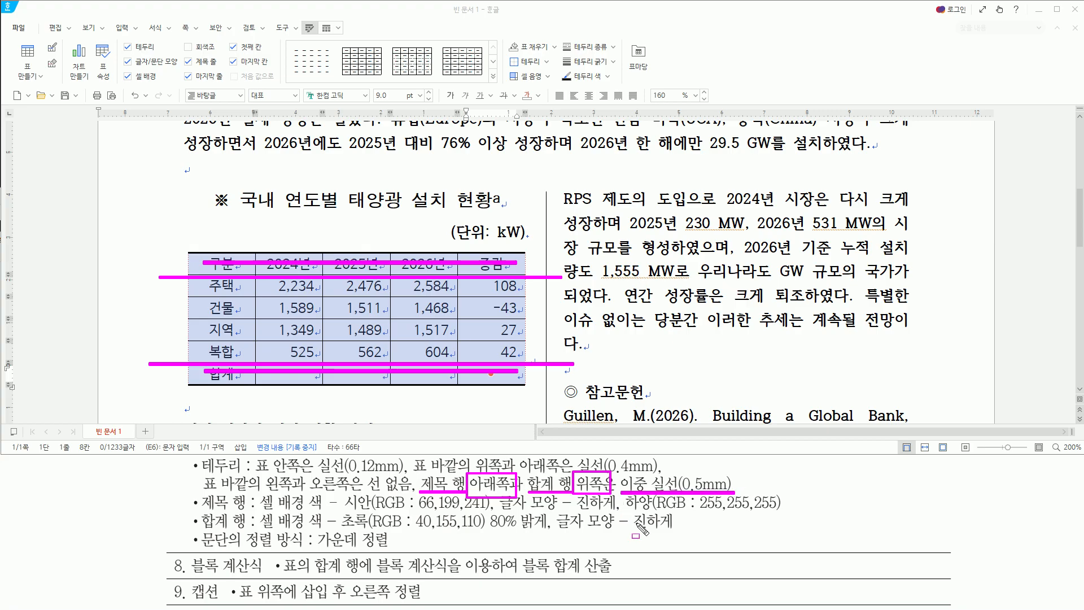
{"action": "key", "text": "Escape"}
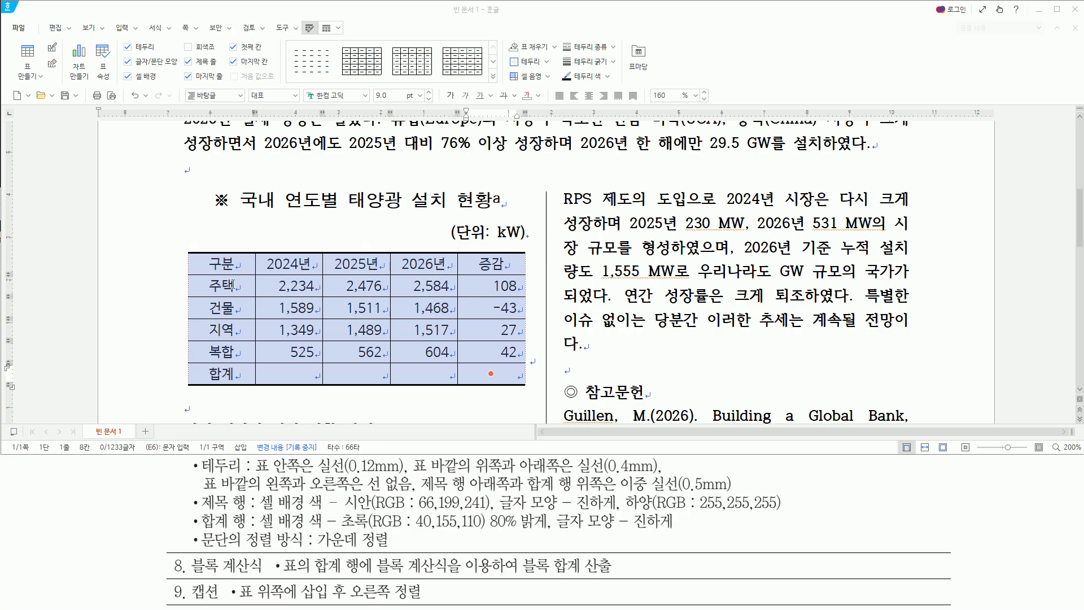
- Locate the lower edge of the title row and the upper edge of the 합계 row in the table
{"action": "left_click_drag", "start_coordinate": [227, 268], "coordinate": [494, 263]}
{"action": "key", "text": "ctrl+2"}
{"action": "left_click_drag", "start_coordinate": [163, 277], "coordinate": [557, 277]}
{"action": "key", "text": "Escape"}
{"action": "left_click_drag", "start_coordinate": [227, 367], "coordinate": [491, 374]}
{"action": "left_click_drag", "start_coordinate": [133, 363], "coordinate": [549, 363]}
{"action": "key", "text": "Escape"}
- Select the table rows from 주택 to 복합 and set their border line to a double solid line 0.5 mm thick
{"action": "left_click_drag", "start_coordinate": [212, 288], "coordinate": [489, 352]}
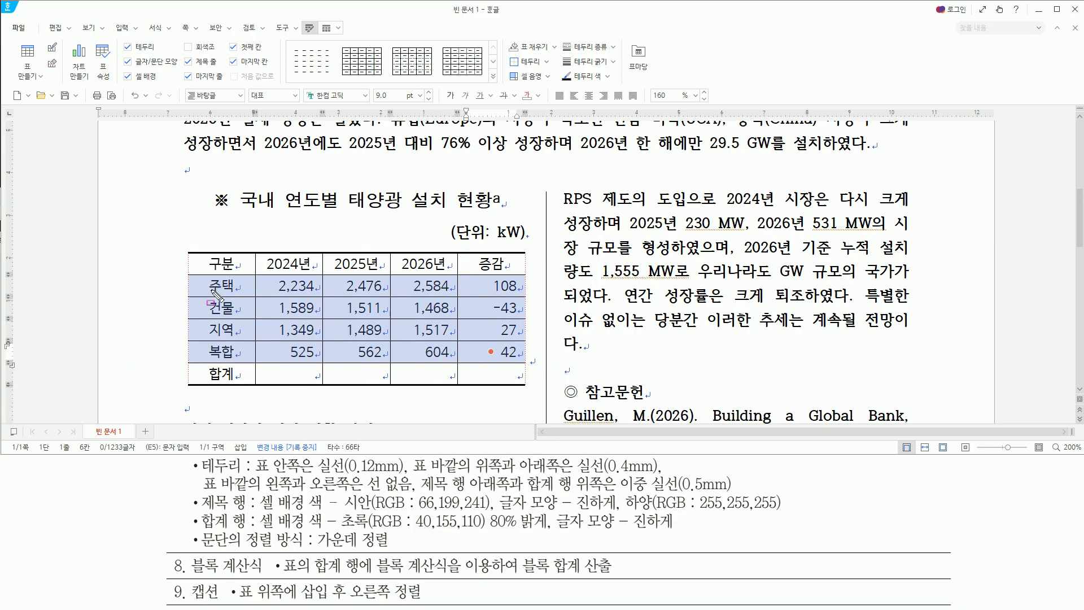
{"action": "mouse_move", "coordinate": [217, 288]}
{"action": "left_mouse_down"}
{"action": "mouse_move", "coordinate": [263, 333]}
{"action": "mouse_move", "coordinate": [514, 355]}
{"action": "left_mouse_up"}
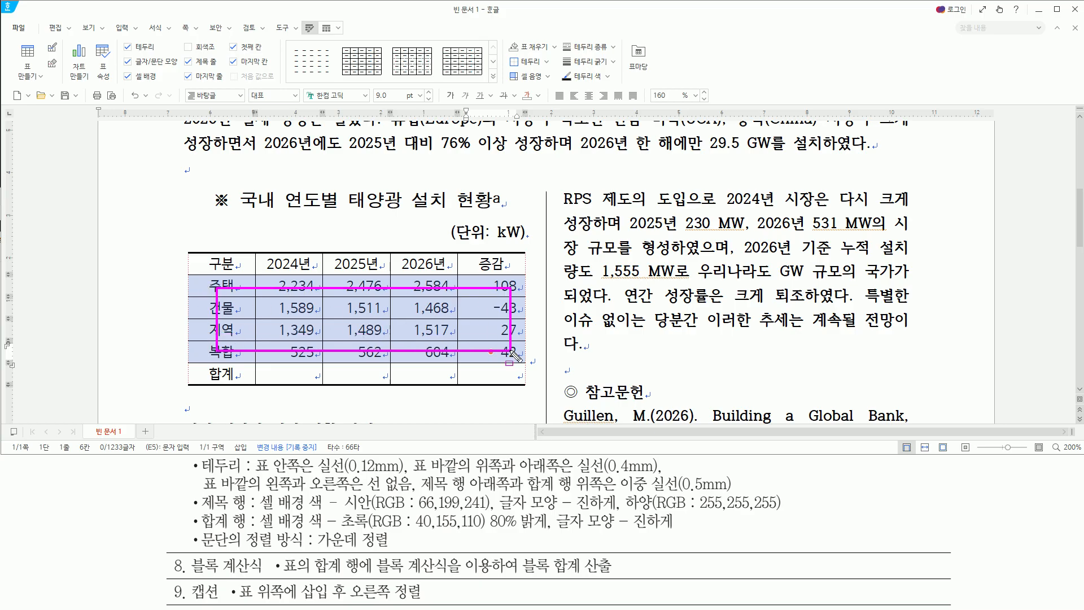
{"action": "left_click_drag", "start_coordinate": [159, 272], "coordinate": [559, 275]}
{"action": "left_click_drag", "start_coordinate": [152, 366], "coordinate": [555, 364]}
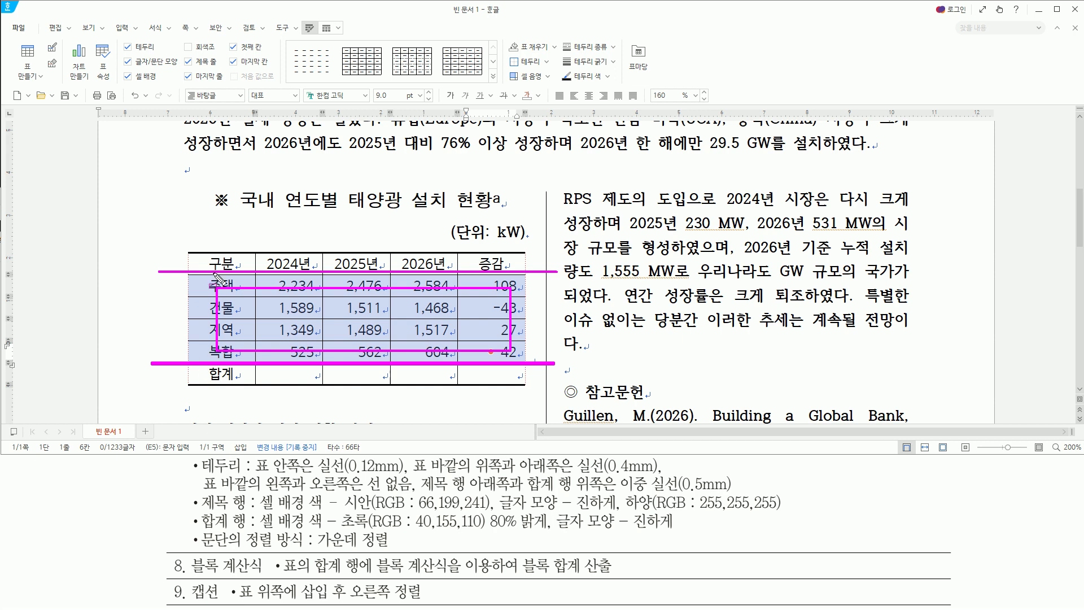
{"action": "key", "text": "Escape"}
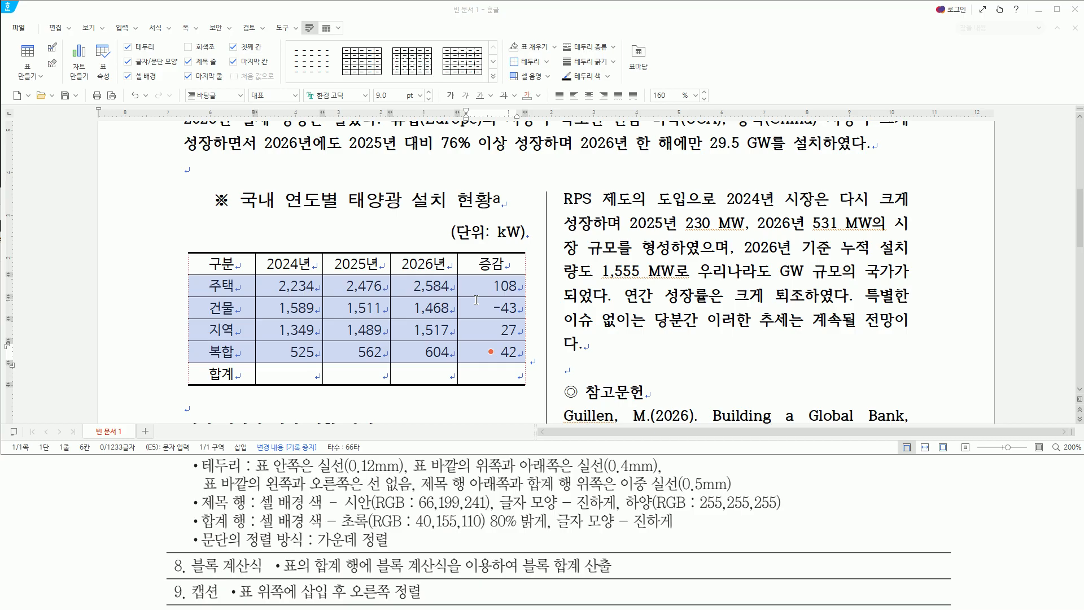
{"action": "key", "text": "l"}
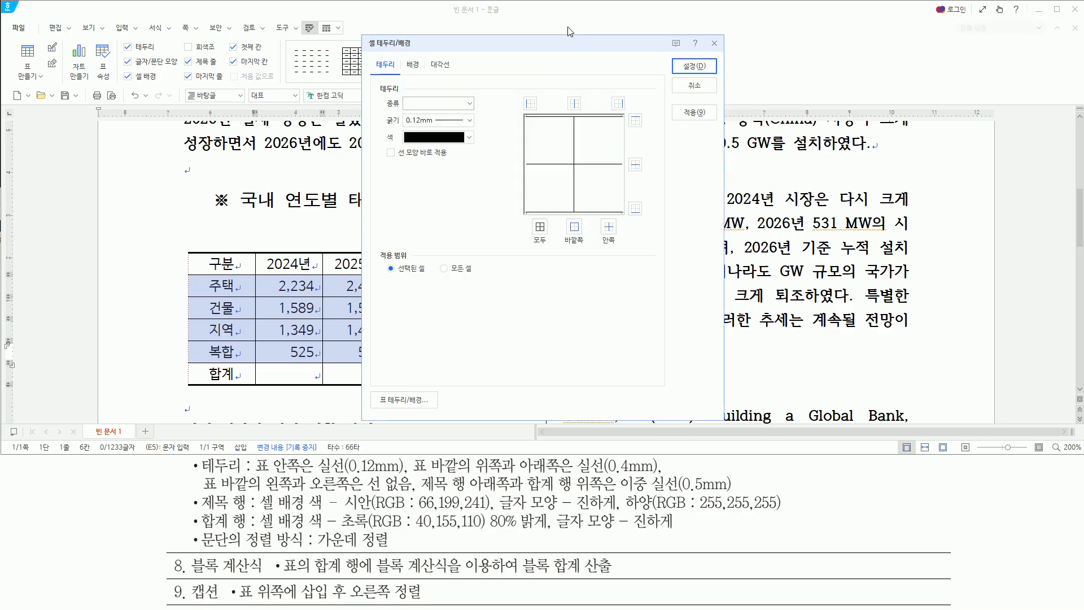
{"action": "left_click", "coordinate": [434, 110]}
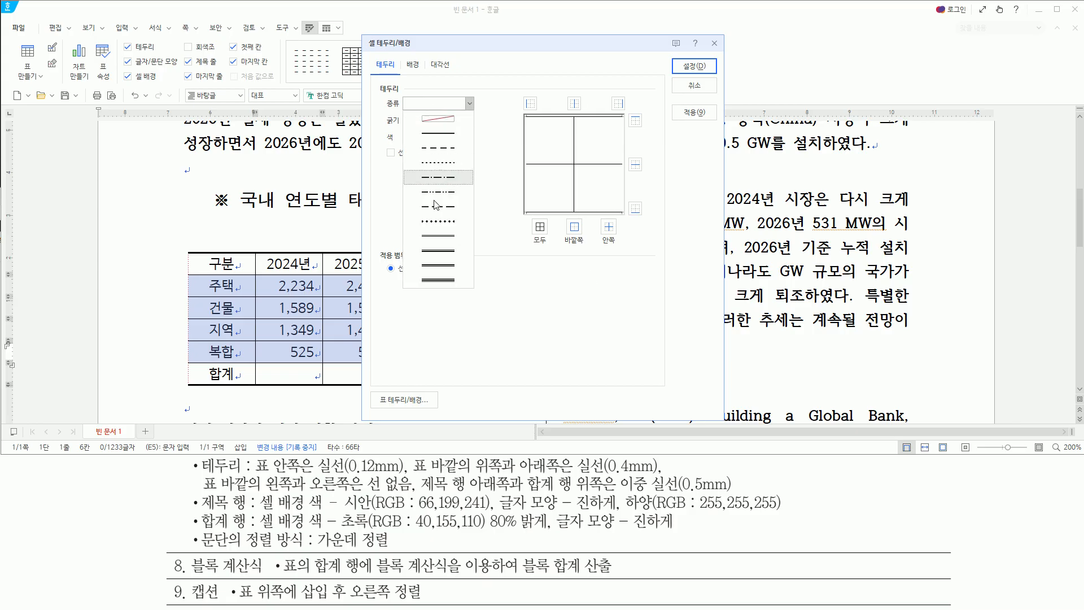
{"action": "left_click", "coordinate": [435, 237]}
{"action": "mouse_move", "coordinate": [400, 96]}
{"action": "left_mouse_down"}
{"action": "mouse_move", "coordinate": [471, 130]}
{"action": "mouse_move", "coordinate": [403, 127]}
{"action": "mouse_move", "coordinate": [471, 127]}
{"action": "left_mouse_up"}
{"action": "left_click", "coordinate": [480, 126]}
{"action": "left_click", "coordinate": [480, 87]}
{"action": "left_click", "coordinate": [400, 96]}
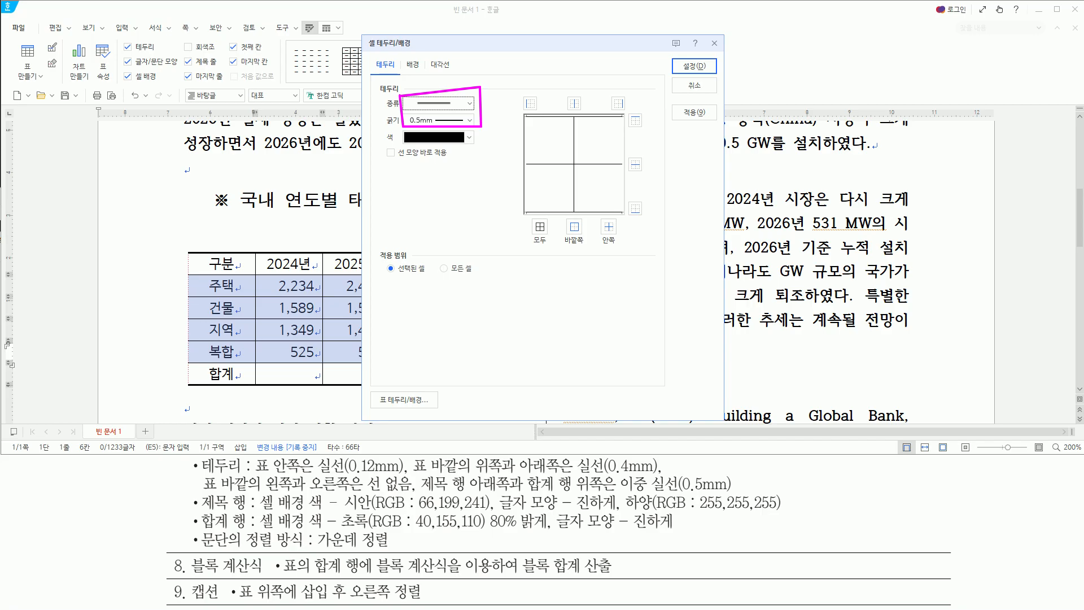
- Apply the 0.5 mm double line to the top and bottom borders of the selected 주택 to 복합 rows
{"action": "left_click_drag", "start_coordinate": [624, 110], "coordinate": [646, 125]}
{"action": "left_click_drag", "start_coordinate": [619, 198], "coordinate": [649, 215]}
{"action": "key", "text": "Escape"}
{"action": "left_click", "coordinate": [636, 124]}
{"action": "left_click", "coordinate": [636, 208]}
{"action": "left_click_drag", "start_coordinate": [677, 54], "coordinate": [721, 91]}
{"action": "key", "text": "Escape"}
{"action": "left_click", "coordinate": [694, 66]}
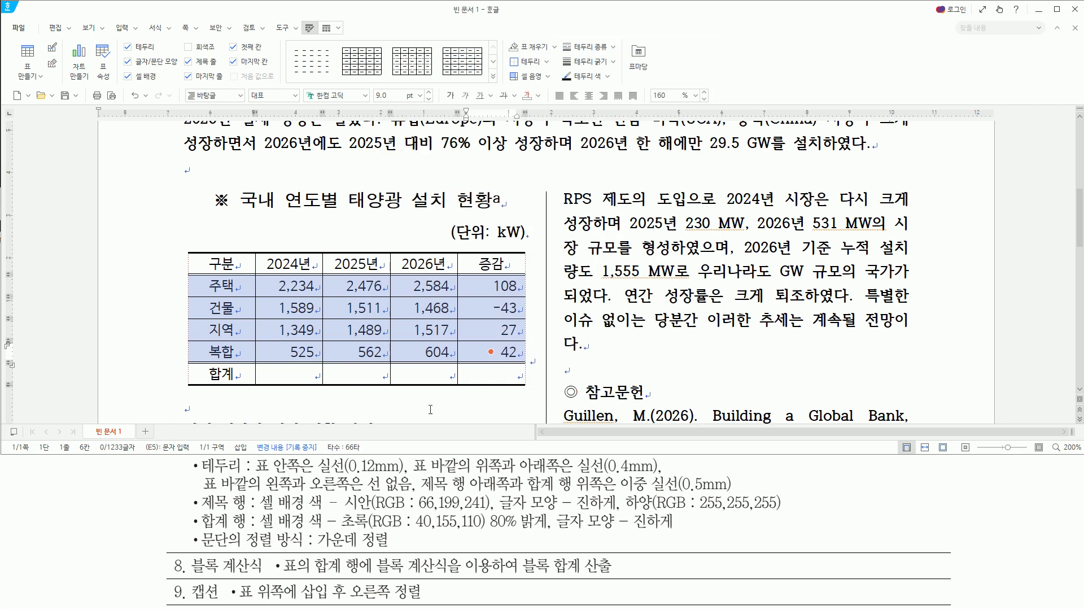
- Check the lines below the title row and above the 합계 row against the task's border requirements
{"action": "left_click_drag", "start_coordinate": [175, 267], "coordinate": [566, 277]}
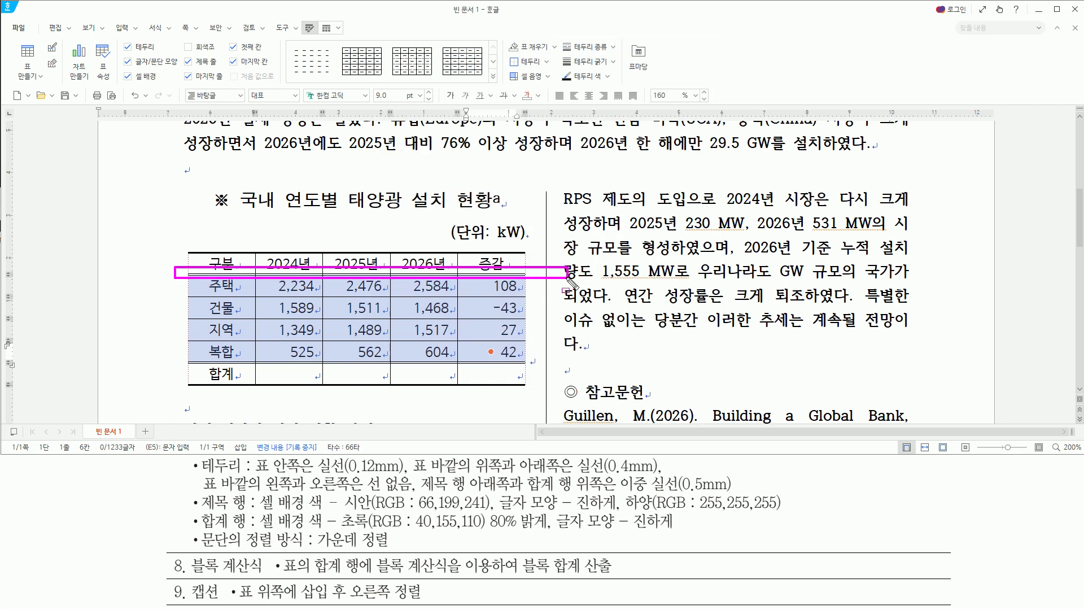
{"action": "mouse_move", "coordinate": [176, 354]}
{"action": "left_mouse_down"}
{"action": "mouse_move", "coordinate": [271, 367]}
{"action": "mouse_move", "coordinate": [533, 366]}
{"action": "left_mouse_up"}
{"action": "key", "text": "Escape"}
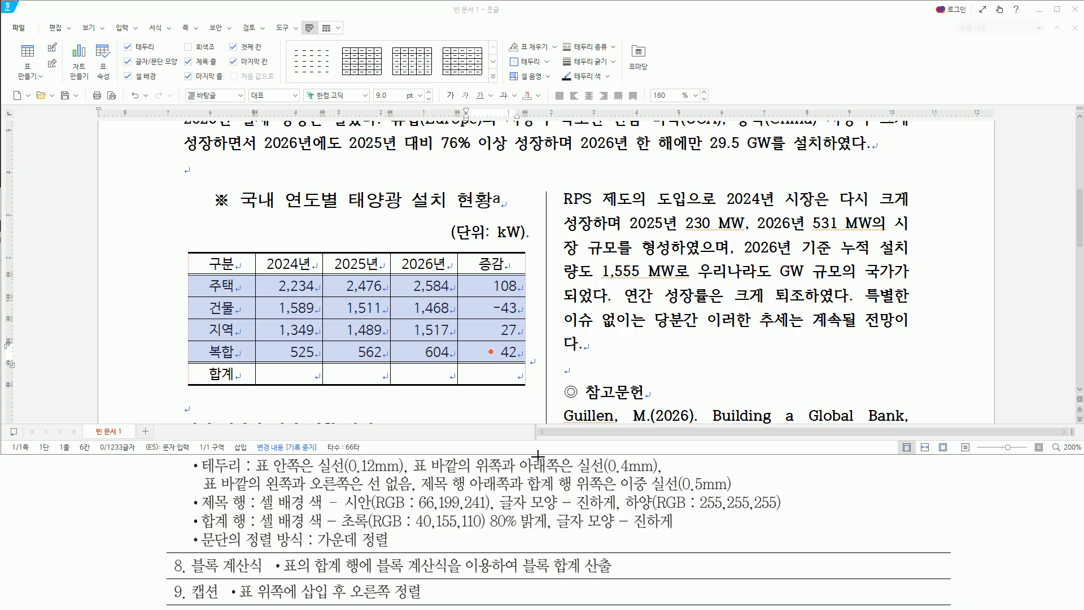
{"action": "mouse_move", "coordinate": [192, 458]}
{"action": "left_mouse_down"}
{"action": "mouse_move", "coordinate": [745, 511]}
{"action": "mouse_move", "coordinate": [753, 492]}
{"action": "left_mouse_up"}
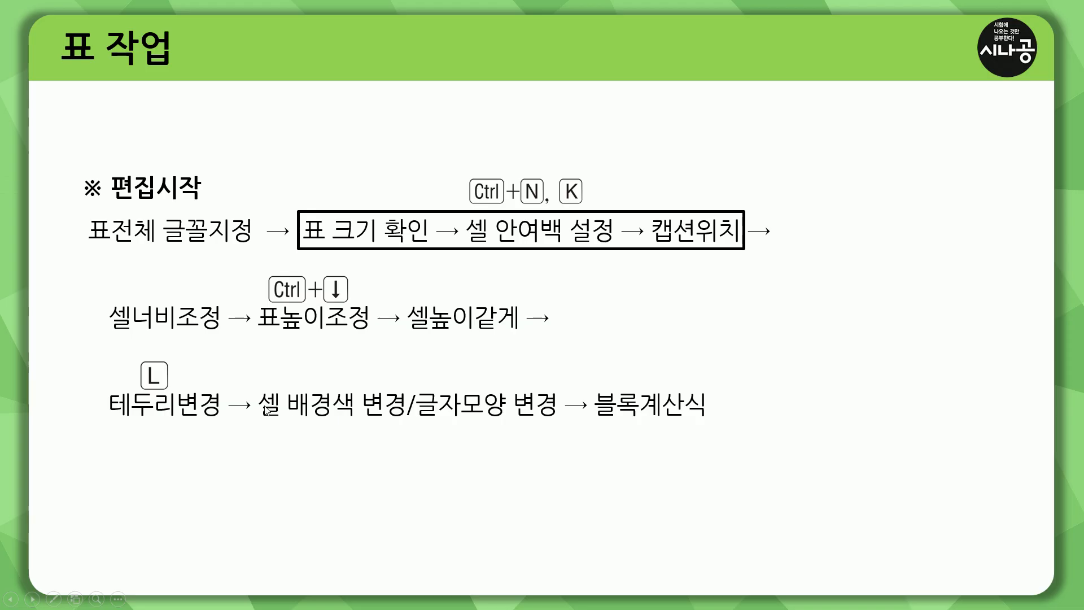
{"action": "mouse_move", "coordinate": [235, 360]}
{"action": "left_mouse_down"}
{"action": "mouse_move", "coordinate": [234, 424]}
{"action": "mouse_move", "coordinate": [404, 421]}
{"action": "left_mouse_up"}
{"action": "key", "text": "Escape"}
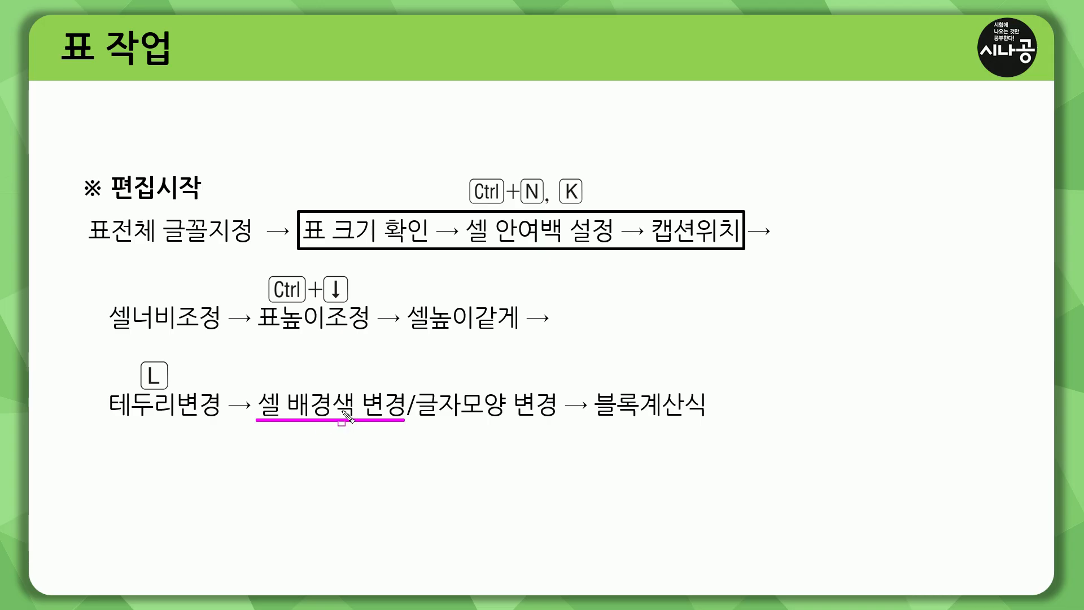
{"action": "key", "text": "Escape"}
{"action": "left_click", "coordinate": [349, 448]}
{"action": "key", "text": "ctrl+2"}
{"action": "mouse_move", "coordinate": [249, 357]}
{"action": "left_mouse_down"}
{"action": "mouse_move", "coordinate": [317, 417]}
{"action": "mouse_move", "coordinate": [409, 423]}
{"action": "left_mouse_up"}
{"action": "left_click_drag", "start_coordinate": [315, 388], "coordinate": [337, 389]}
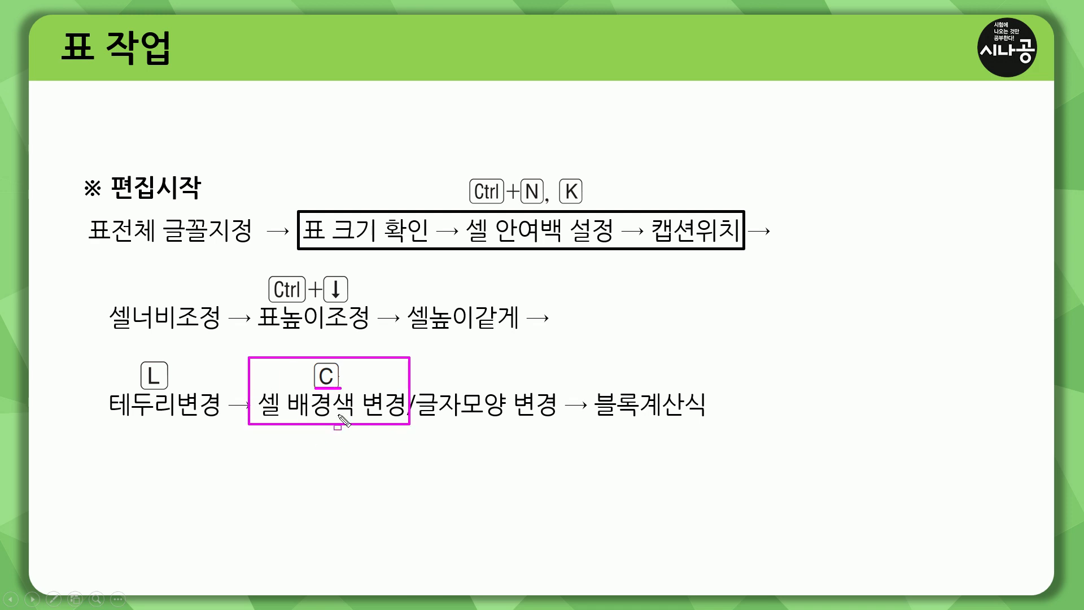
{"action": "mouse_move", "coordinate": [412, 419]}
{"action": "left_mouse_down"}
{"action": "mouse_move", "coordinate": [557, 418]}
{"action": "mouse_move", "coordinate": [560, 390]}
{"action": "left_mouse_up"}
{"action": "key", "text": "Escape"}
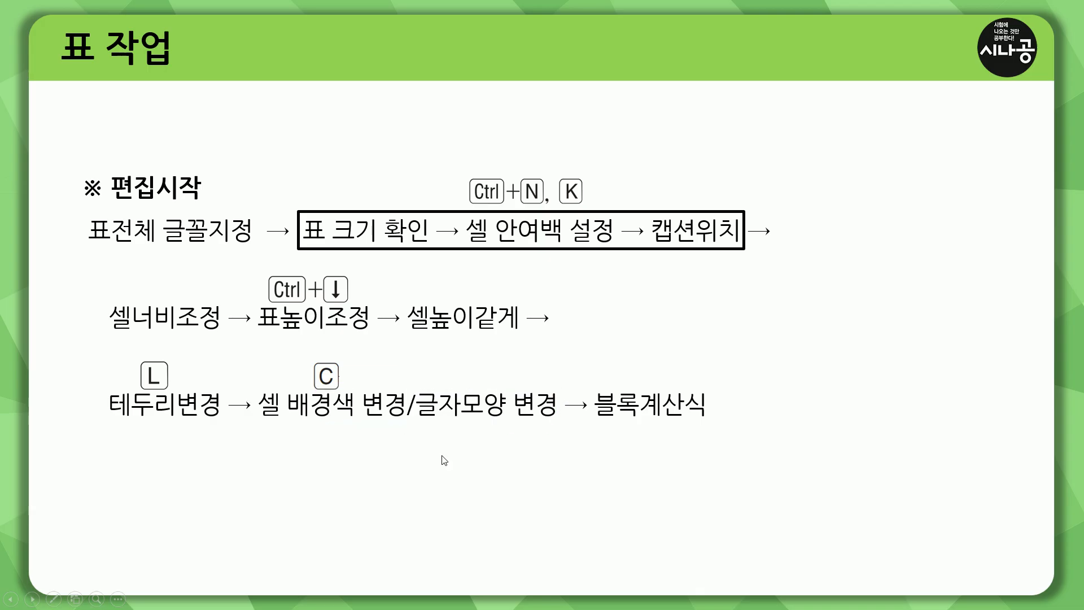
{"action": "left_click", "coordinate": [442, 456]}
{"action": "key", "text": "ctrl+2"}
{"action": "mouse_move", "coordinate": [416, 361]}
{"action": "left_mouse_down"}
{"action": "mouse_move", "coordinate": [520, 425]}
{"action": "mouse_move", "coordinate": [560, 421]}
{"action": "left_mouse_up"}
{"action": "key", "text": "e"}
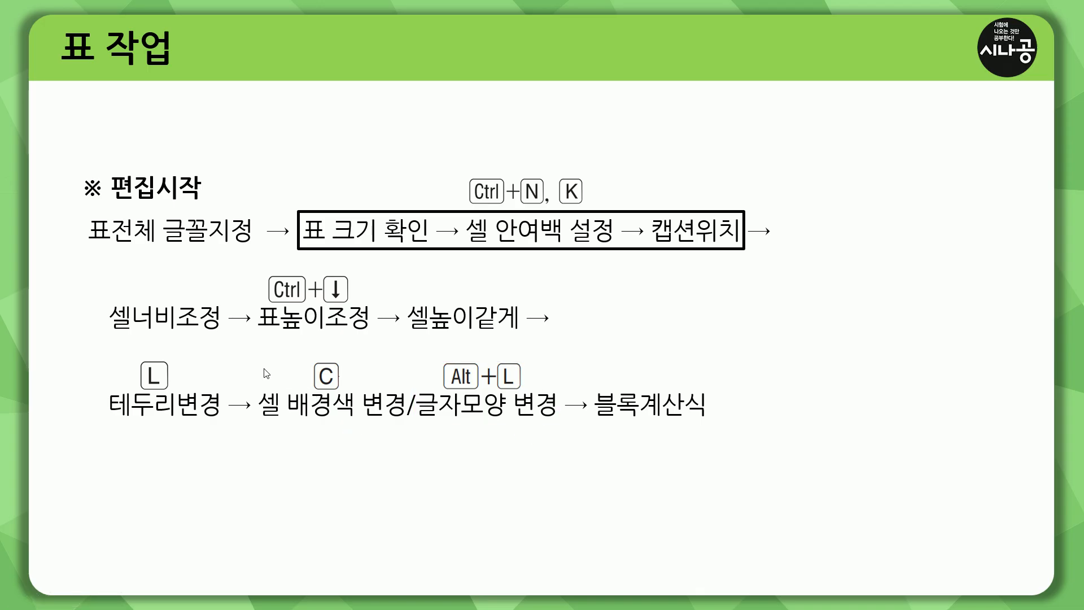
{"action": "mouse_move", "coordinate": [253, 353]}
{"action": "left_mouse_down"}
{"action": "mouse_move", "coordinate": [410, 415]}
{"action": "mouse_move", "coordinate": [562, 421]}
{"action": "left_mouse_up"}
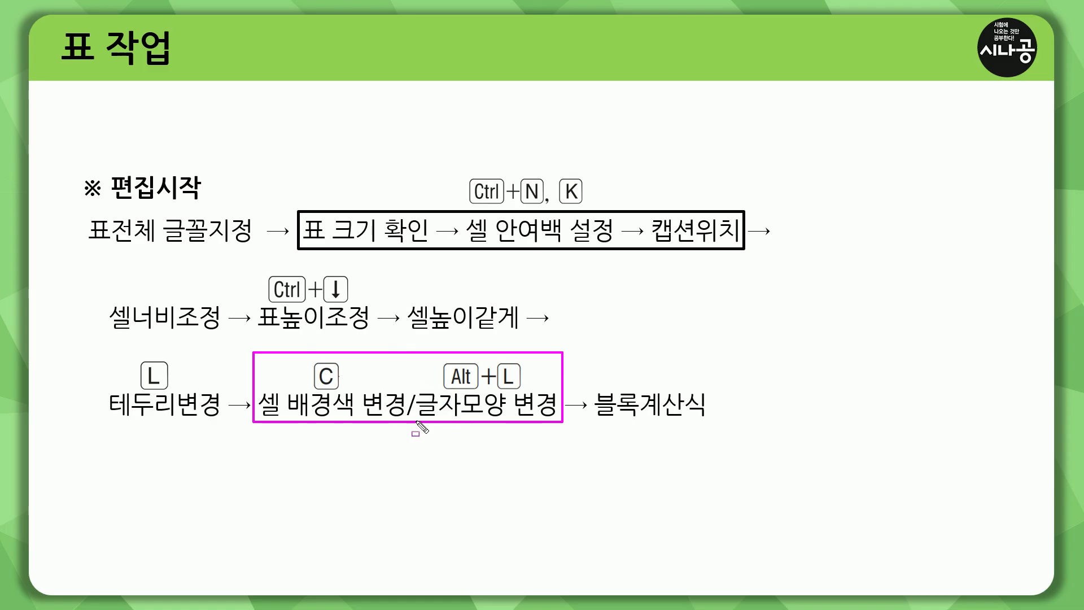
{"action": "key", "text": "Escape"}
{"action": "key", "text": "alt+Tab"}
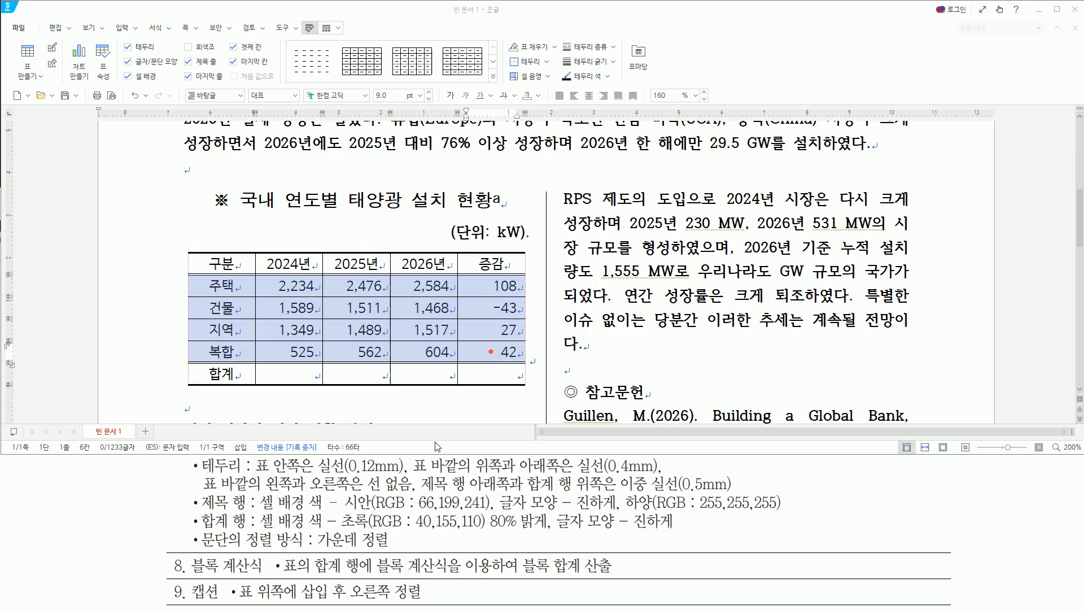
- Review the task's cell background colour and character formatting requirements for the table's title row
{"action": "key", "text": "ctrl+2"}
{"action": "left_click_drag", "start_coordinate": [189, 493], "coordinate": [249, 512]}
{"action": "left_click_drag", "start_coordinate": [196, 253], "coordinate": [508, 273]}
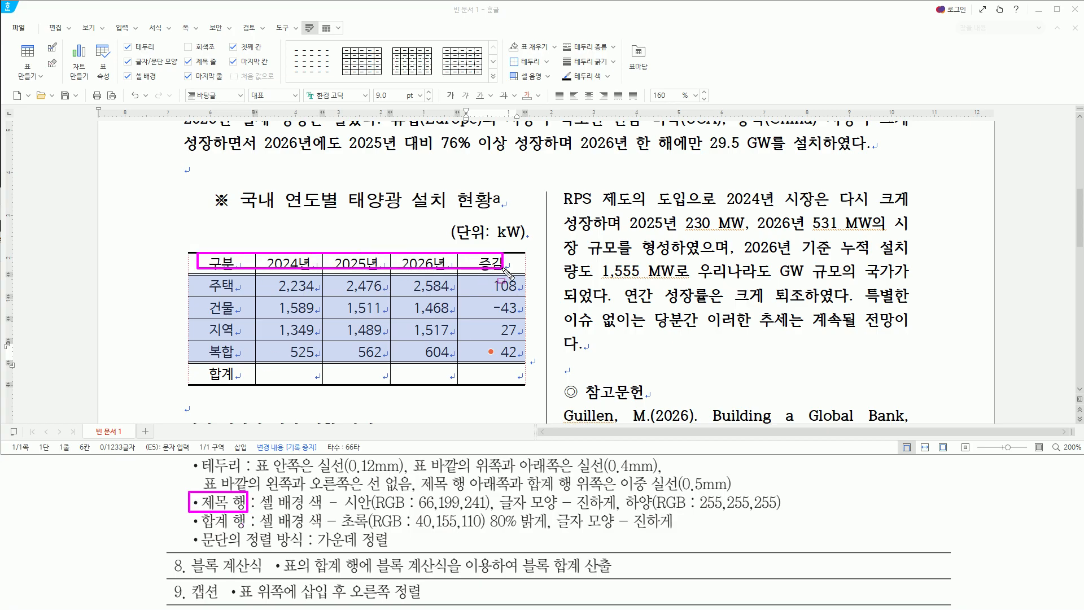
{"action": "left_click_drag", "start_coordinate": [258, 511], "coordinate": [791, 513]}
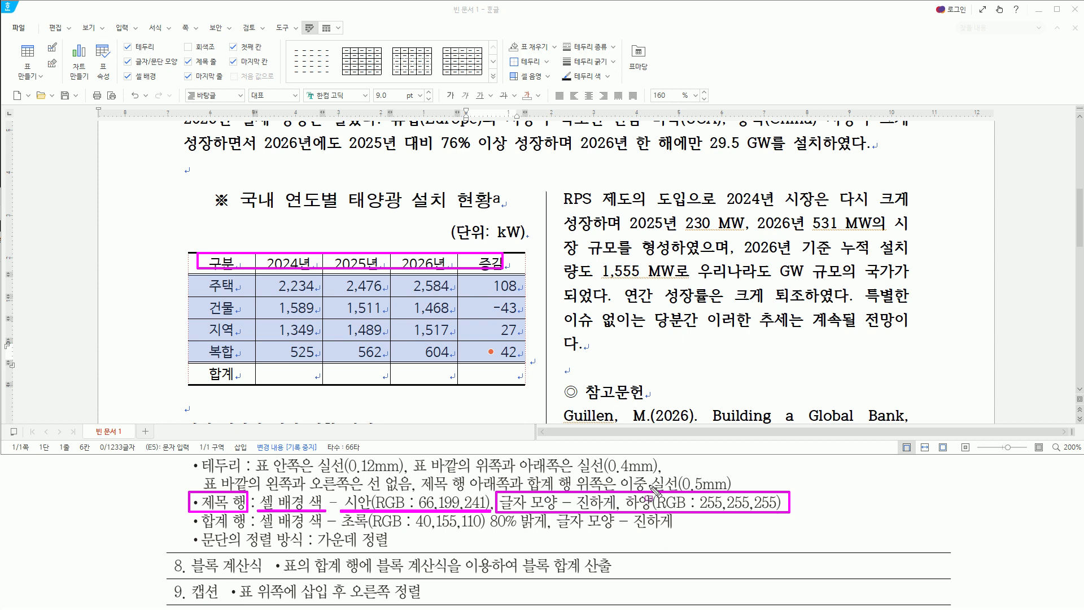
{"action": "key", "text": "Escape"}
- Fill the cells of the table's title row with the solid background colour 시안 (RGB: 66,199,241)
{"action": "left_click_drag", "start_coordinate": [204, 255], "coordinate": [507, 260]}
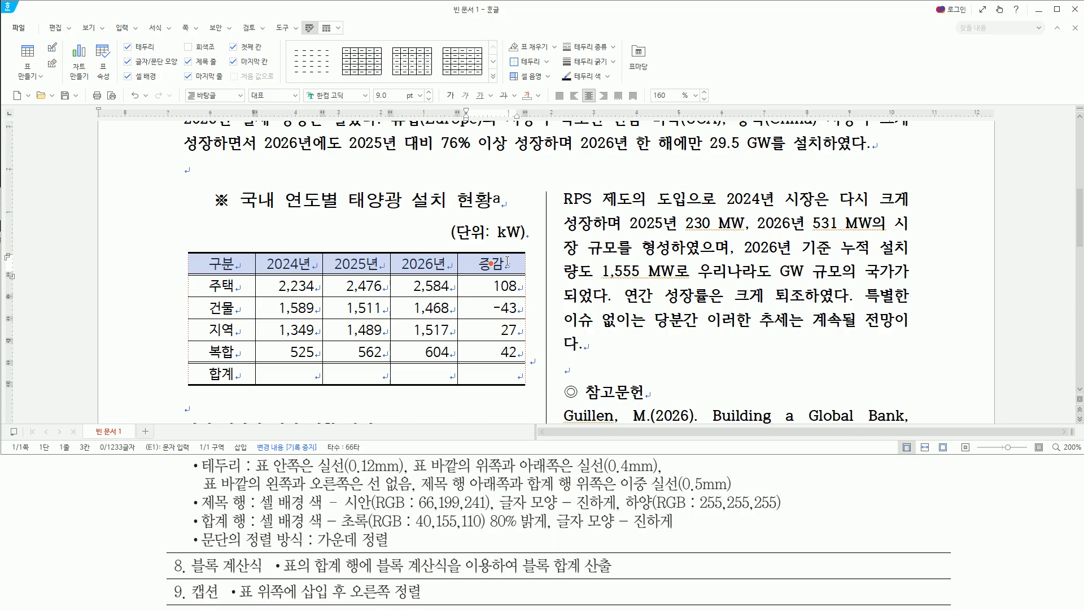
{"action": "key", "text": "l"}
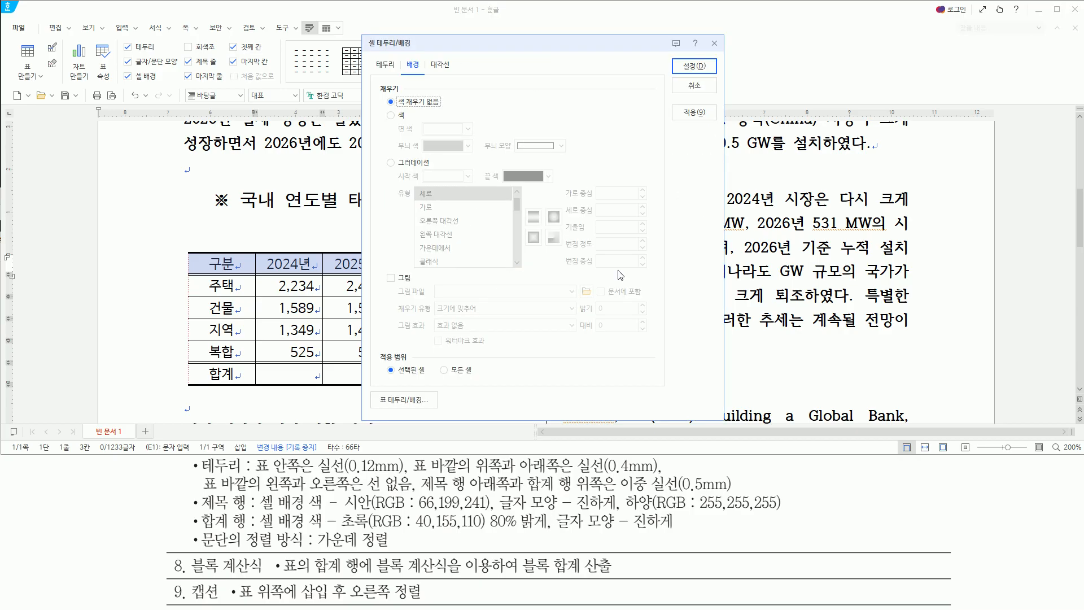
{"action": "key", "text": "ctrl+2"}
{"action": "left_click_drag", "start_coordinate": [378, 93], "coordinate": [407, 97]}
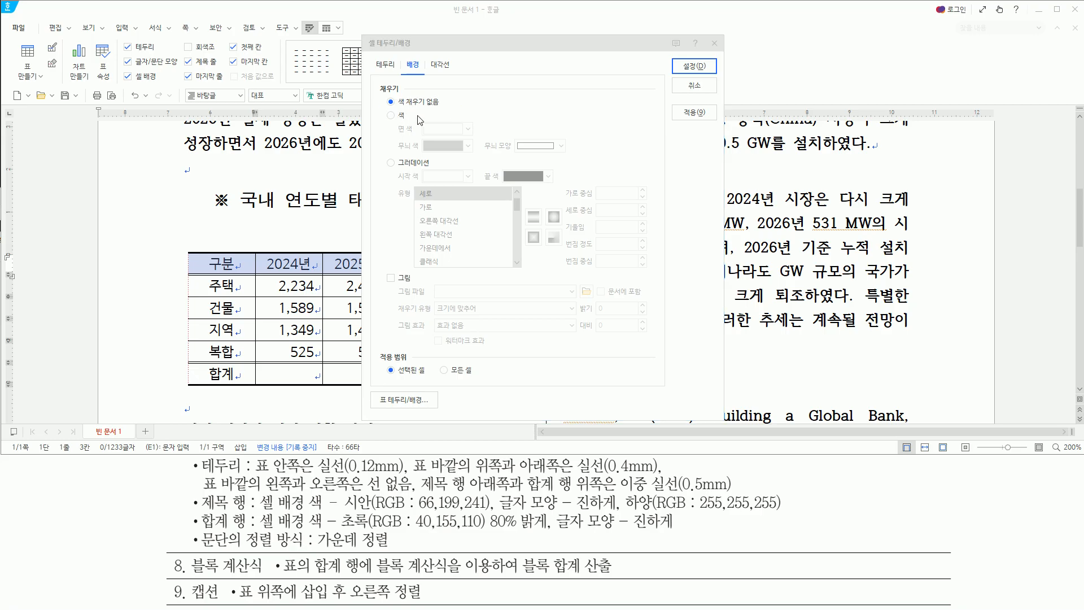
{"action": "left_click", "coordinate": [391, 115]}
{"action": "key", "text": "ctrl+2"}
{"action": "left_click_drag", "start_coordinate": [382, 109], "coordinate": [411, 121]}
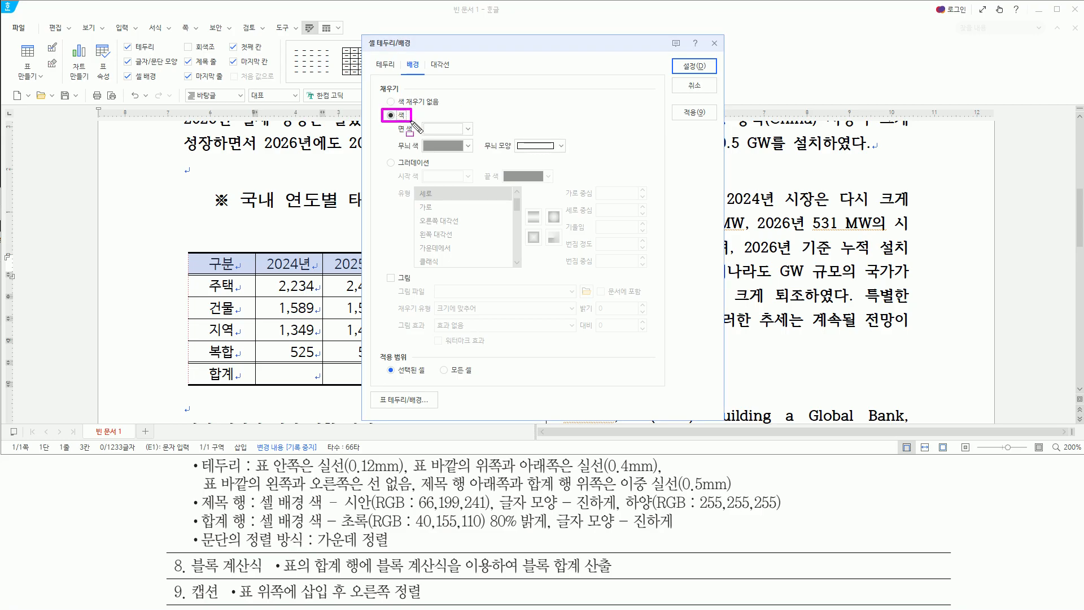
{"action": "left_click", "coordinate": [469, 129]}
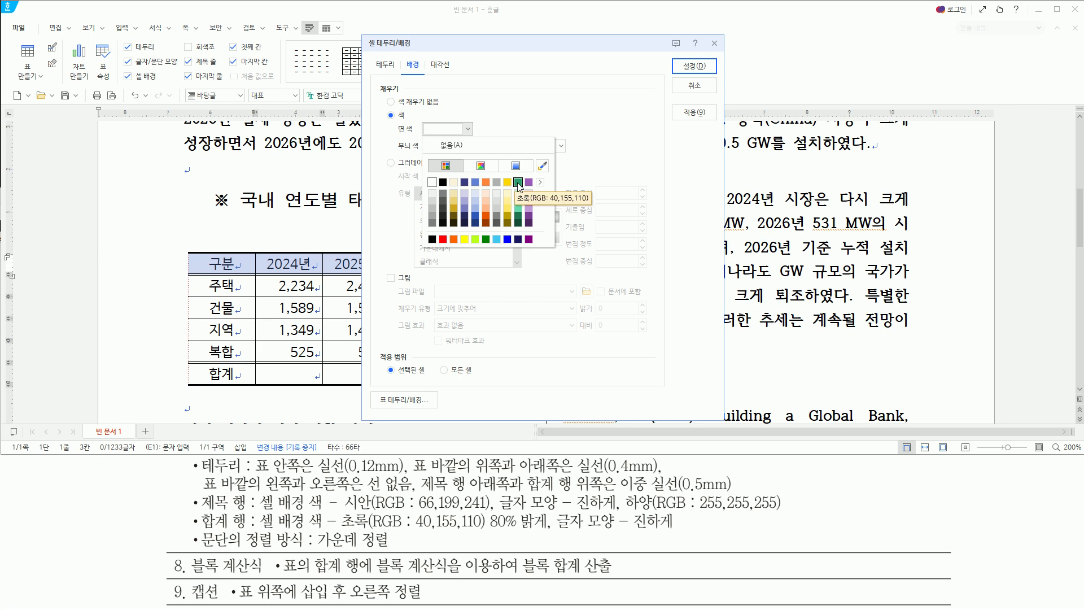
{"action": "left_click", "coordinate": [496, 239]}
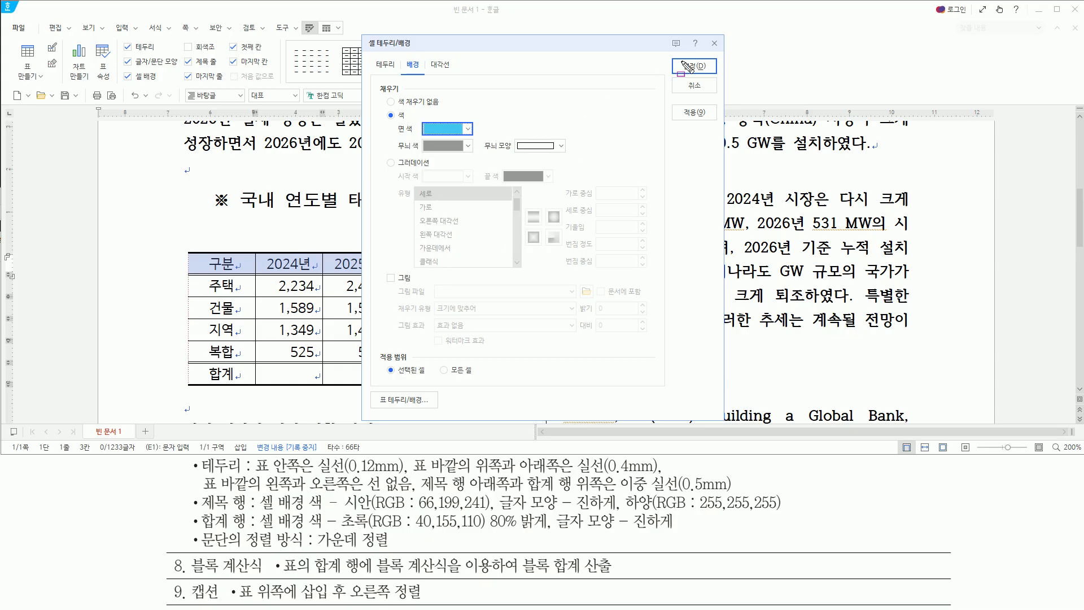
{"action": "left_click", "coordinate": [697, 66]}
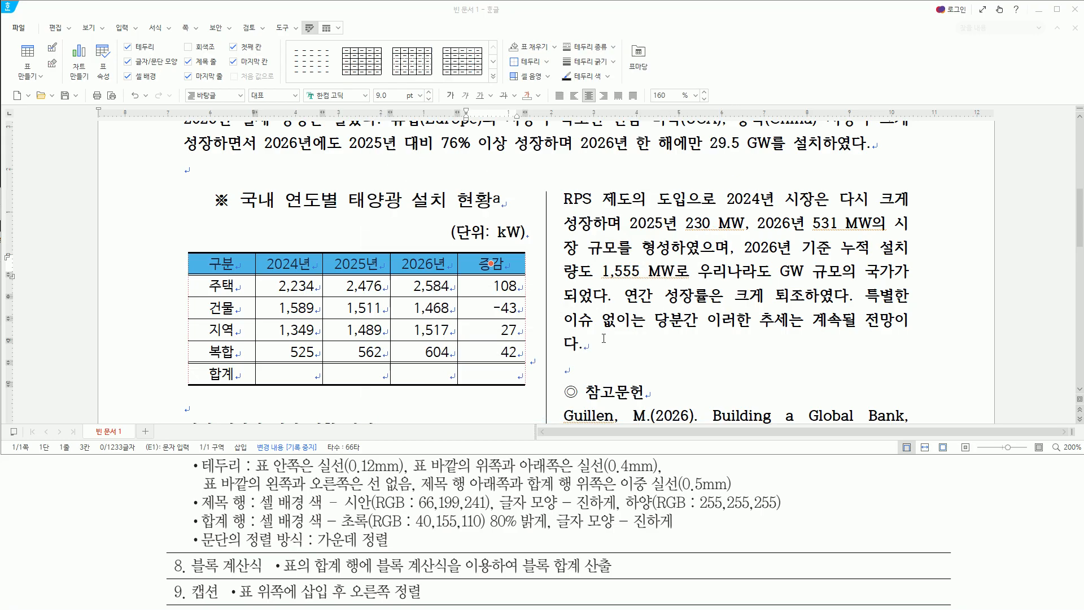
- Make the title row's text bold and set its font colour to 하양 (RGB: 255,255,255)
{"action": "left_click_drag", "start_coordinate": [260, 509], "coordinate": [782, 512]}
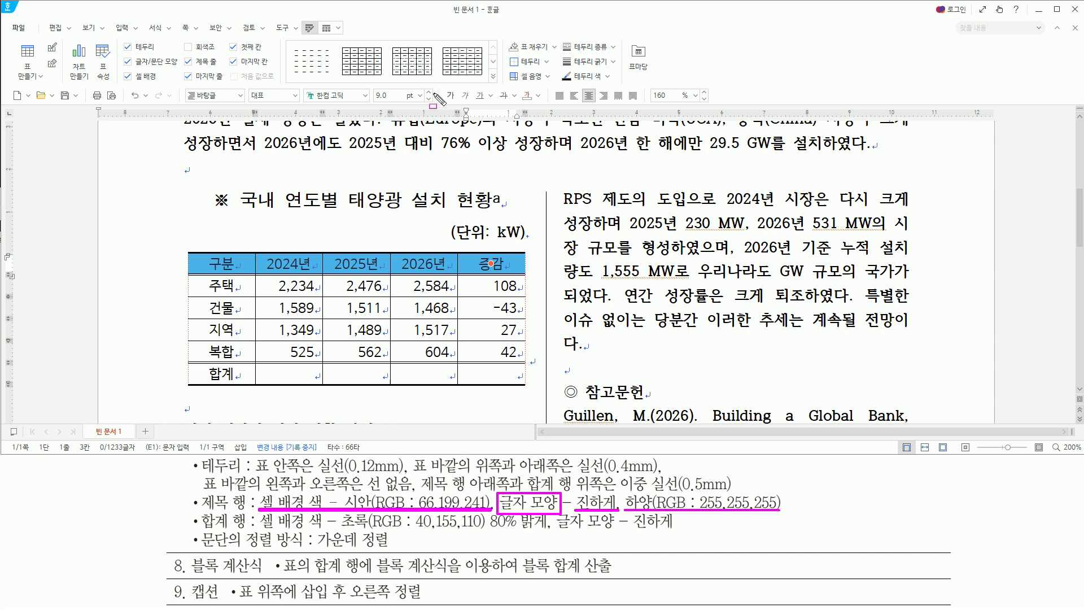
{"action": "left_click_drag", "start_coordinate": [441, 88], "coordinate": [458, 104]}
{"action": "left_click_drag", "start_coordinate": [519, 89], "coordinate": [543, 105]}
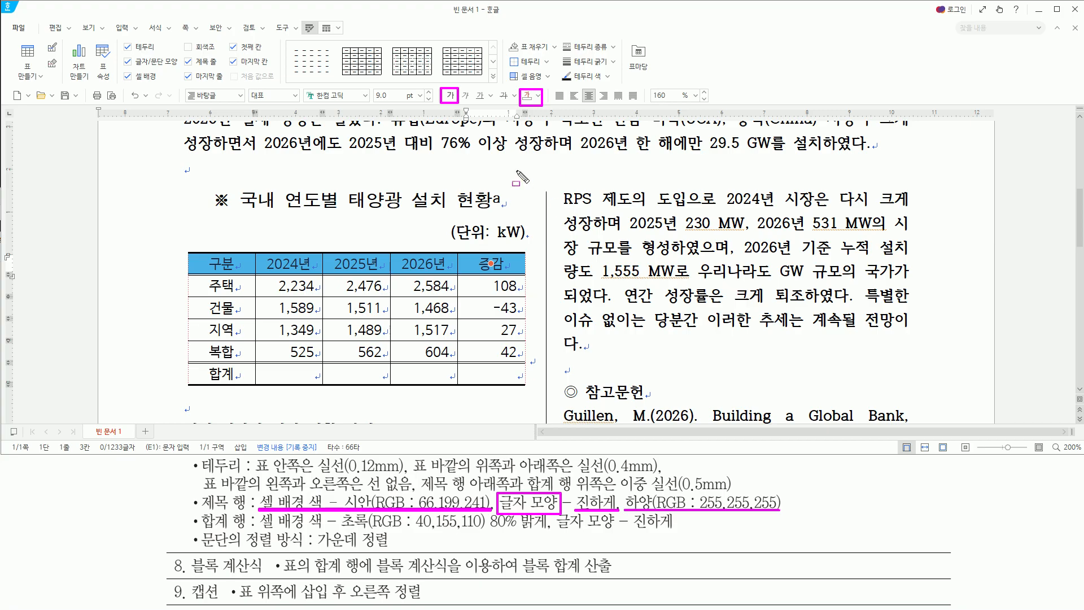
{"action": "key", "text": "Escape"}
{"action": "left_click", "coordinate": [450, 97]}
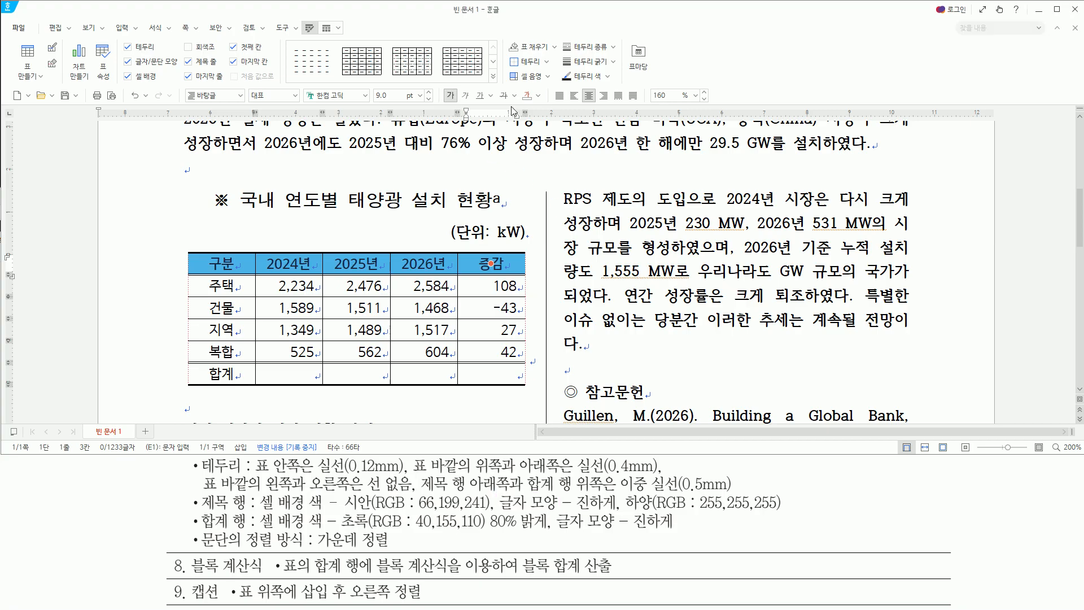
{"action": "left_click", "coordinate": [539, 96]}
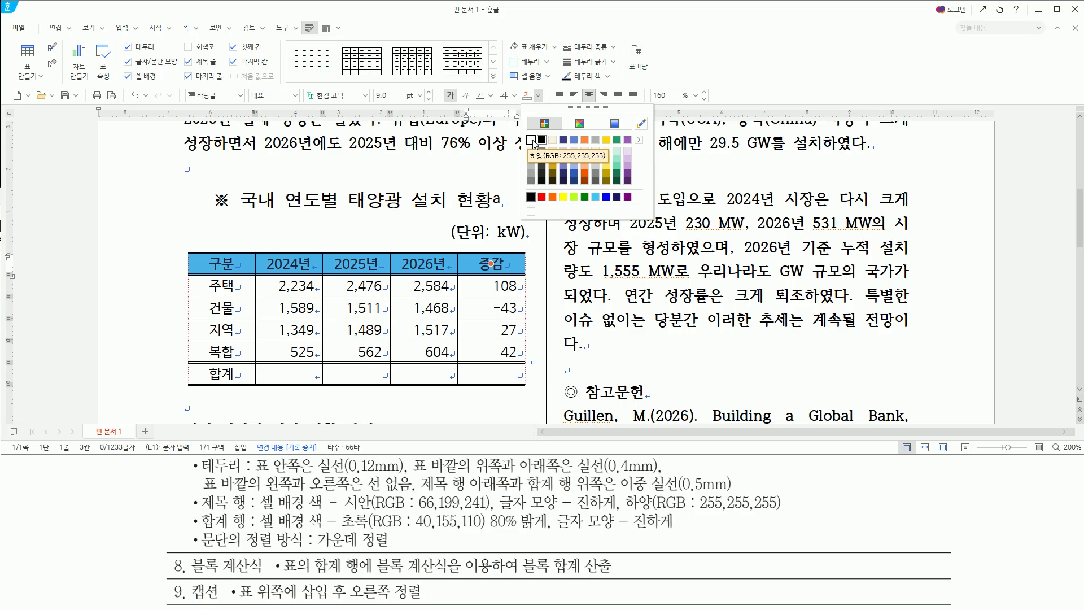
{"action": "left_click", "coordinate": [532, 140]}
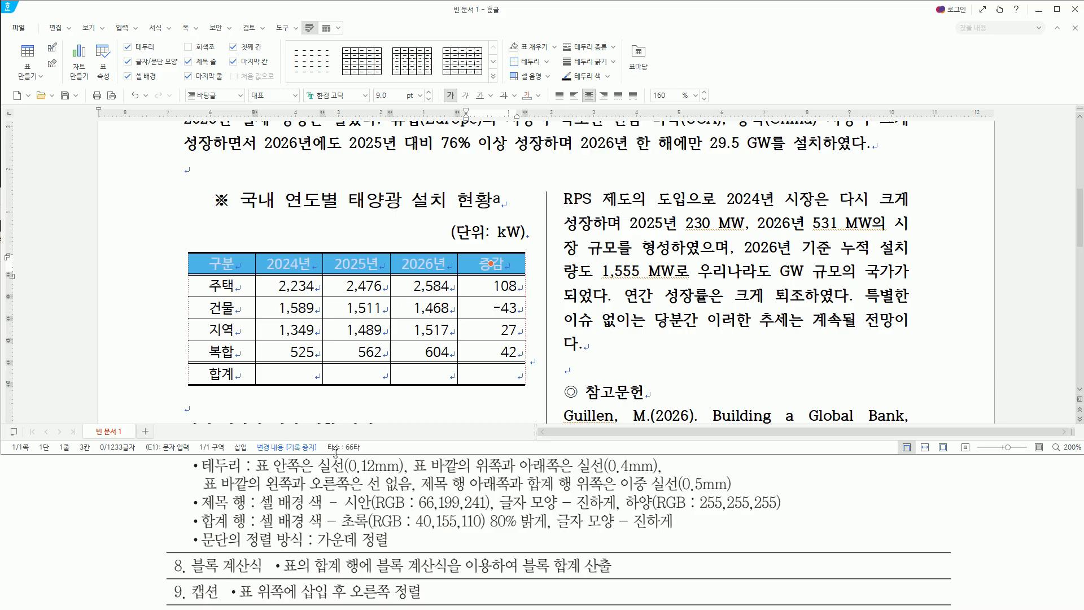
{"action": "left_click_drag", "start_coordinate": [192, 502], "coordinate": [793, 502]}
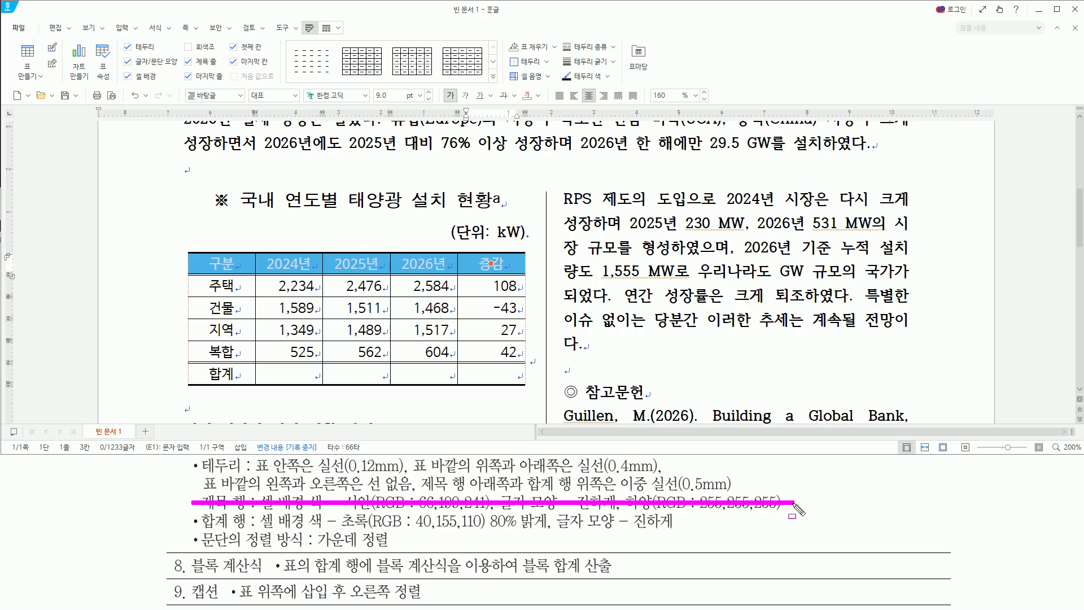
{"action": "key", "text": "ctrl+z"}
- Fill the cells of the 합계 row with the background colour 초록 (RGB: 40,155,110) 80% lighter
{"action": "mouse_move", "coordinate": [202, 509]}
{"action": "left_mouse_down"}
{"action": "mouse_move", "coordinate": [207, 526]}
{"action": "mouse_move", "coordinate": [251, 531]}
{"action": "left_mouse_up"}
{"action": "mouse_move", "coordinate": [192, 355]}
{"action": "left_mouse_down"}
{"action": "mouse_move", "coordinate": [416, 364]}
{"action": "mouse_move", "coordinate": [530, 380]}
{"action": "mouse_move", "coordinate": [520, 384]}
{"action": "left_mouse_up"}
{"action": "key", "text": "Escape"}
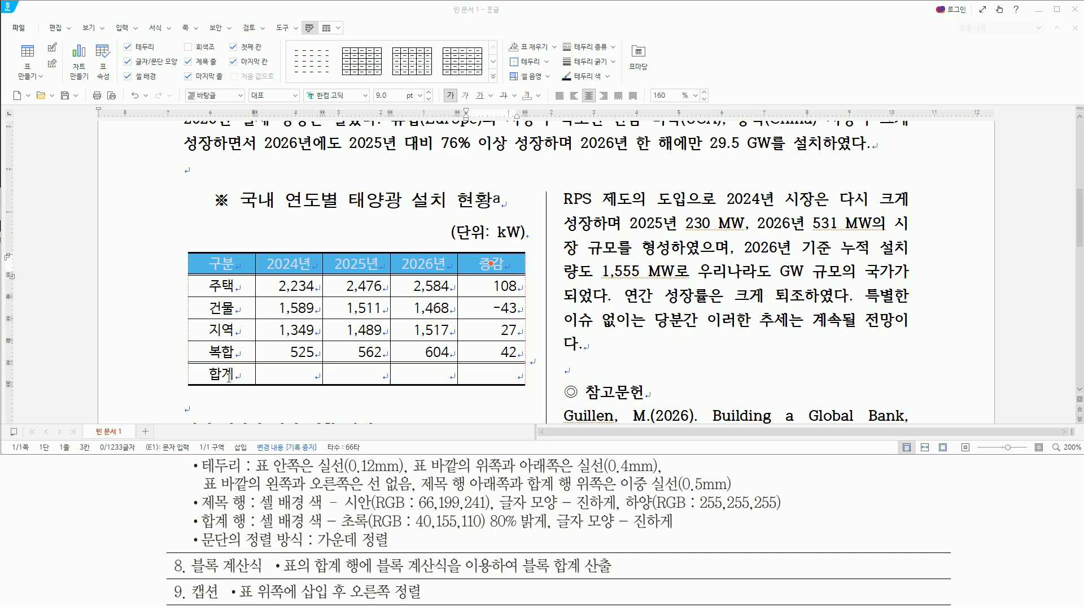
{"action": "left_click_drag", "start_coordinate": [229, 375], "coordinate": [491, 374]}
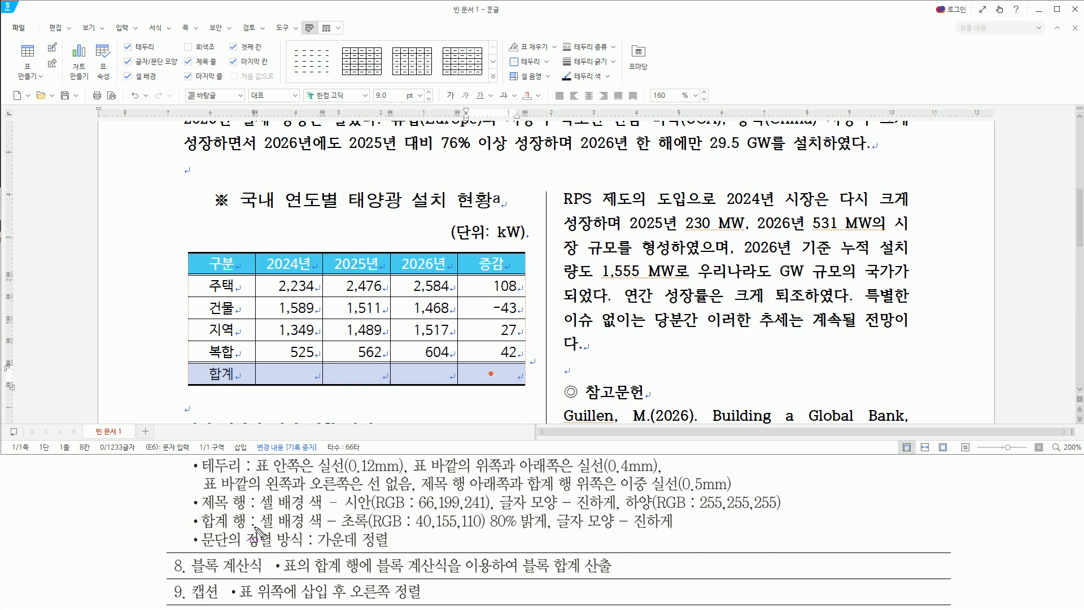
{"action": "mouse_move", "coordinate": [258, 529]}
{"action": "left_mouse_down"}
{"action": "mouse_move", "coordinate": [556, 541]}
{"action": "mouse_move", "coordinate": [546, 530]}
{"action": "left_mouse_up"}
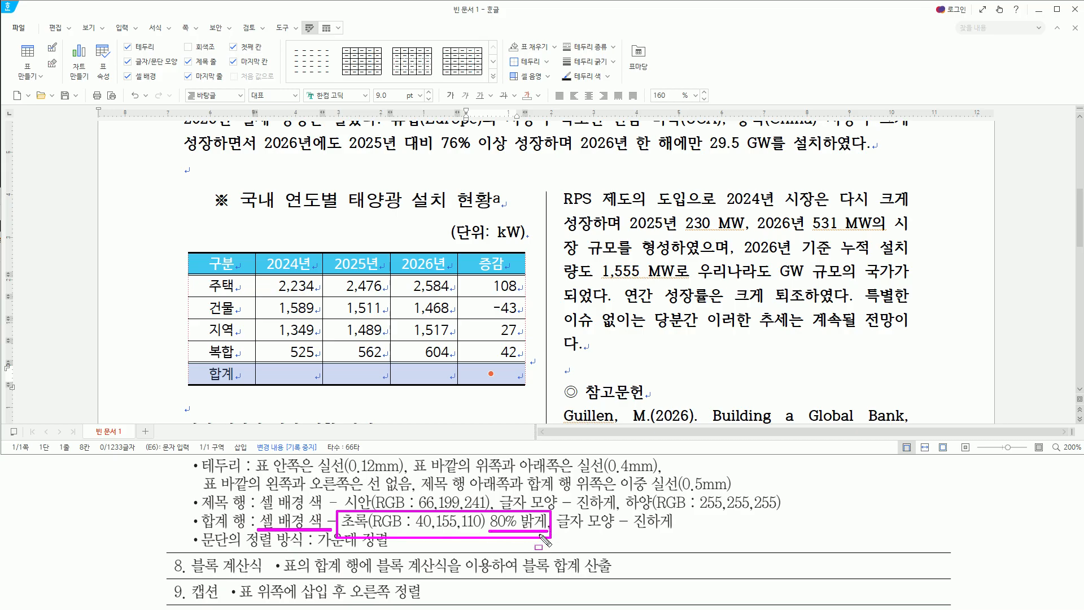
{"action": "key", "text": "Escape"}
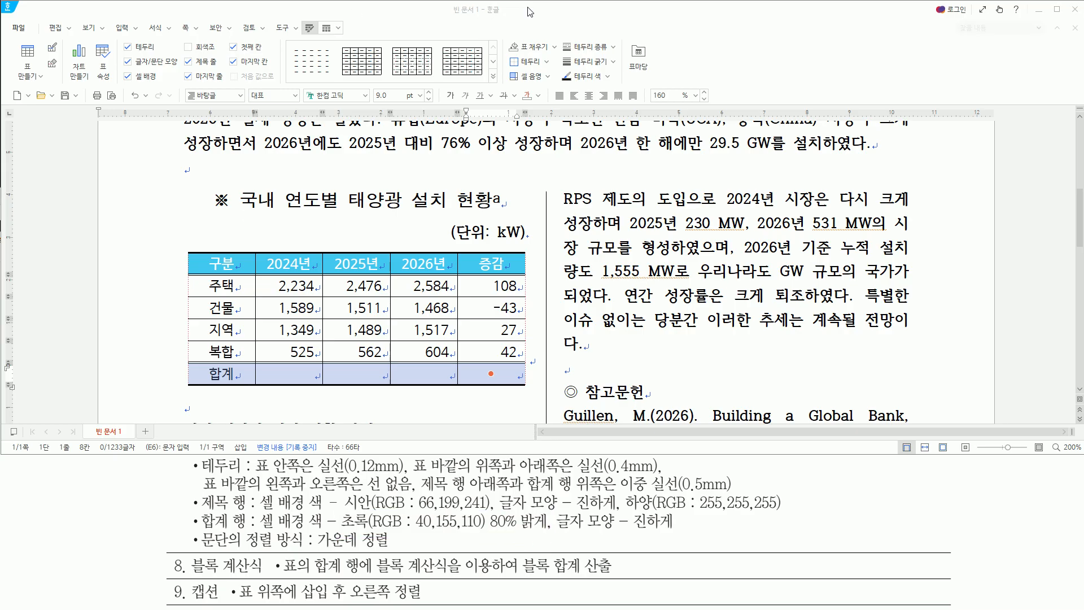
{"action": "key", "text": "c"}
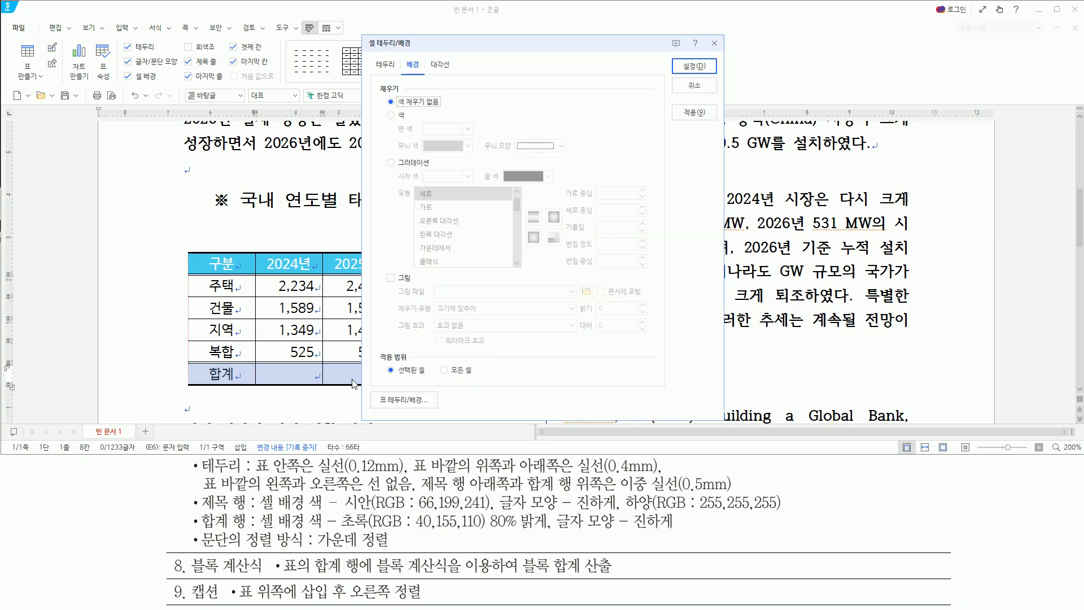
{"action": "left_click", "coordinate": [401, 115]}
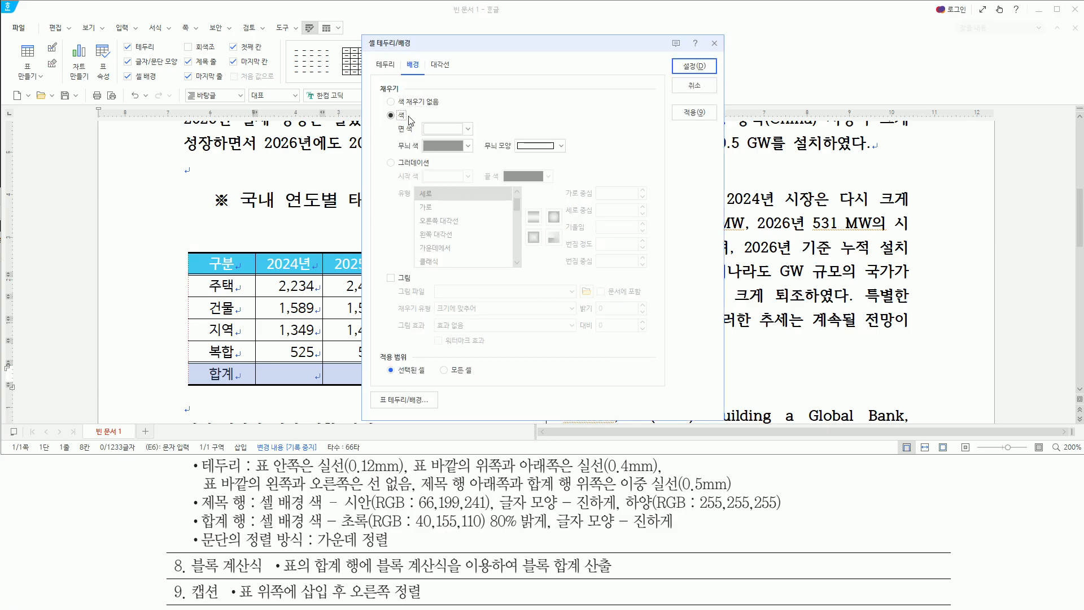
{"action": "left_click", "coordinate": [468, 129]}
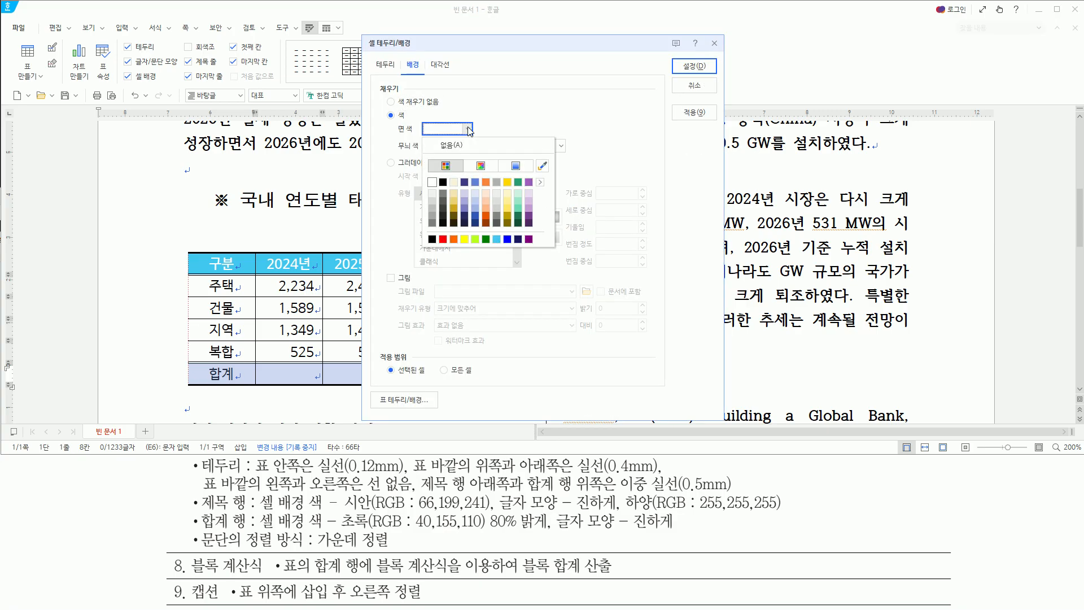
{"action": "left_click", "coordinate": [516, 194]}
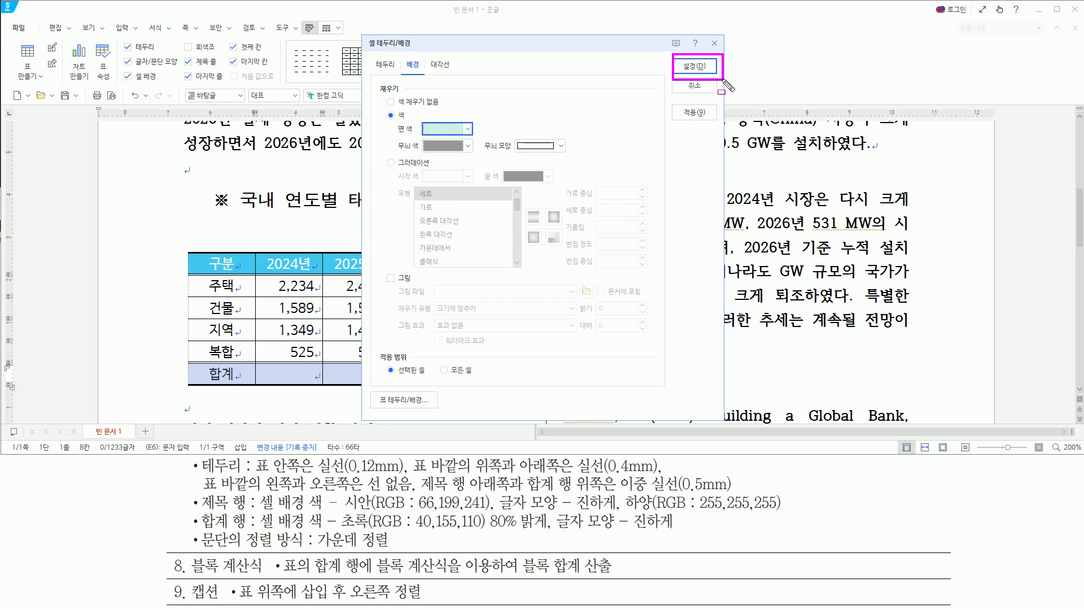
{"action": "left_click", "coordinate": [693, 66]}
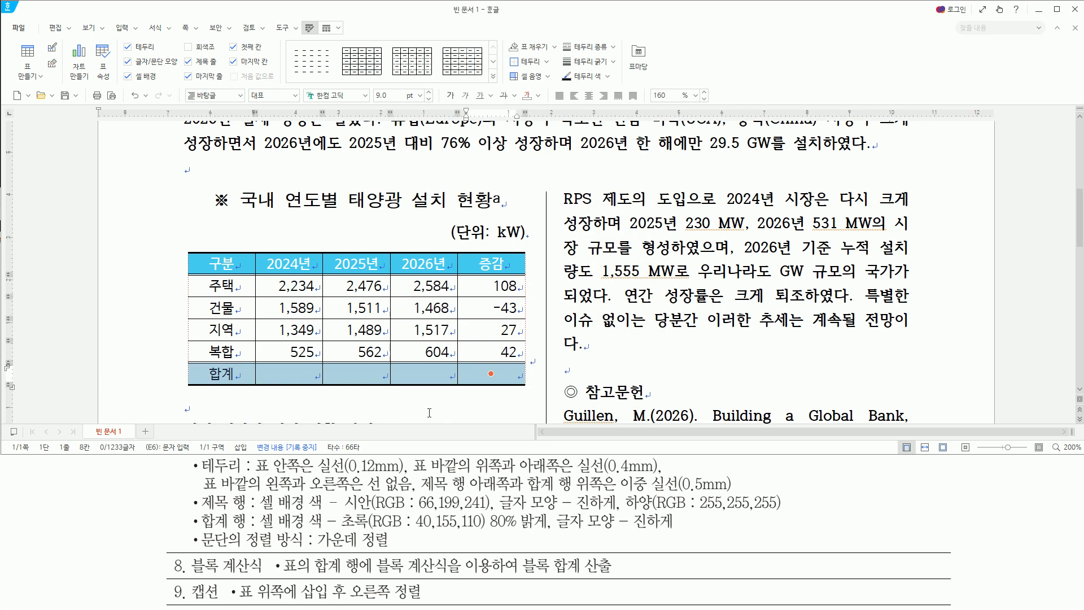
- Make the text of the 합계 row bold, as the task's character formatting requires
{"action": "left_click_drag", "start_coordinate": [556, 529], "coordinate": [678, 529]}
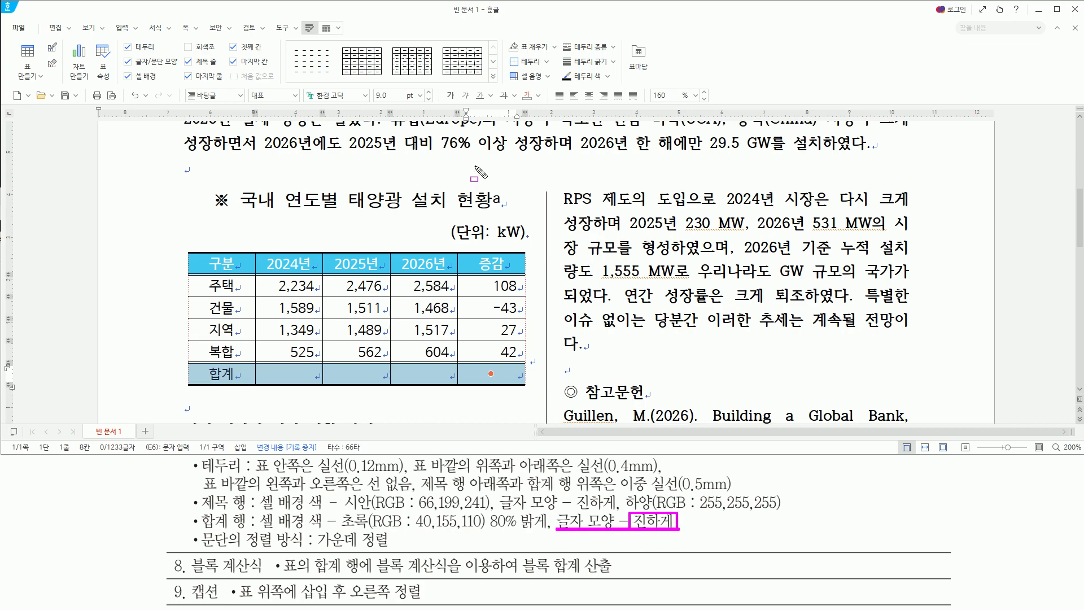
{"action": "key", "text": "Escape"}
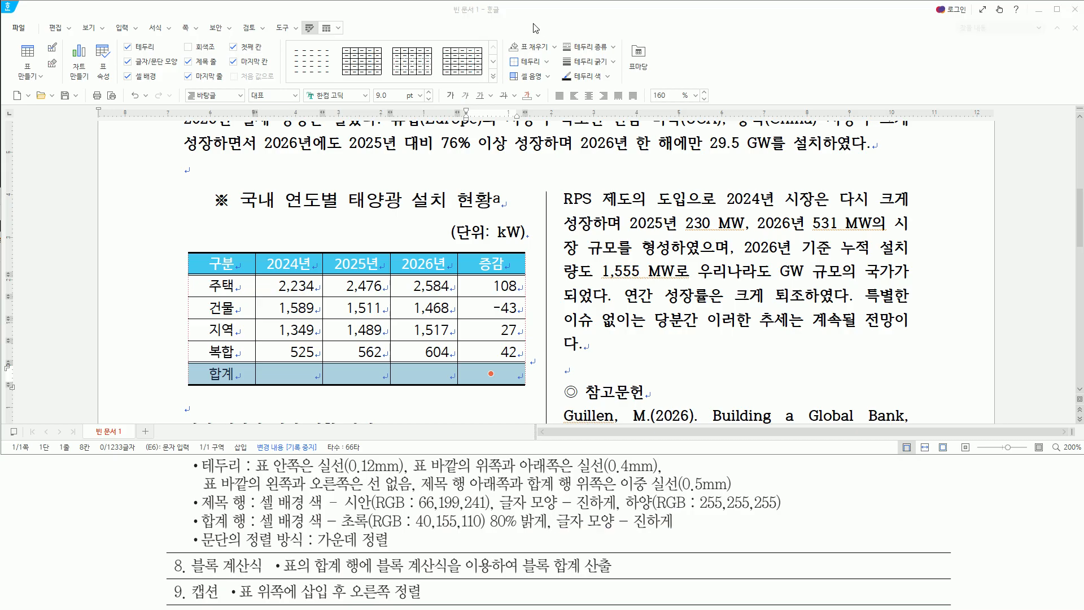
{"action": "left_click", "coordinate": [450, 95]}
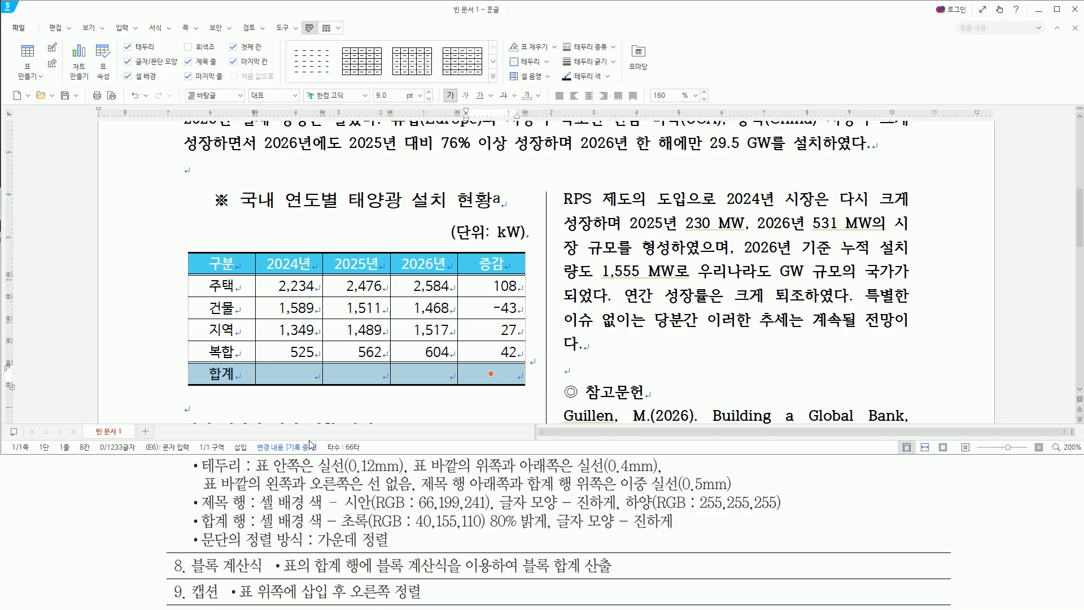
{"action": "mouse_move", "coordinate": [192, 492]}
{"action": "left_mouse_down"}
{"action": "mouse_move", "coordinate": [261, 527]}
{"action": "mouse_move", "coordinate": [793, 532]}
{"action": "left_mouse_up"}
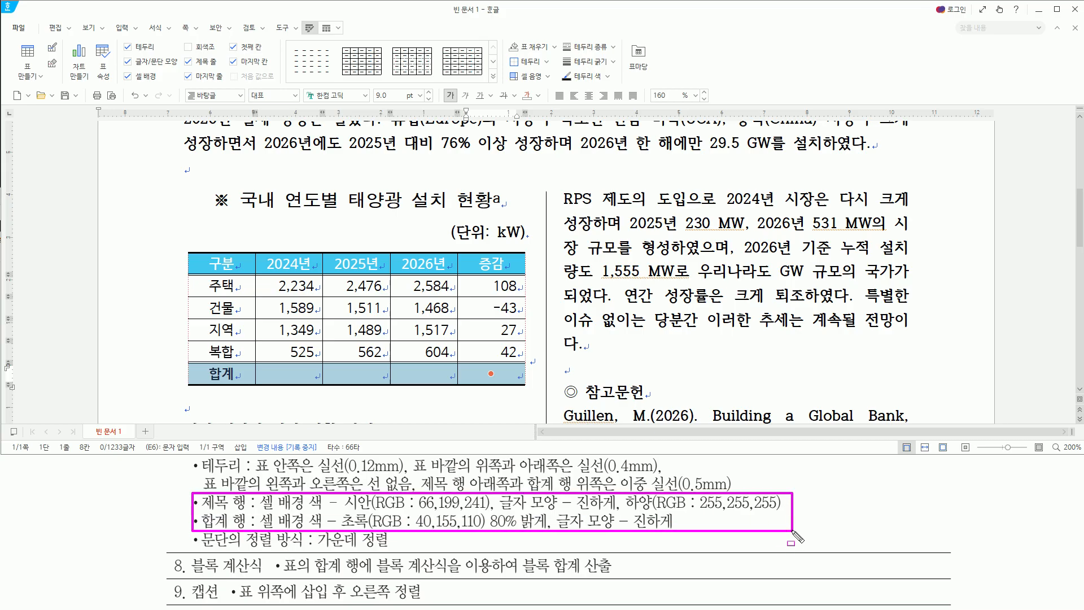
{"action": "key", "text": "Escape"}
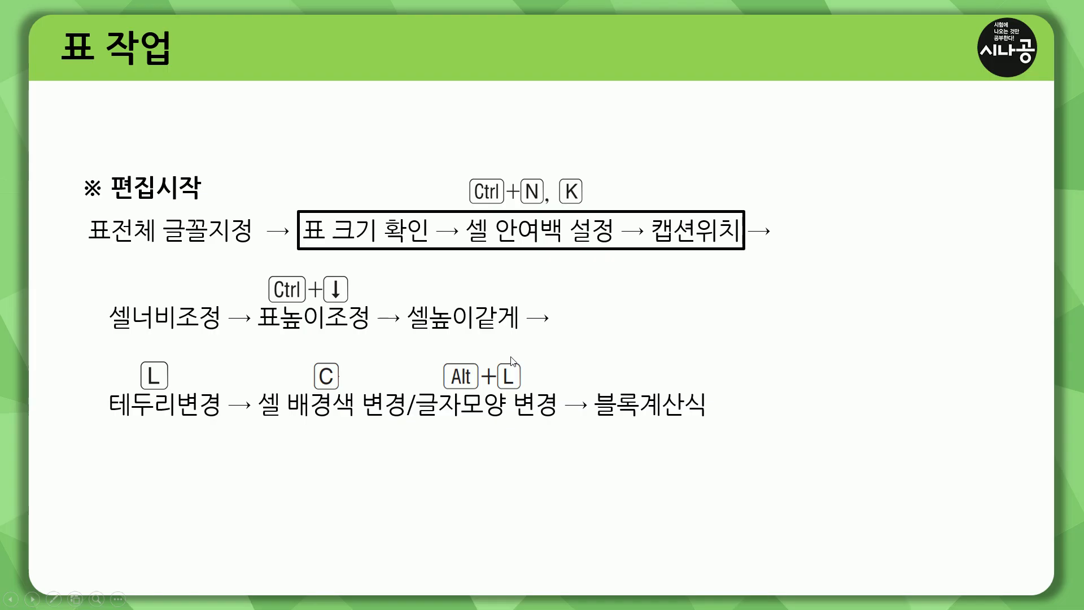
{"action": "key", "text": "ctrl+p"}
{"action": "mouse_move", "coordinate": [583, 357]}
{"action": "left_mouse_down"}
{"action": "mouse_move", "coordinate": [584, 445]}
{"action": "mouse_move", "coordinate": [717, 426]}
{"action": "left_mouse_up"}
{"action": "key", "text": "Escape"}
{"action": "key", "text": "ctrl+p"}
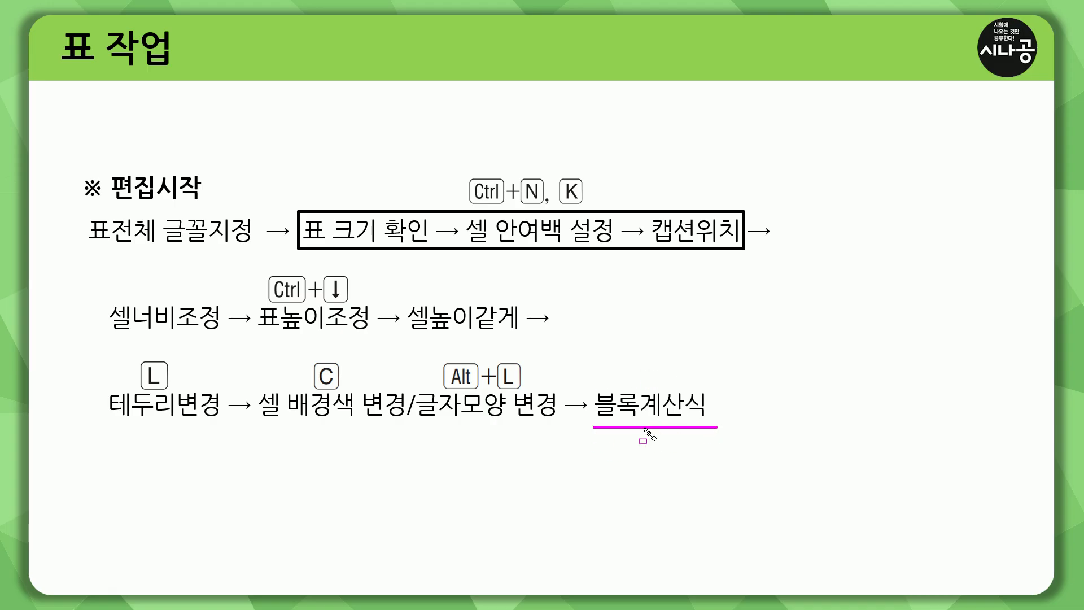
{"action": "key", "text": "Escape"}
{"action": "left_click", "coordinate": [780, 427]}
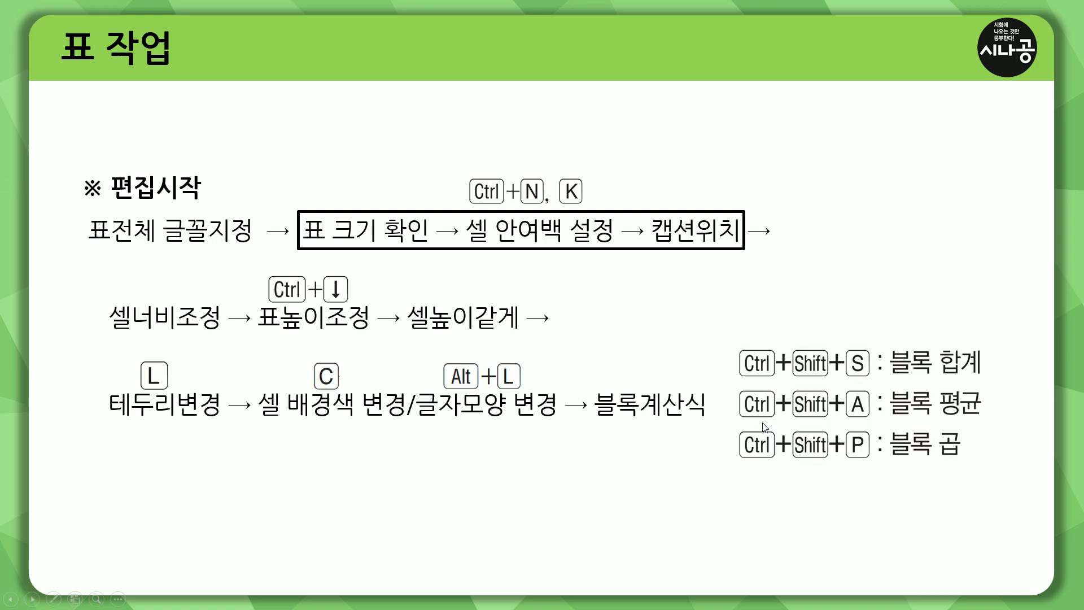
{"action": "left_click_drag", "start_coordinate": [837, 473], "coordinate": [831, 474]}
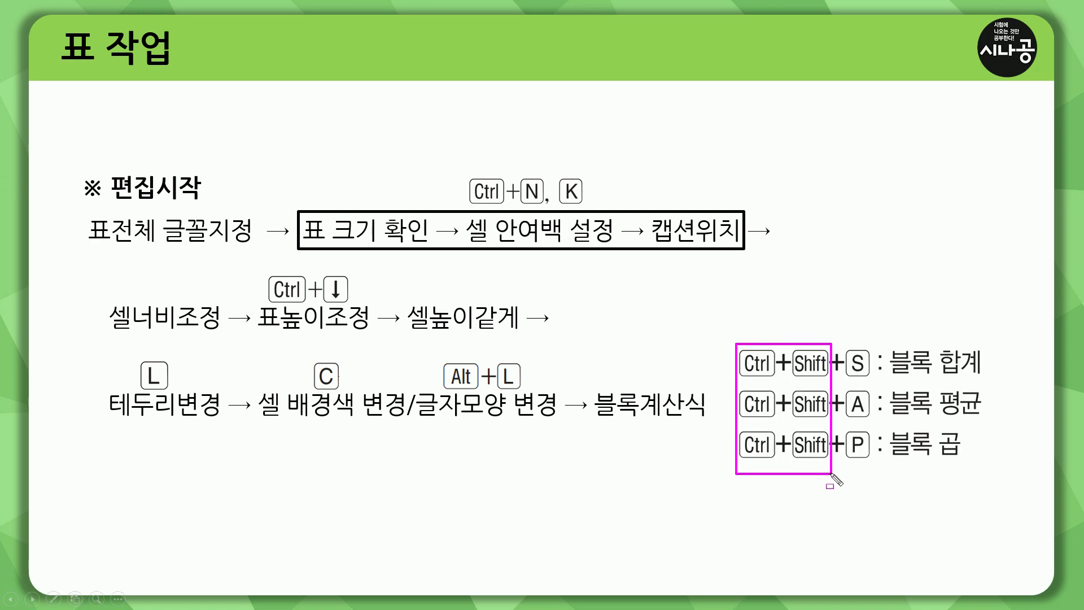
{"action": "left_click_drag", "start_coordinate": [843, 375], "coordinate": [873, 376]}
{"action": "left_click_drag", "start_coordinate": [841, 417], "coordinate": [873, 417]}
{"action": "left_click_drag", "start_coordinate": [844, 457], "coordinate": [872, 457]}
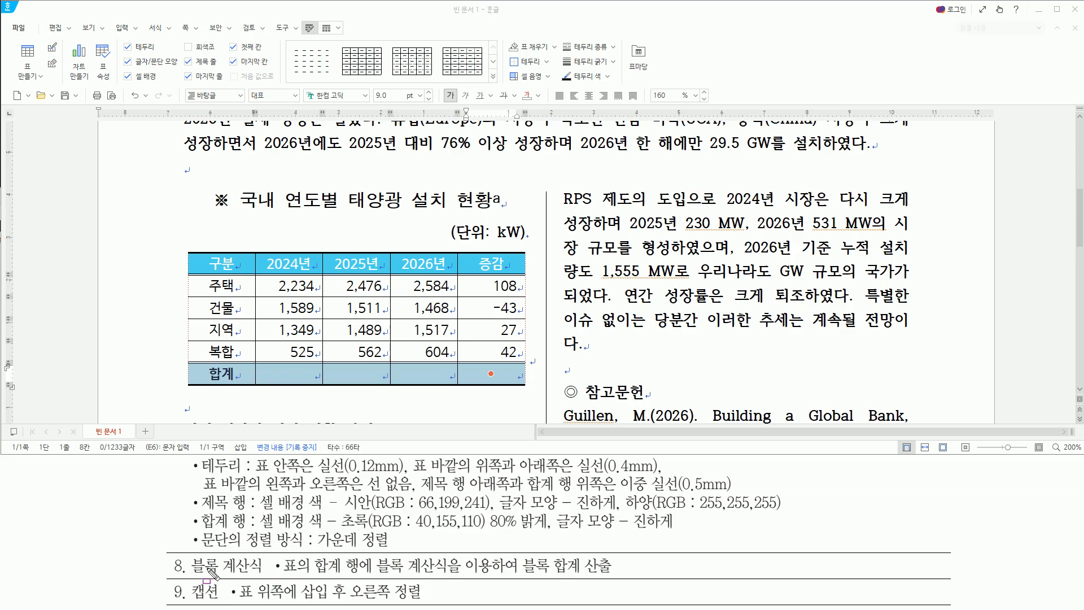
{"action": "mouse_move", "coordinate": [187, 556]}
{"action": "left_mouse_down"}
{"action": "mouse_move", "coordinate": [266, 580]}
{"action": "mouse_move", "coordinate": [370, 575]}
{"action": "left_mouse_up"}
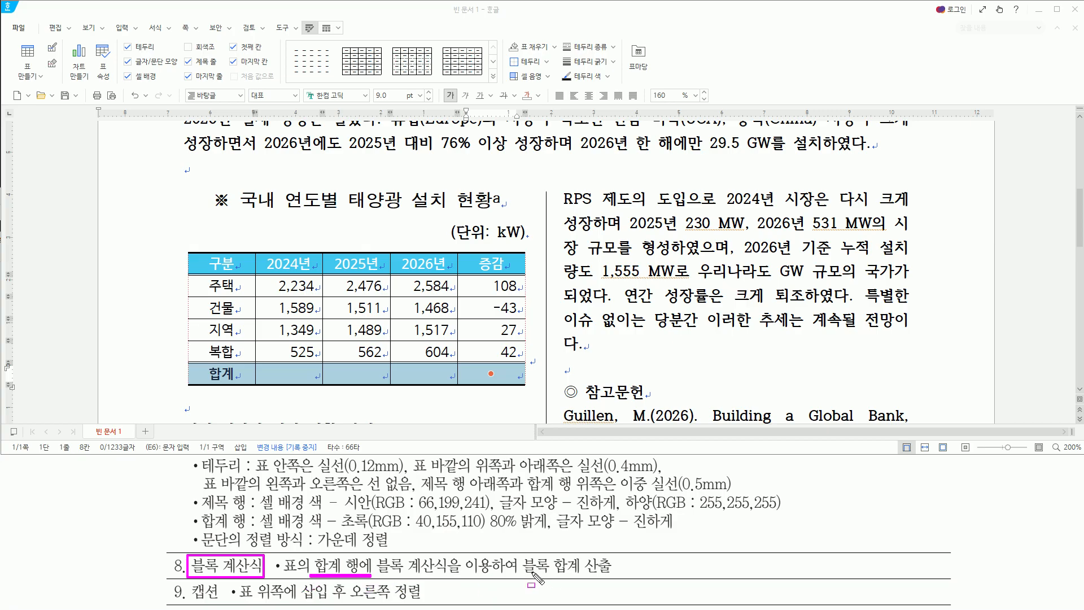
{"action": "mouse_move", "coordinate": [518, 553]}
{"action": "left_mouse_down"}
{"action": "mouse_move", "coordinate": [615, 586]}
{"action": "mouse_move", "coordinate": [584, 574]}
{"action": "left_mouse_up"}
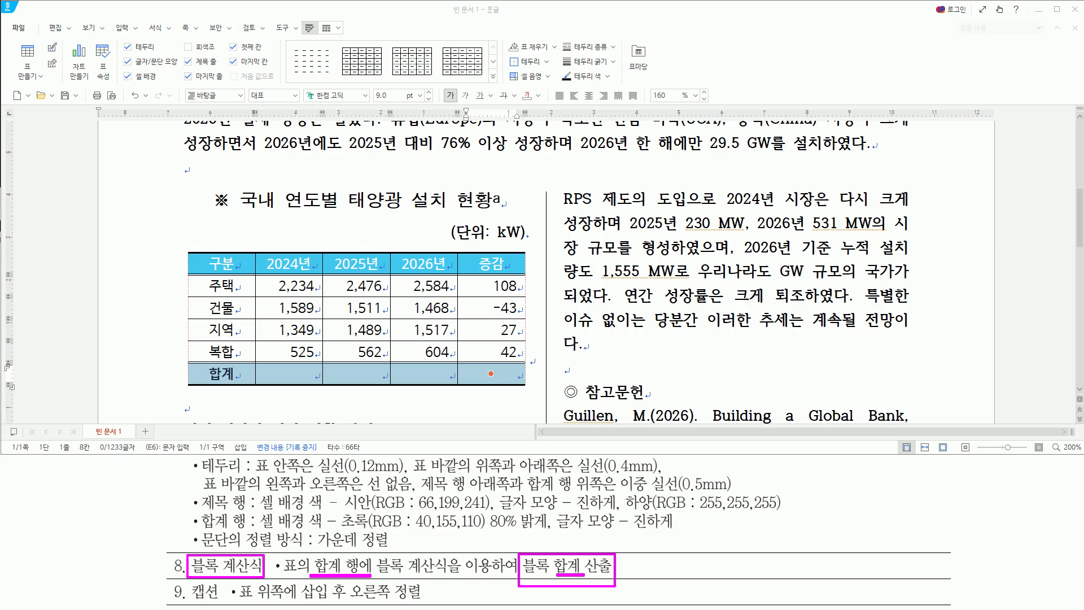
{"action": "left_click_drag", "start_coordinate": [274, 366], "coordinate": [445, 383]}
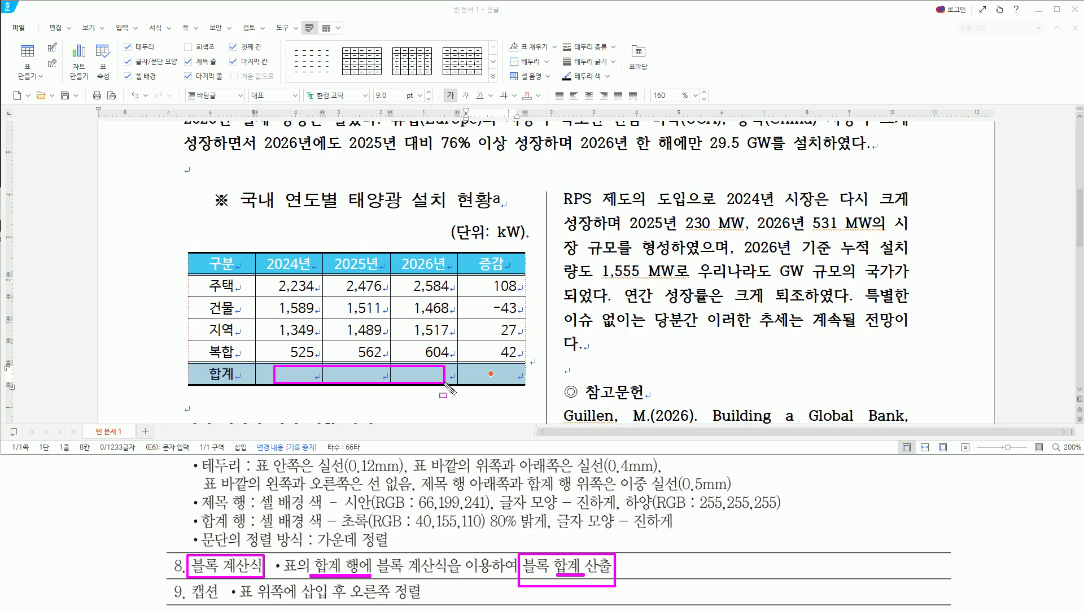
{"action": "key", "text": "Escape"}
- Calculate the block sums for the 2024년, 2025년 and 2026년 columns in the table's 합계 row, leaving out the 증감 column
{"action": "left_click_drag", "start_coordinate": [299, 292], "coordinate": [427, 373]}
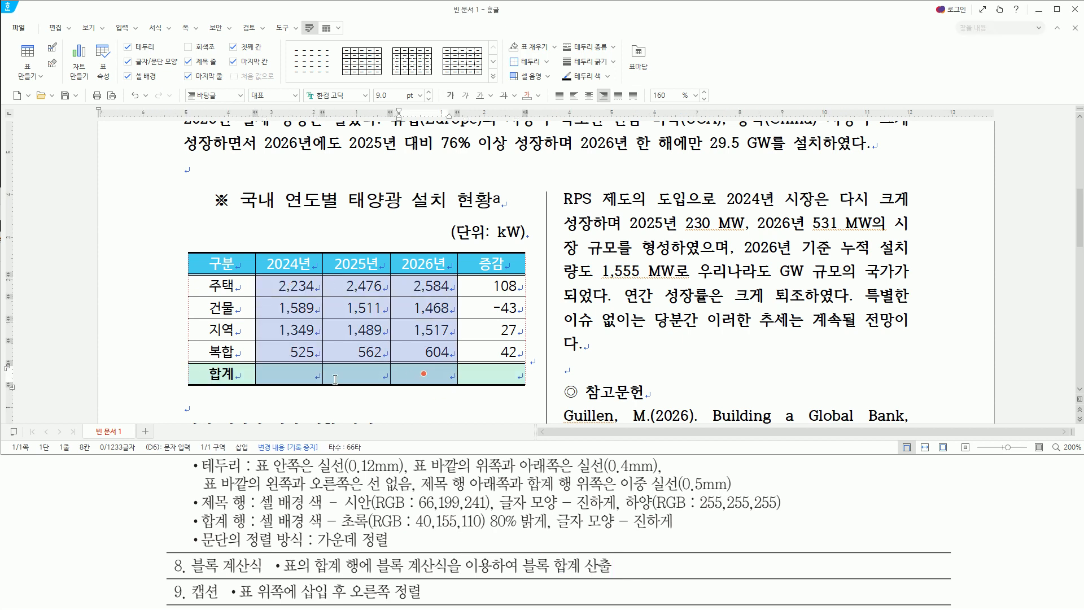
{"action": "left_click_drag", "start_coordinate": [269, 277], "coordinate": [449, 387]}
{"action": "key", "text": "ctrl+shift+s"}
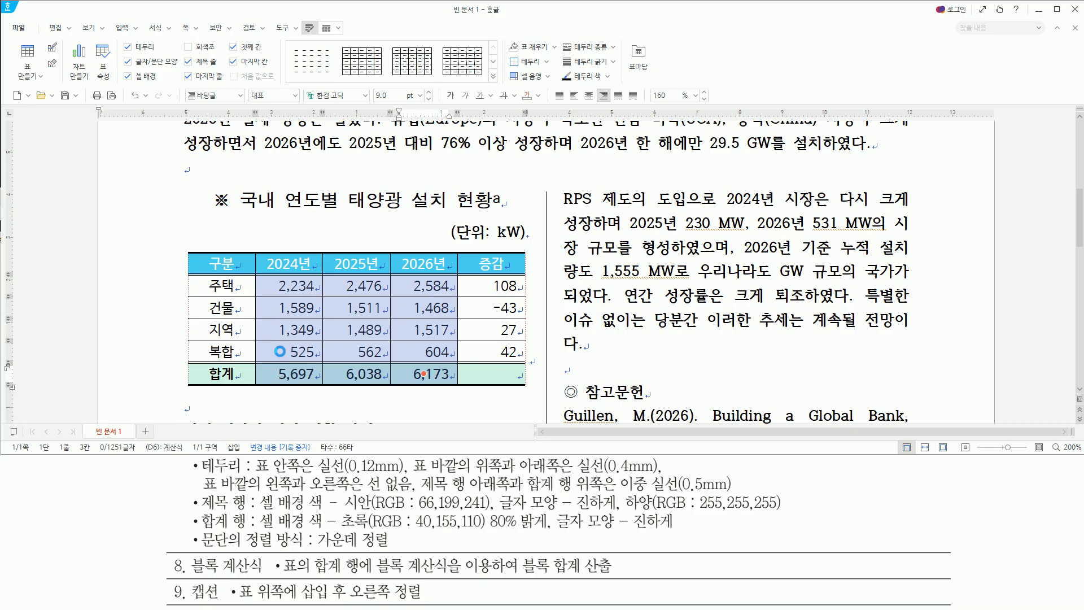
{"action": "mouse_move", "coordinate": [270, 281]}
{"action": "left_mouse_down"}
{"action": "mouse_move", "coordinate": [328, 342]}
{"action": "mouse_move", "coordinate": [441, 370]}
{"action": "mouse_move", "coordinate": [456, 395]}
{"action": "mouse_move", "coordinate": [450, 383]}
{"action": "left_mouse_up"}
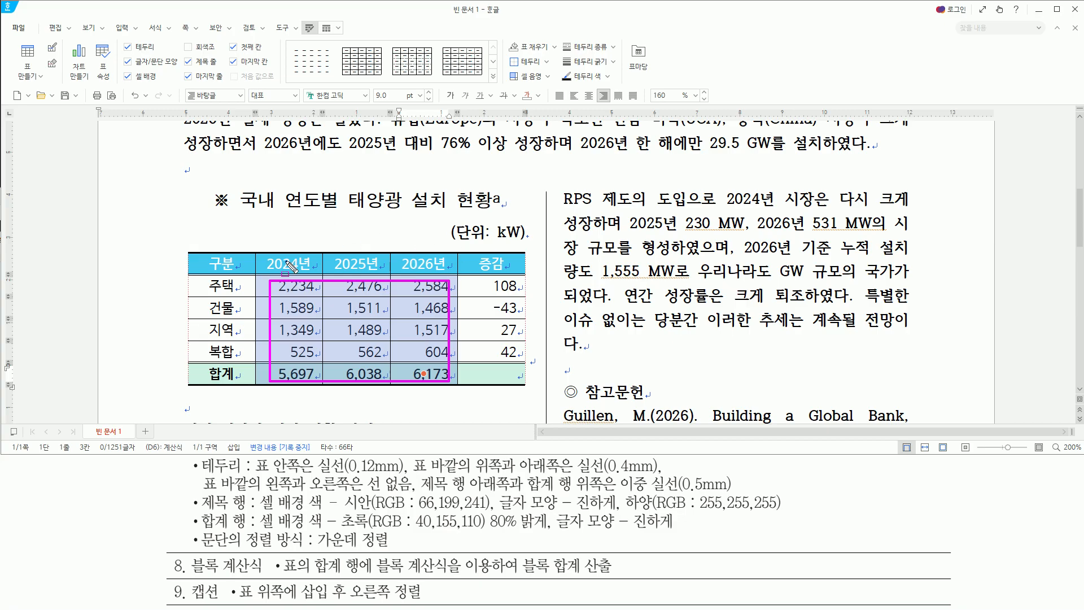
{"action": "left_click_drag", "start_coordinate": [263, 263], "coordinate": [451, 265]}
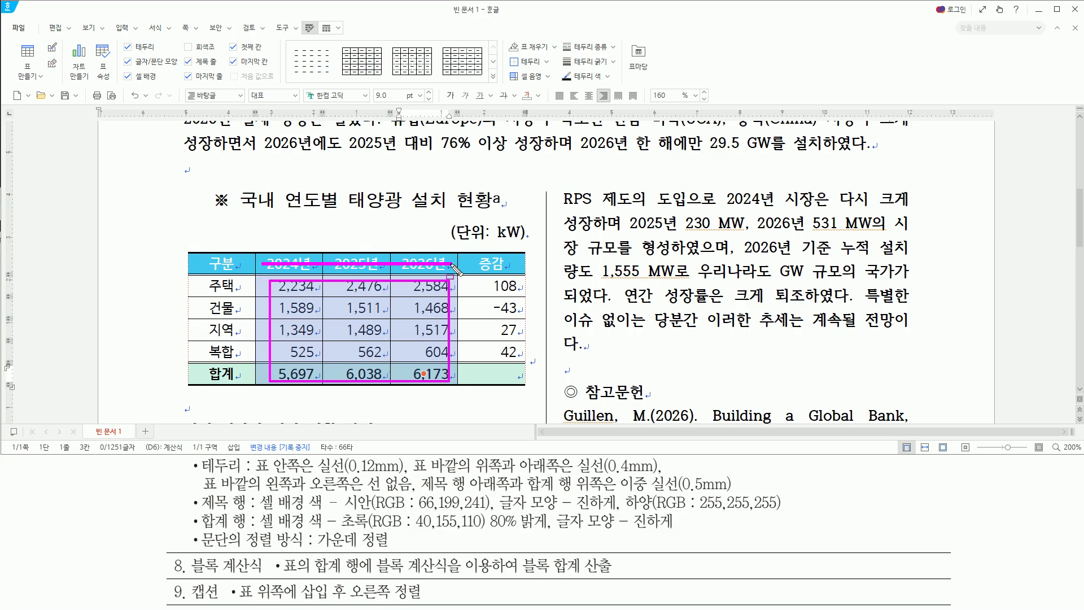
{"action": "key", "text": "Escape"}
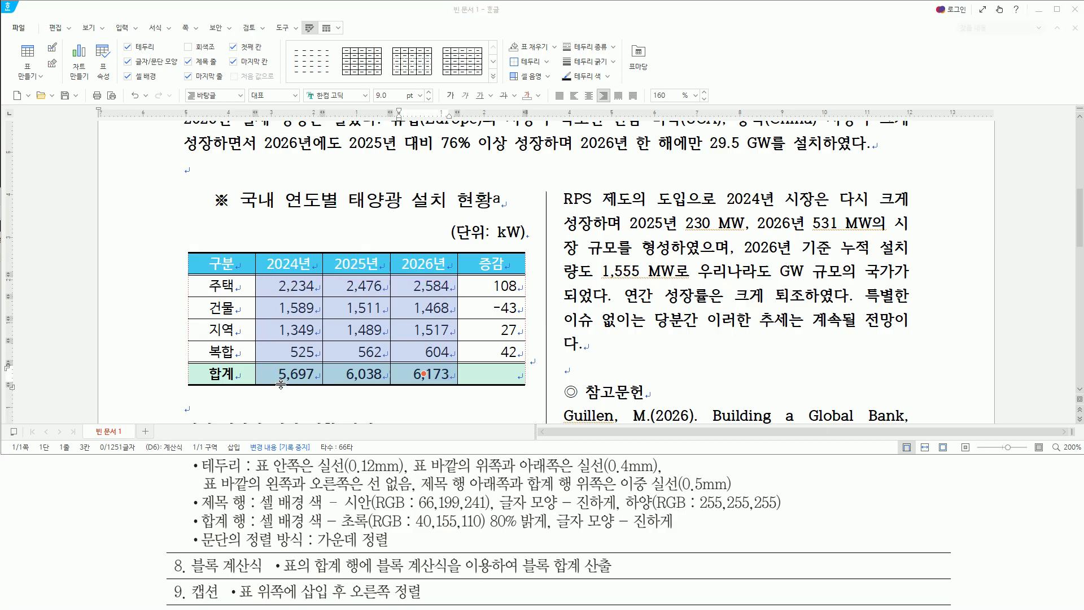
{"action": "mouse_move", "coordinate": [267, 363]}
{"action": "left_mouse_down"}
{"action": "mouse_move", "coordinate": [291, 389]}
{"action": "mouse_move", "coordinate": [471, 398]}
{"action": "mouse_move", "coordinate": [460, 389]}
{"action": "left_mouse_up"}
{"action": "key", "text": "Escape"}
{"action": "left_click_drag", "start_coordinate": [276, 383], "coordinate": [455, 382]}
{"action": "left_click_drag", "start_coordinate": [339, 365], "coordinate": [386, 388]}
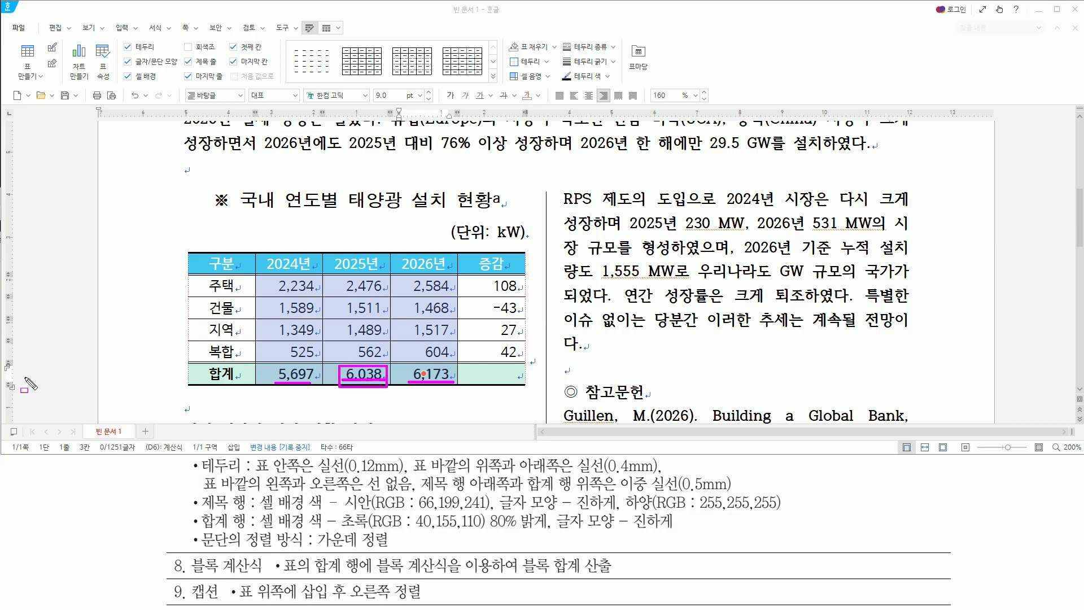
{"action": "left_click_drag", "start_coordinate": [339, 274], "coordinate": [390, 359]}
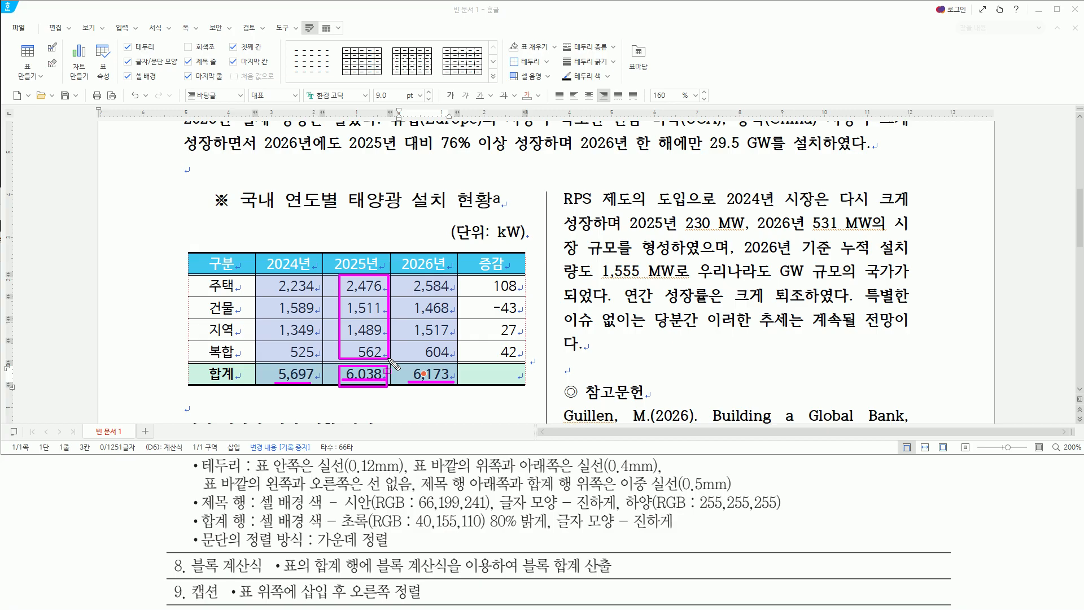
{"action": "left_click_drag", "start_coordinate": [272, 362], "coordinate": [456, 390]}
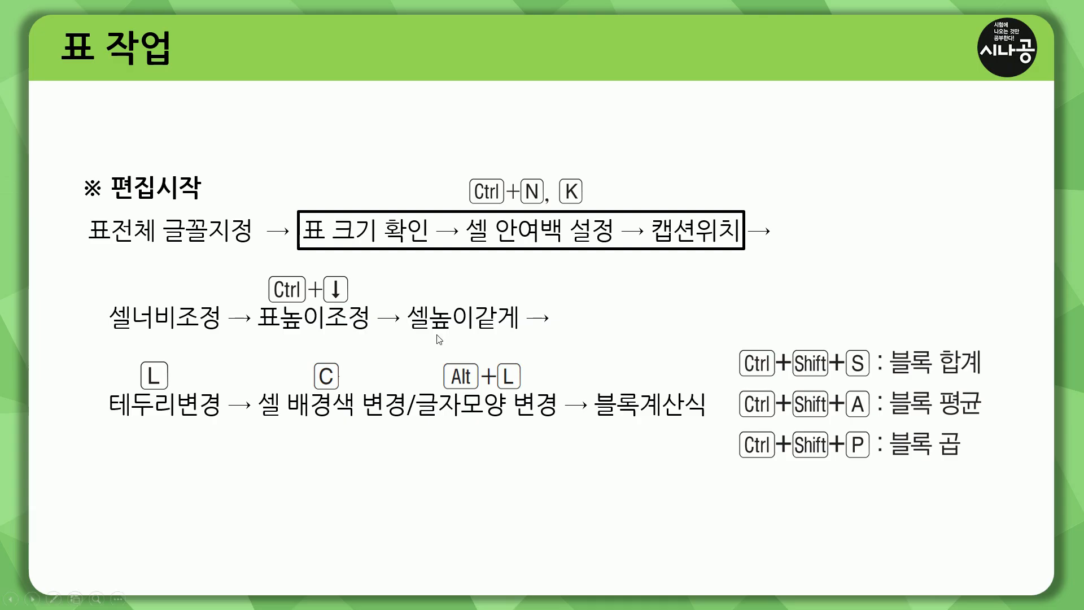
{"action": "mouse_move", "coordinate": [68, 179]}
{"action": "left_mouse_down"}
{"action": "mouse_move", "coordinate": [687, 474]}
{"action": "mouse_move", "coordinate": [1014, 491]}
{"action": "left_mouse_up"}
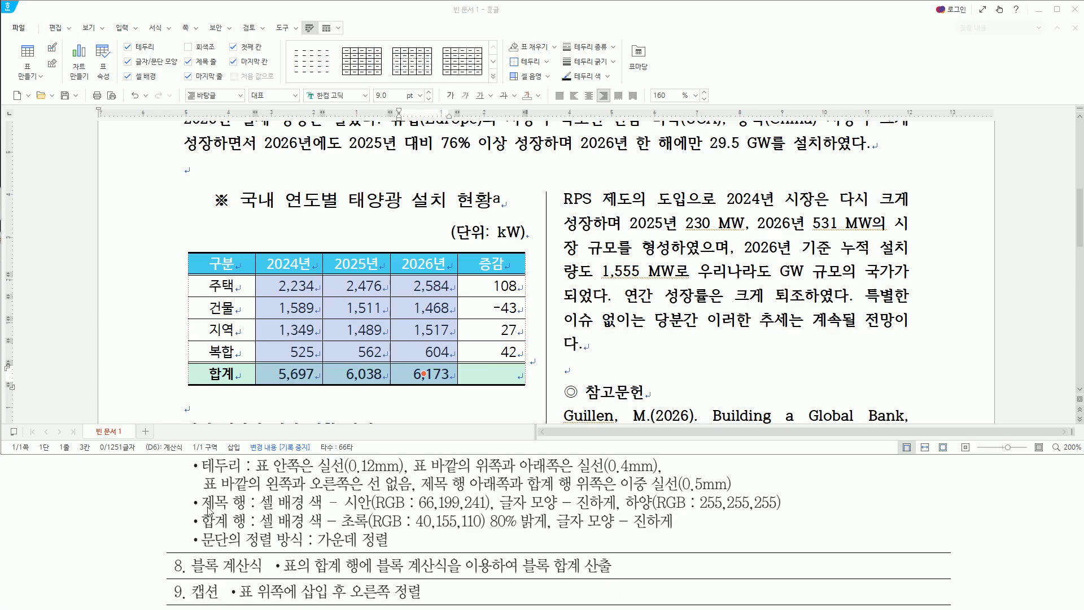
{"action": "mouse_move", "coordinate": [189, 459]}
{"action": "left_mouse_down"}
{"action": "mouse_move", "coordinate": [197, 474]}
{"action": "mouse_move", "coordinate": [241, 473]}
{"action": "mouse_move", "coordinate": [257, 515]}
{"action": "mouse_move", "coordinate": [326, 526]}
{"action": "mouse_move", "coordinate": [784, 524]}
{"action": "left_mouse_up"}
{"action": "key", "text": "ctrl+z"}
{"action": "left_click_drag", "start_coordinate": [200, 548], "coordinate": [391, 550]}
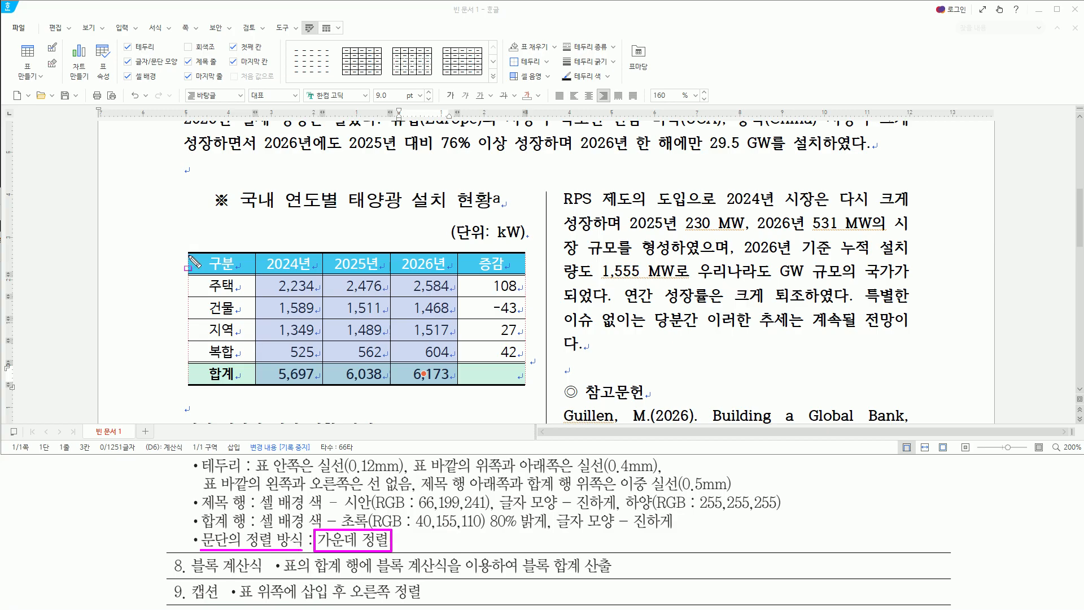
{"action": "mouse_move", "coordinate": [188, 216]}
{"action": "left_mouse_down"}
{"action": "mouse_move", "coordinate": [193, 231]}
{"action": "mouse_move", "coordinate": [535, 391]}
{"action": "left_mouse_up"}
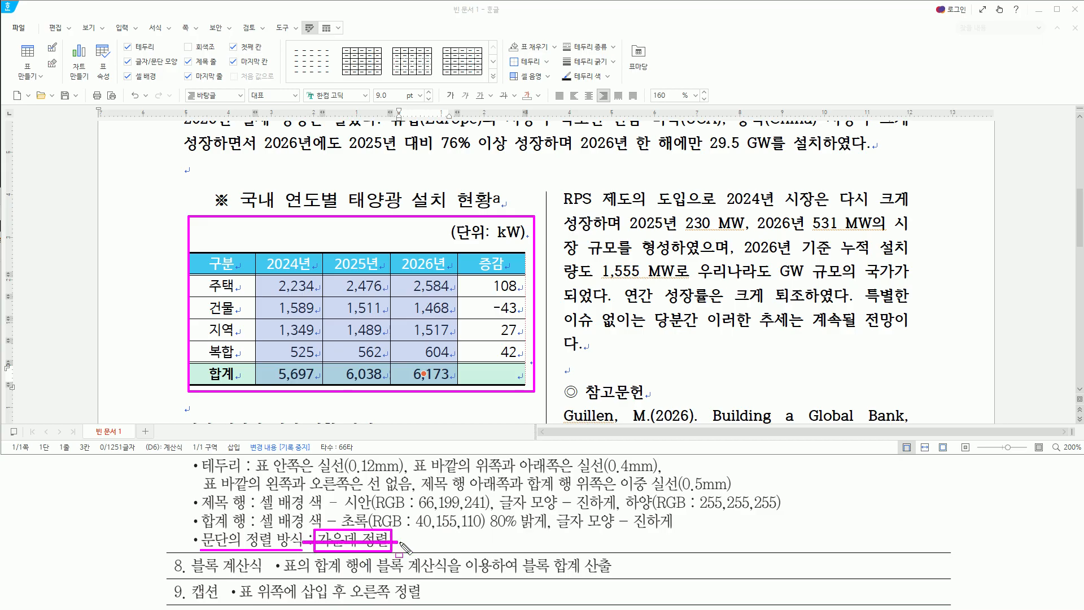
{"action": "key", "text": "Escape"}
{"action": "left_click_drag", "start_coordinate": [191, 558], "coordinate": [266, 574]}
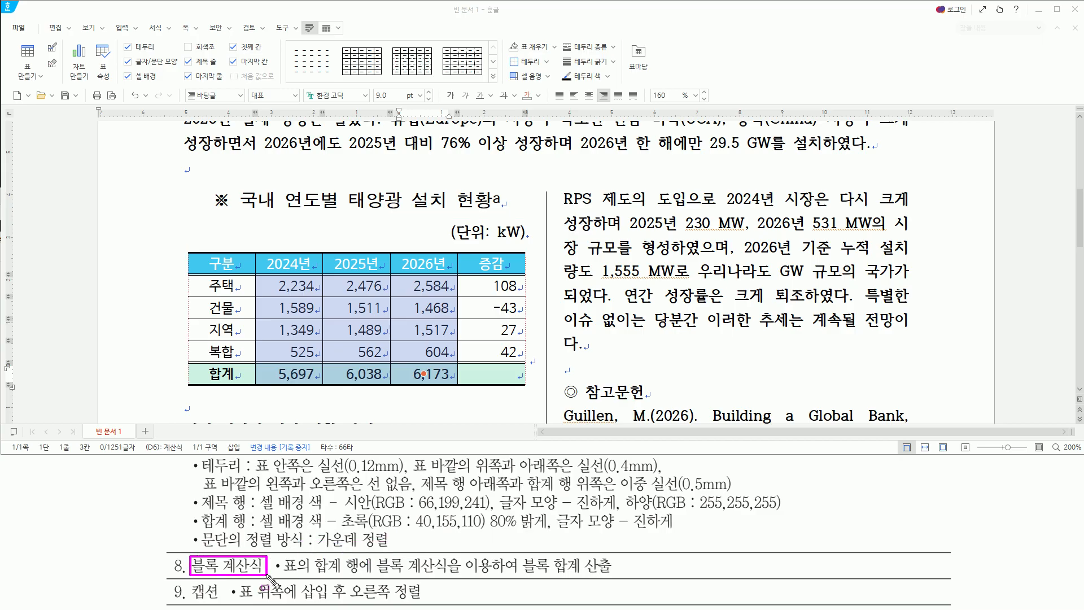
{"action": "left_click_drag", "start_coordinate": [268, 362], "coordinate": [457, 389]}
{"action": "key", "text": "Escape"}
{"action": "left_click_drag", "start_coordinate": [185, 596], "coordinate": [440, 601]}
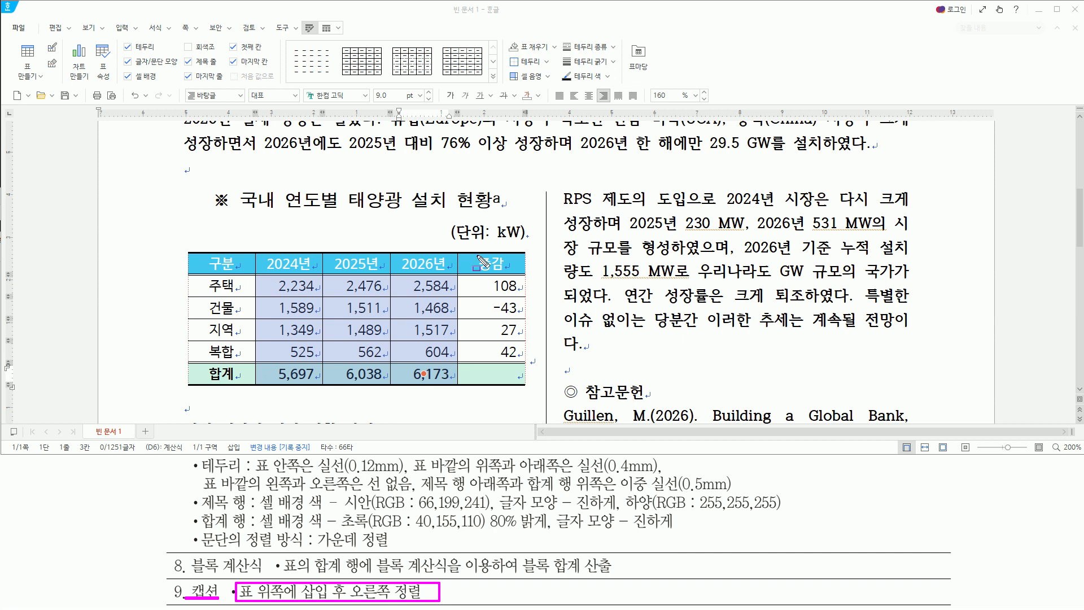
{"action": "key", "text": "Escape"}
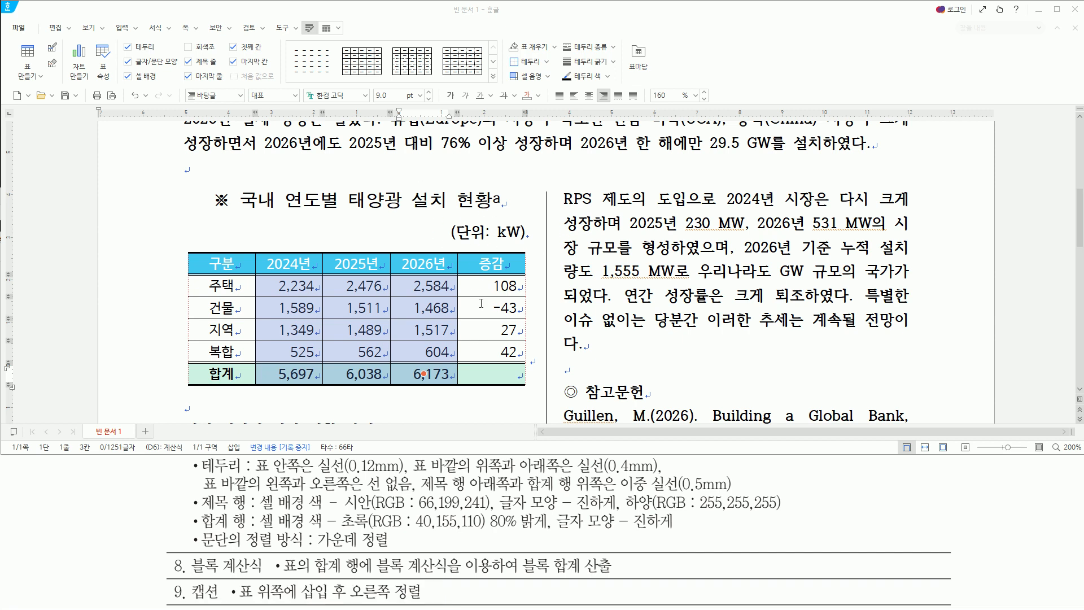
{"action": "left_click", "coordinate": [233, 268]}
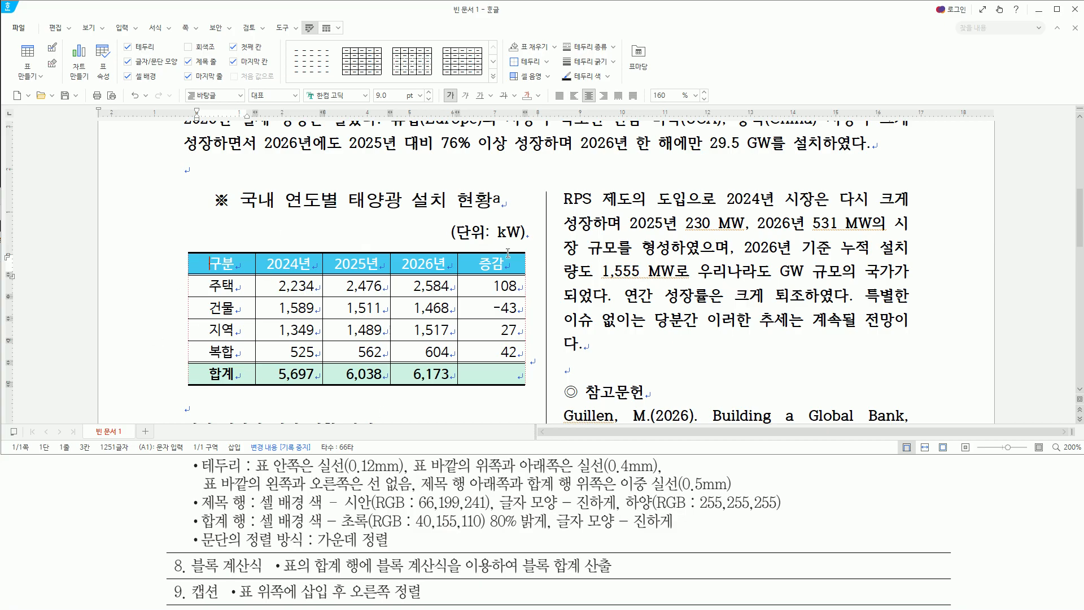
{"action": "key", "text": "alt+Tab"}
{"action": "key", "text": "ctrl+2"}
{"action": "mouse_move", "coordinate": [66, 146]}
{"action": "left_mouse_down"}
{"action": "mouse_move", "coordinate": [881, 452]}
{"action": "mouse_move", "coordinate": [1004, 483]}
{"action": "left_mouse_up"}
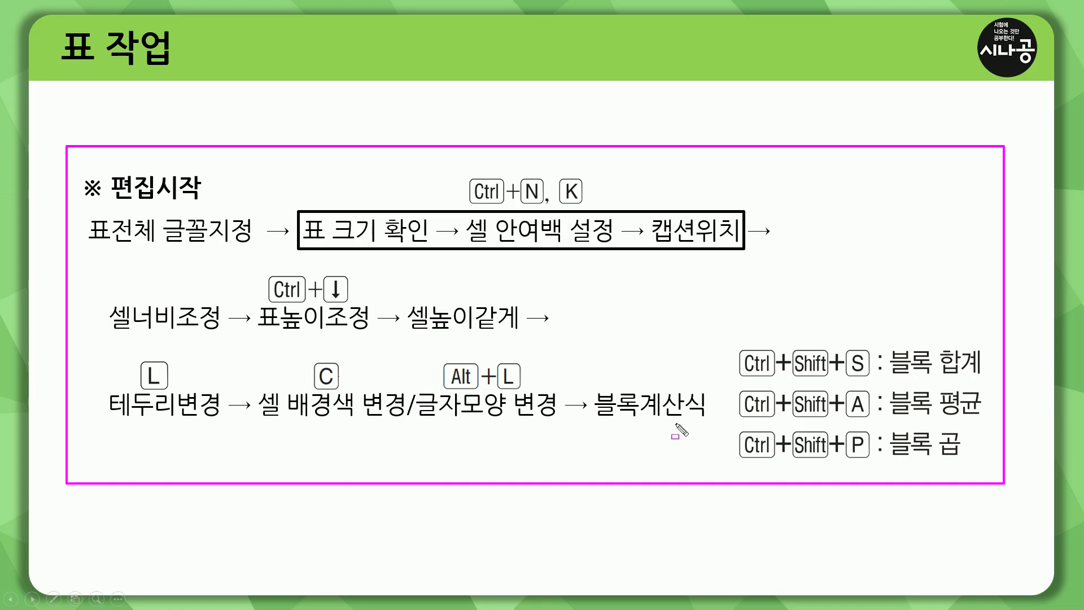
{"action": "left_click_drag", "start_coordinate": [308, 243], "coordinate": [736, 244]}
{"action": "left_click_drag", "start_coordinate": [463, 174], "coordinate": [588, 214]}
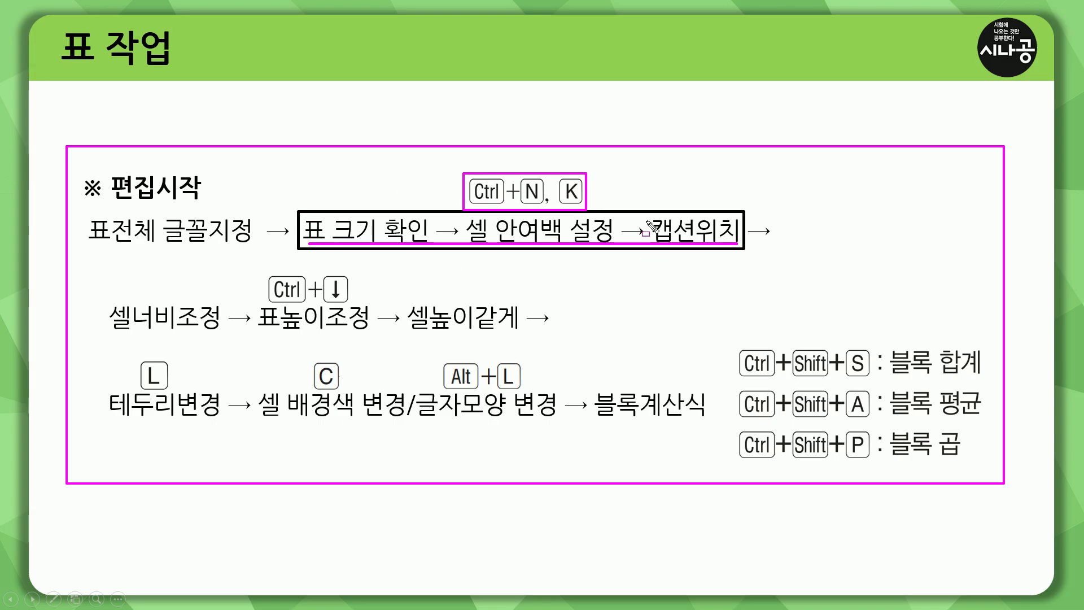